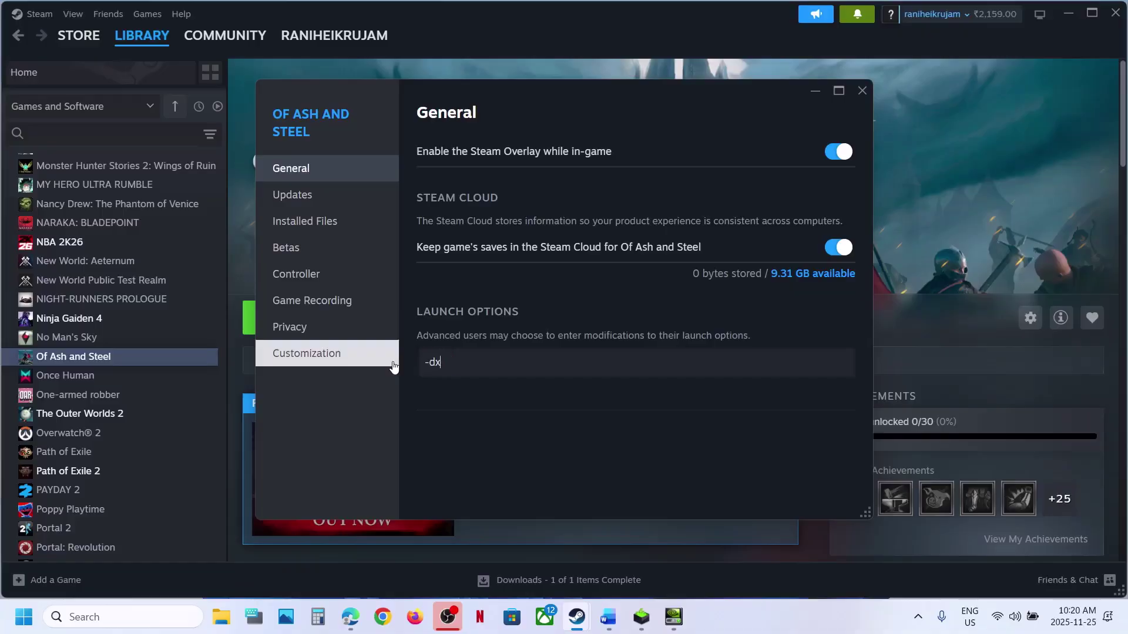
- Reopen the properties of Of Ash and Steel in Steam and clear the -dx11 launch option
{"action": "left_click", "coordinate": [862, 90]}
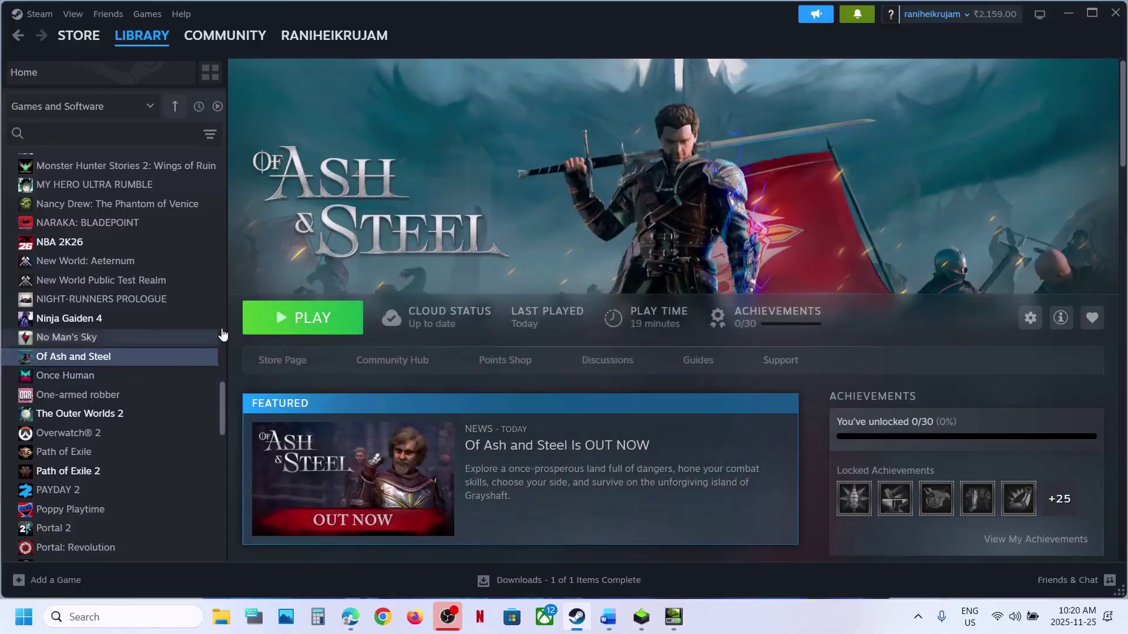
{"action": "right_click", "coordinate": [141, 358]}
{"action": "left_click", "coordinate": [176, 470]}
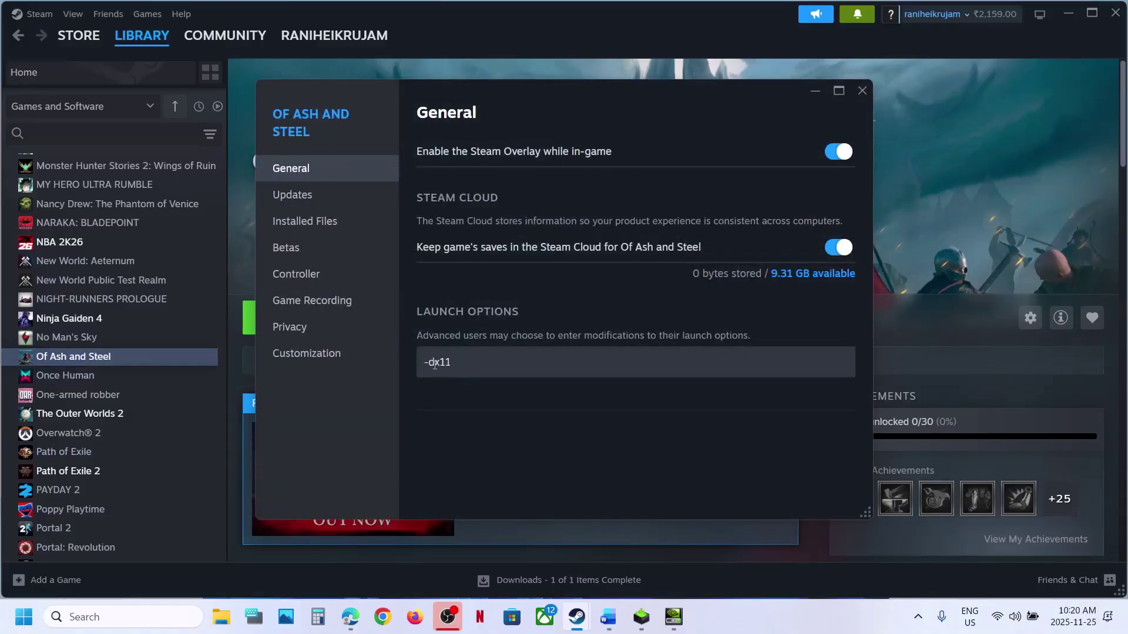
{"action": "left_click", "coordinate": [461, 365]}
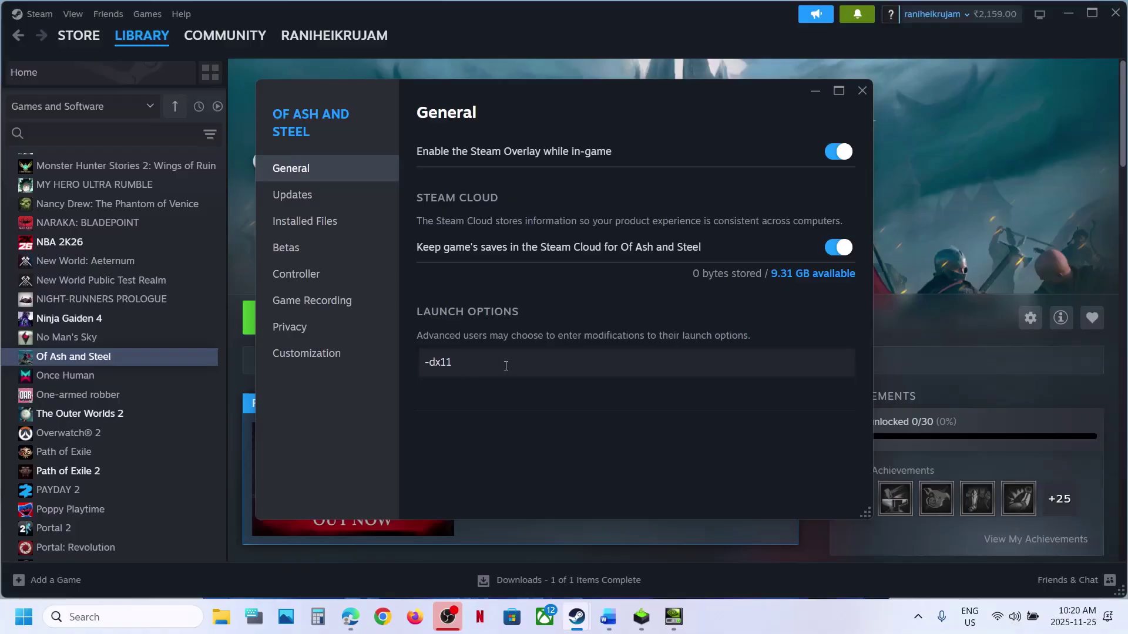
{"action": "key", "text": "BackSpace"}
{"action": "left_click", "coordinate": [862, 90]}
- Check step 3 in the Word notes and open the Of Ash and Steel installation folder from the Steam library
{"action": "left_click", "coordinate": [608, 616]}
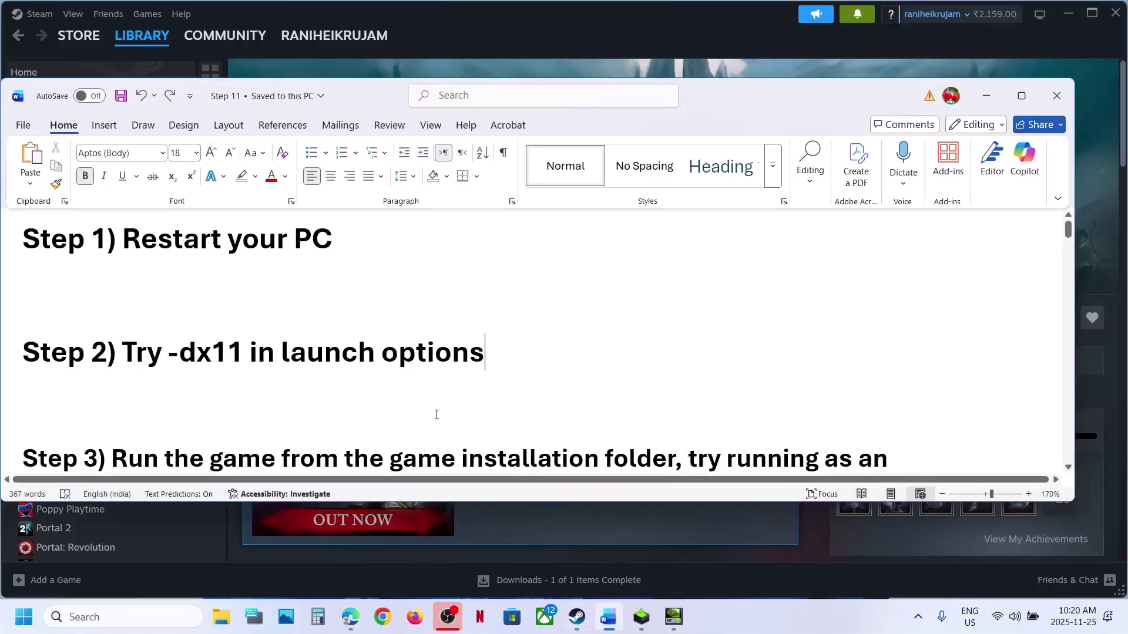
{"action": "scroll", "coordinate": [436, 411], "scroll_direction": "down", "scroll_amount": 3}
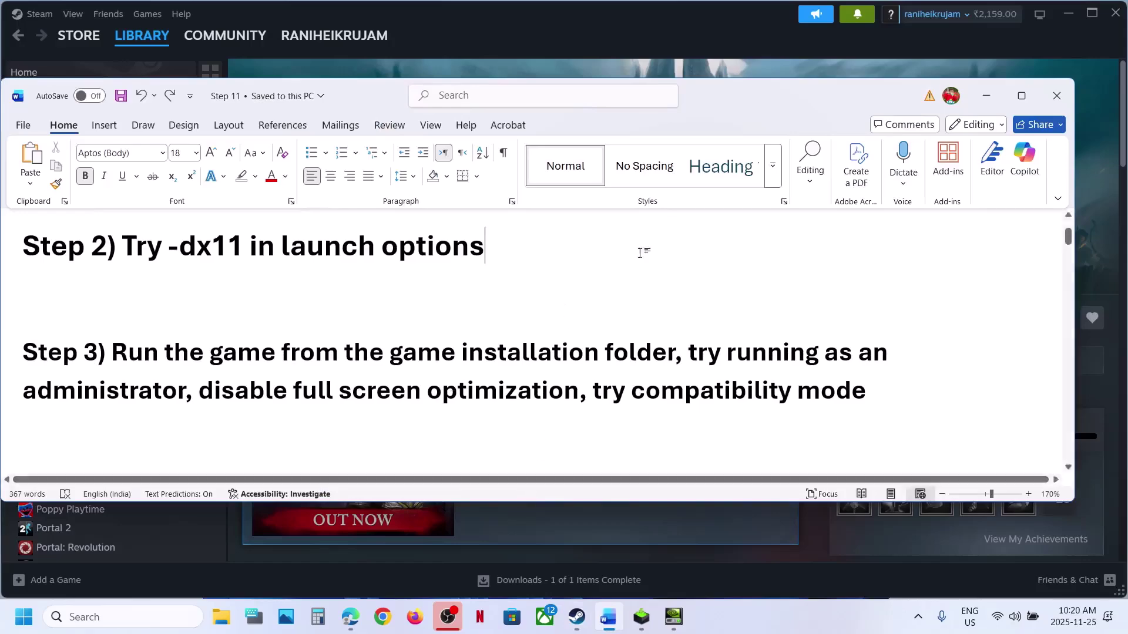
{"action": "left_click", "coordinate": [566, 66]}
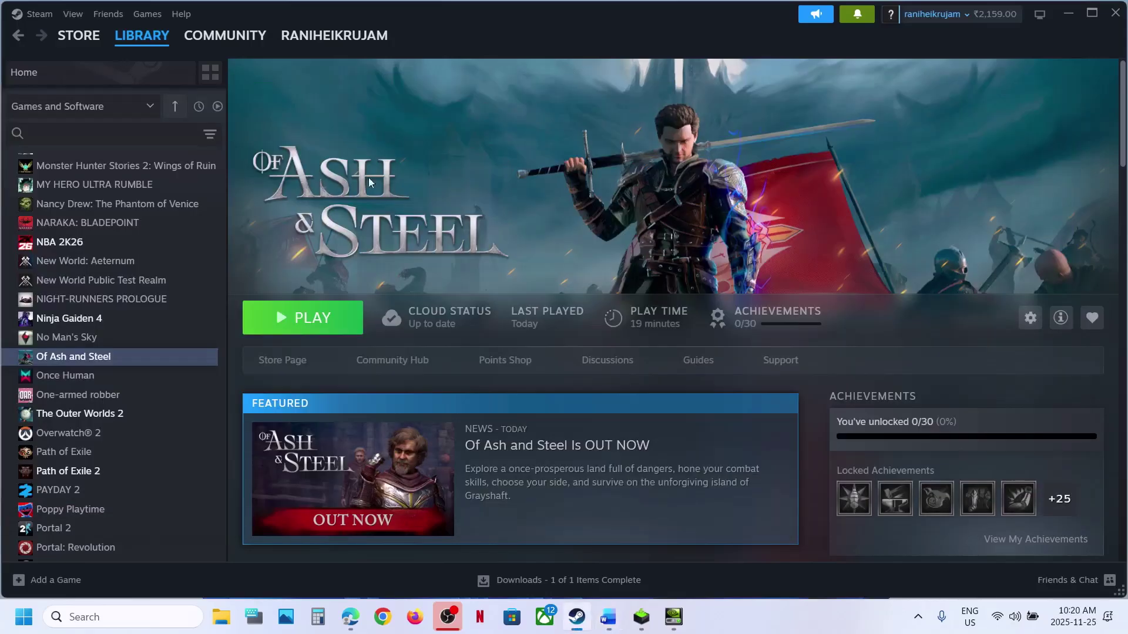
{"action": "right_click", "coordinate": [125, 357]}
{"action": "mouse_move", "coordinate": [161, 444]}
{"action": "left_click", "coordinate": [285, 466]}
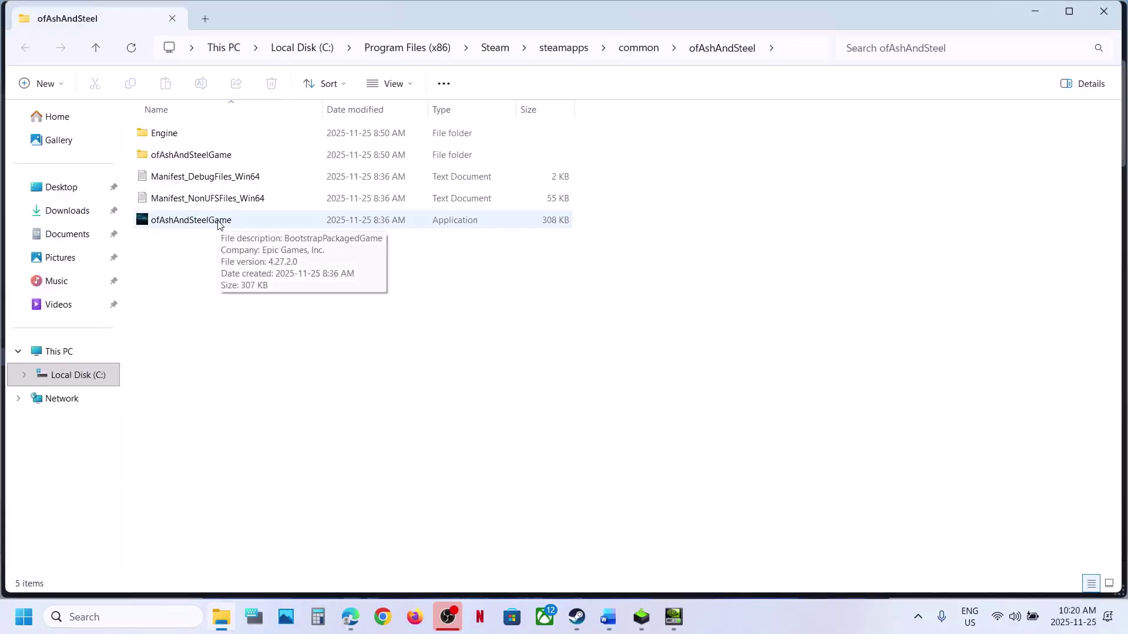
- Go to the Win64 folder inside ofAshAndSteelGame\Binaries
{"action": "left_click", "coordinate": [218, 225]}
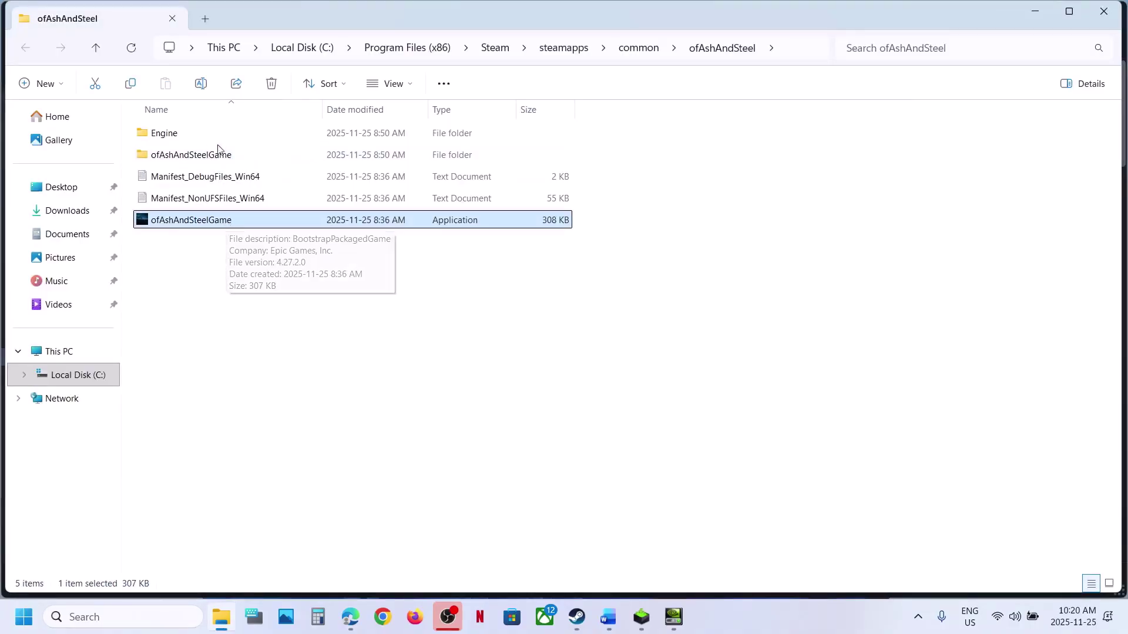
{"action": "double_click", "coordinate": [188, 159]}
{"action": "double_click", "coordinate": [168, 134]}
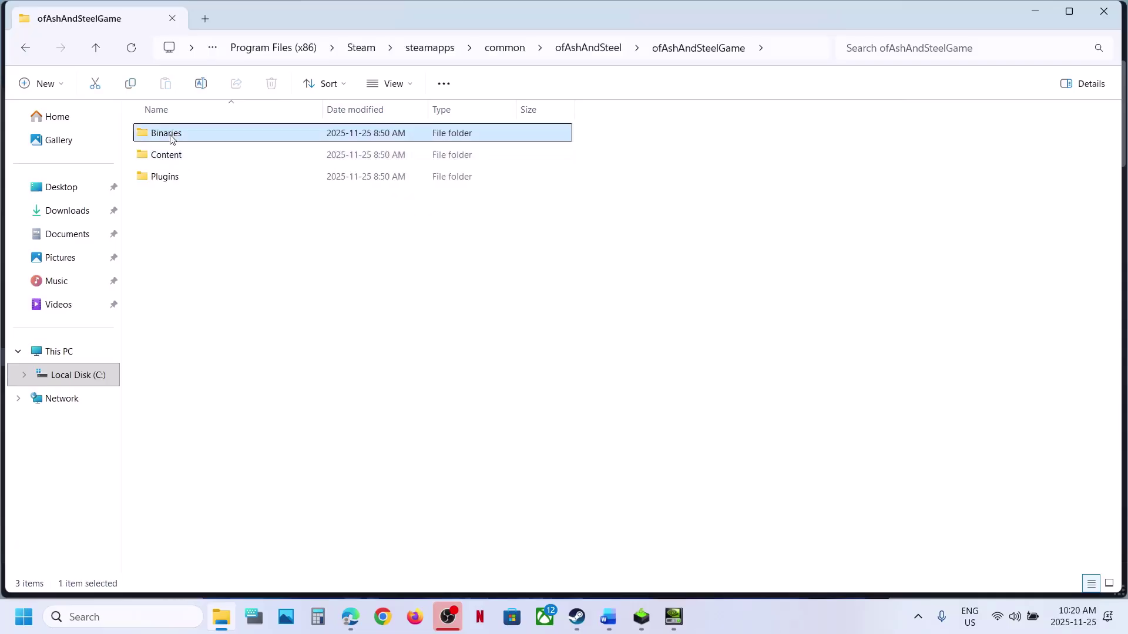
{"action": "left_click", "coordinate": [167, 134]}
{"action": "double_click", "coordinate": [168, 135]}
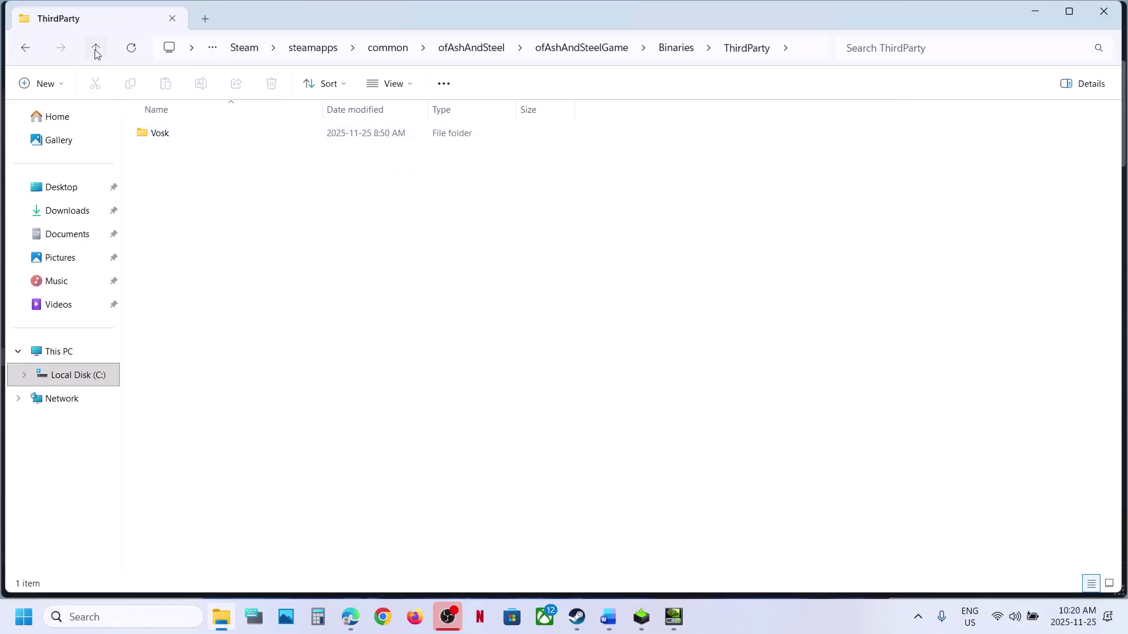
{"action": "left_click", "coordinate": [96, 48]}
{"action": "double_click", "coordinate": [178, 158]}
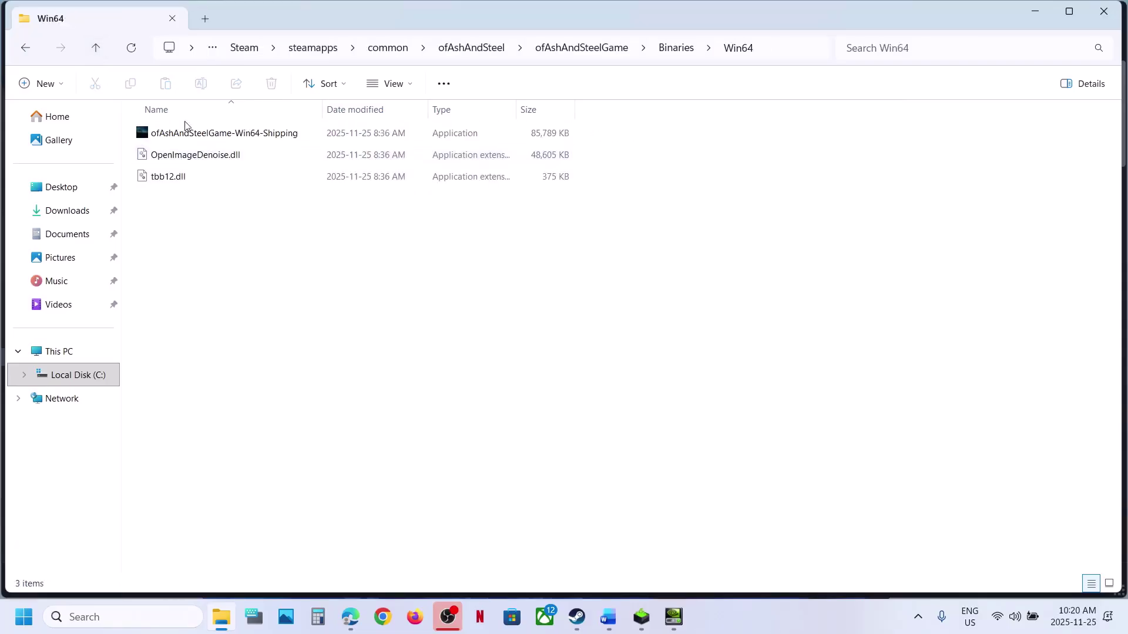
- Set ofAshAndSteelGame-Win64-Shipping to run as an administrator in its compatibility properties
{"action": "left_click", "coordinate": [202, 136]}
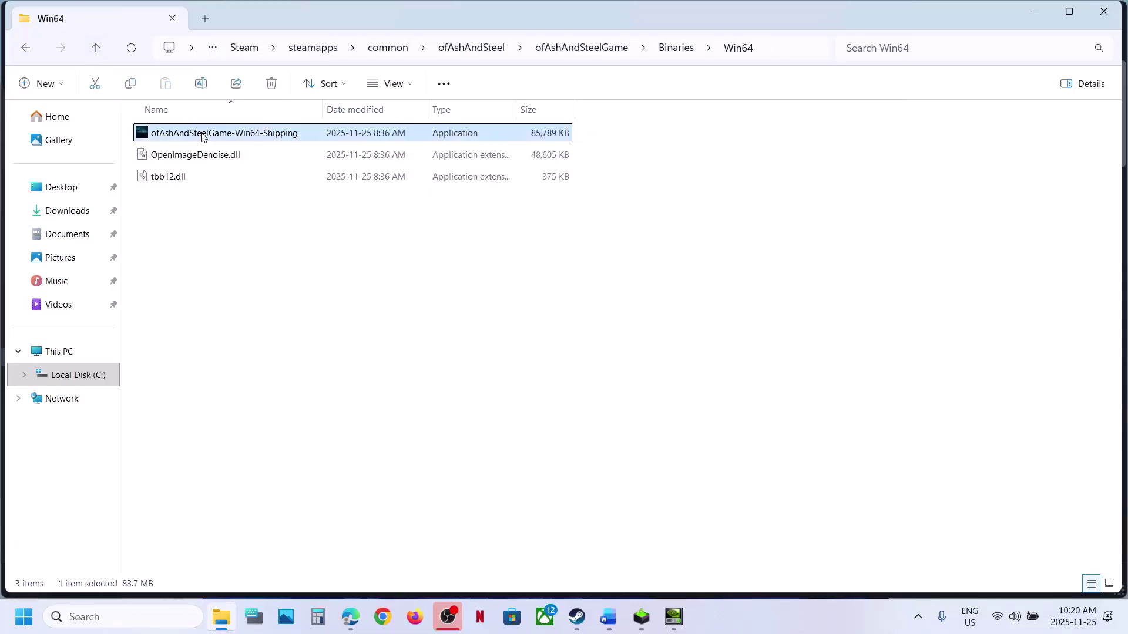
{"action": "right_click", "coordinate": [246, 140]}
{"action": "left_click", "coordinate": [323, 354]}
{"action": "left_click", "coordinate": [375, 189]}
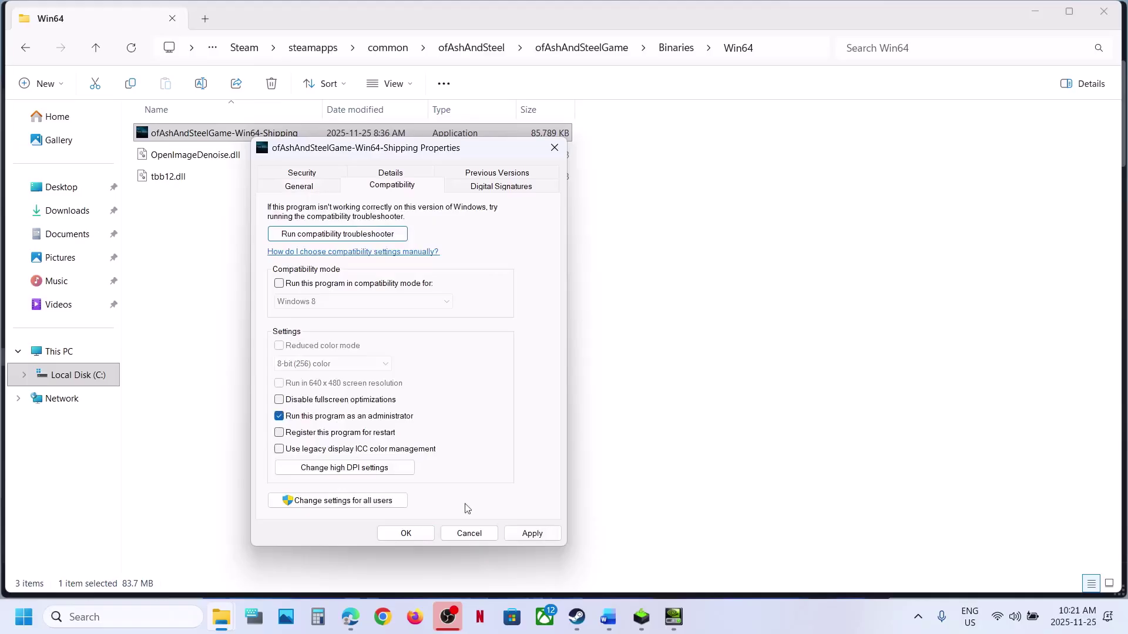
{"action": "left_click", "coordinate": [528, 534]}
{"action": "left_click", "coordinate": [421, 537]}
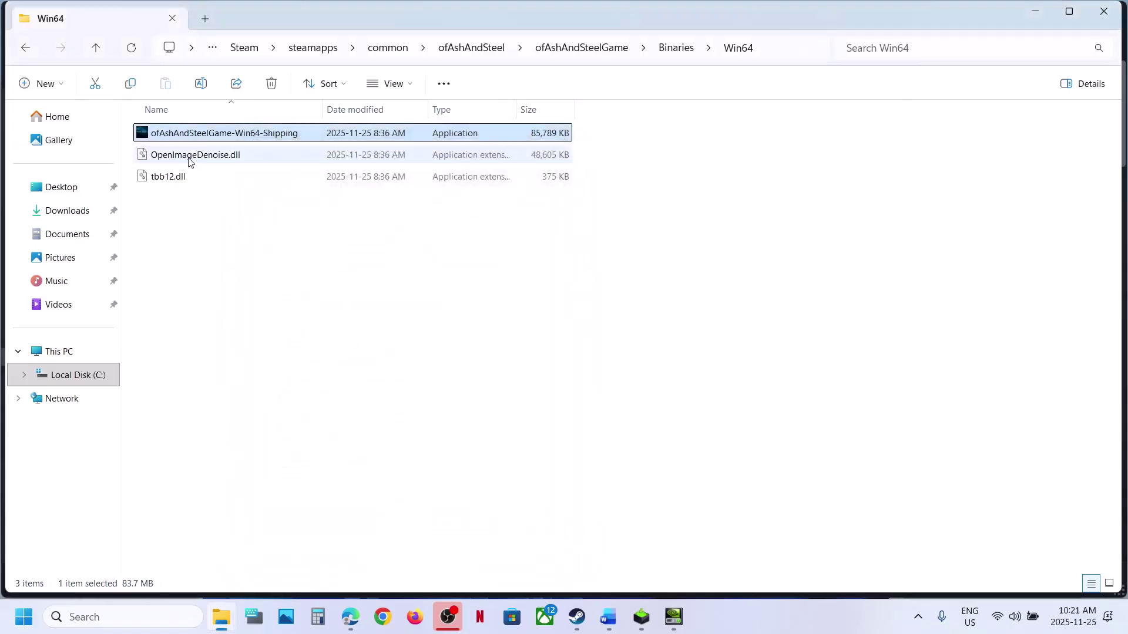
- Try compatibility mode for Windows 8 on ofAshAndSteelGame-Win64-Shipping and apply it
{"action": "right_click", "coordinate": [199, 142]}
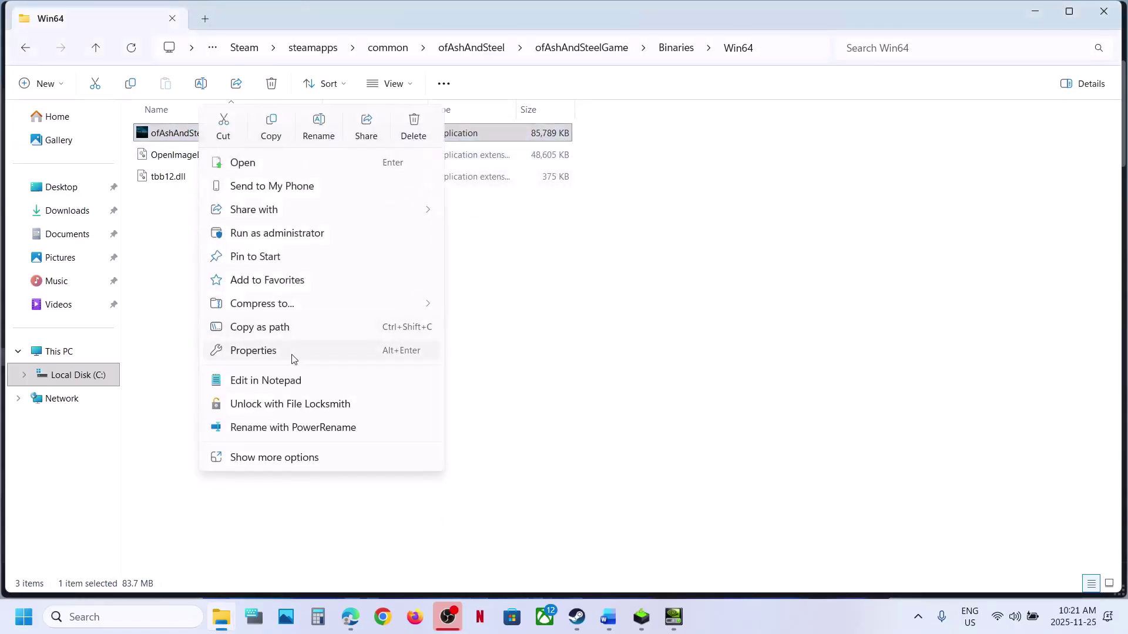
{"action": "left_click", "coordinate": [294, 352]}
{"action": "left_click", "coordinate": [358, 190]}
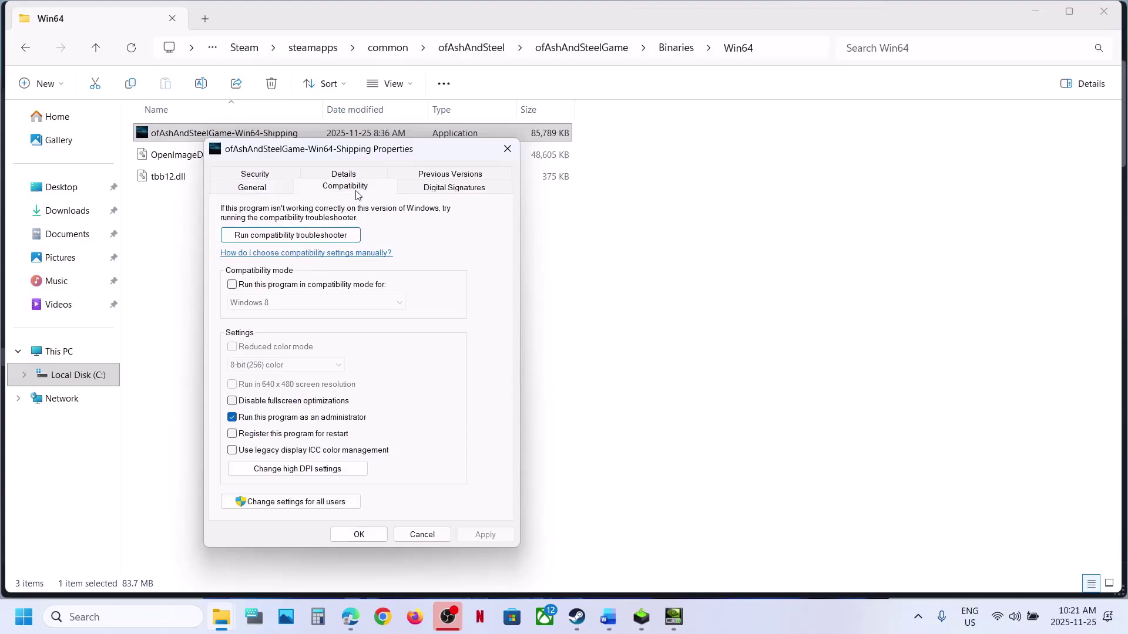
{"action": "left_click", "coordinate": [232, 284]}
{"action": "left_click", "coordinate": [481, 532]}
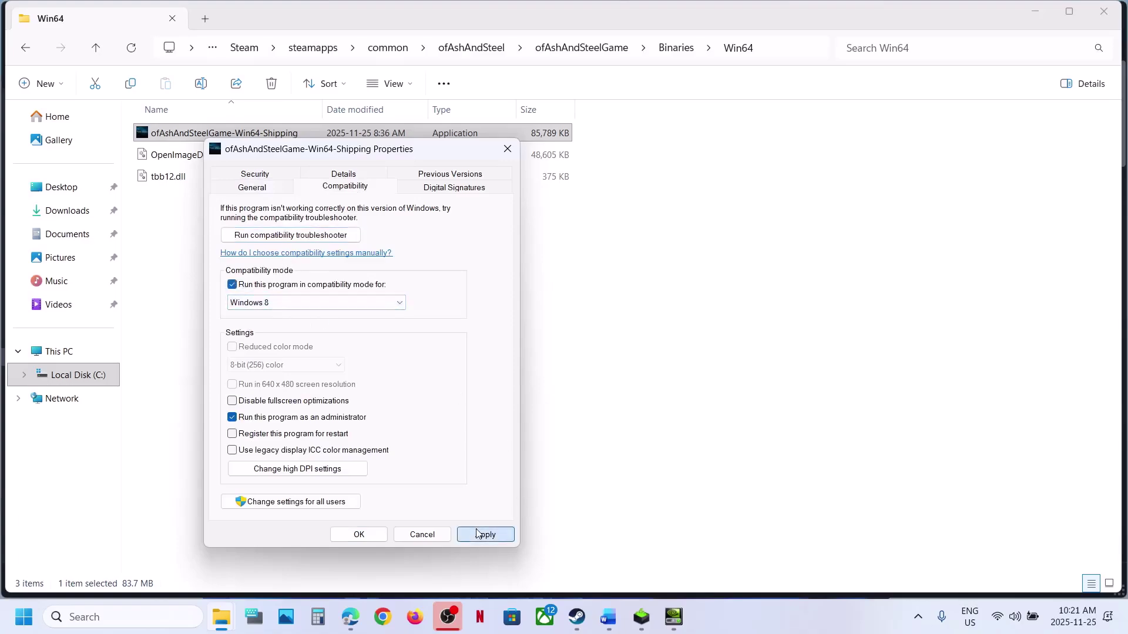
- Try Windows 7 as the executable's compatibility mode, and confirm its properties with compatibility mode turned off
{"action": "left_click", "coordinate": [264, 303]}
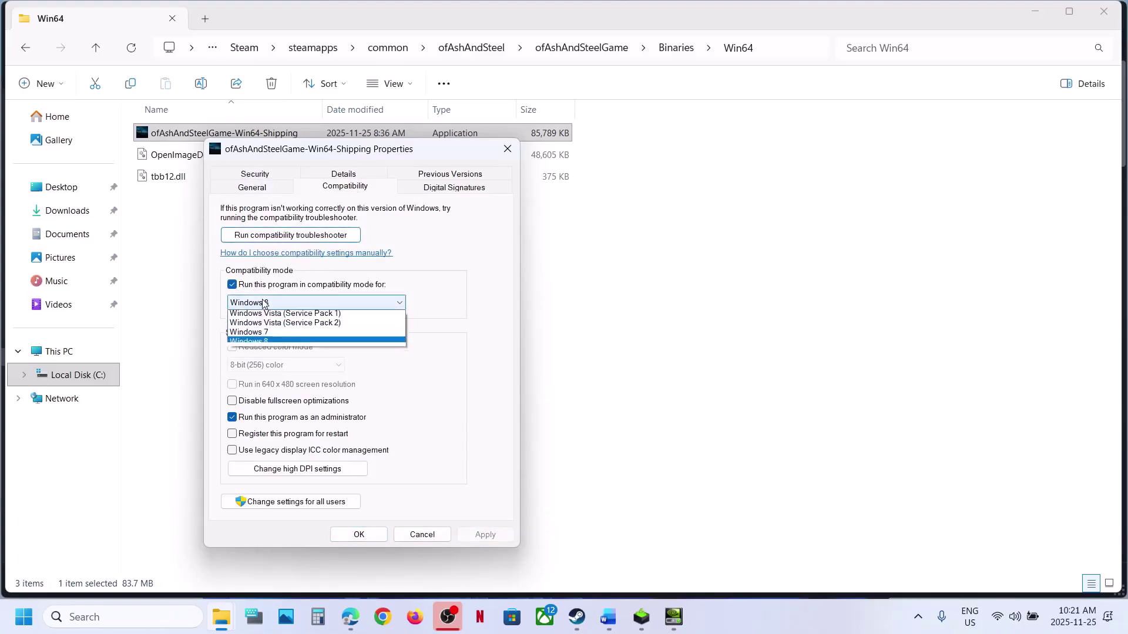
{"action": "left_click", "coordinate": [266, 344]}
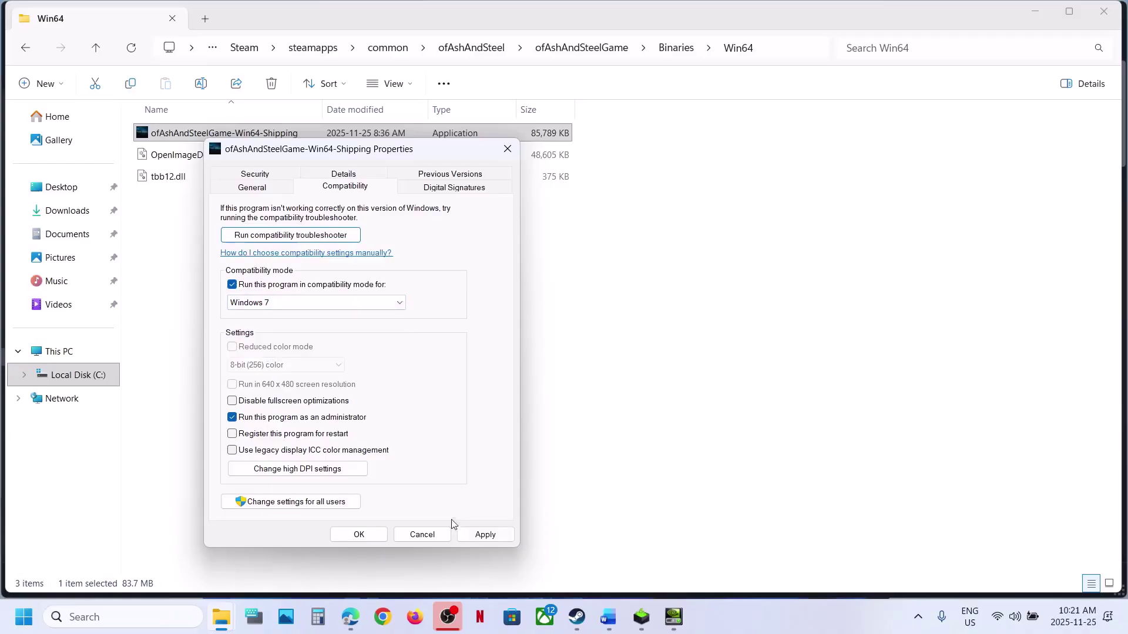
{"action": "left_click", "coordinate": [485, 534]}
{"action": "left_click", "coordinate": [479, 533]}
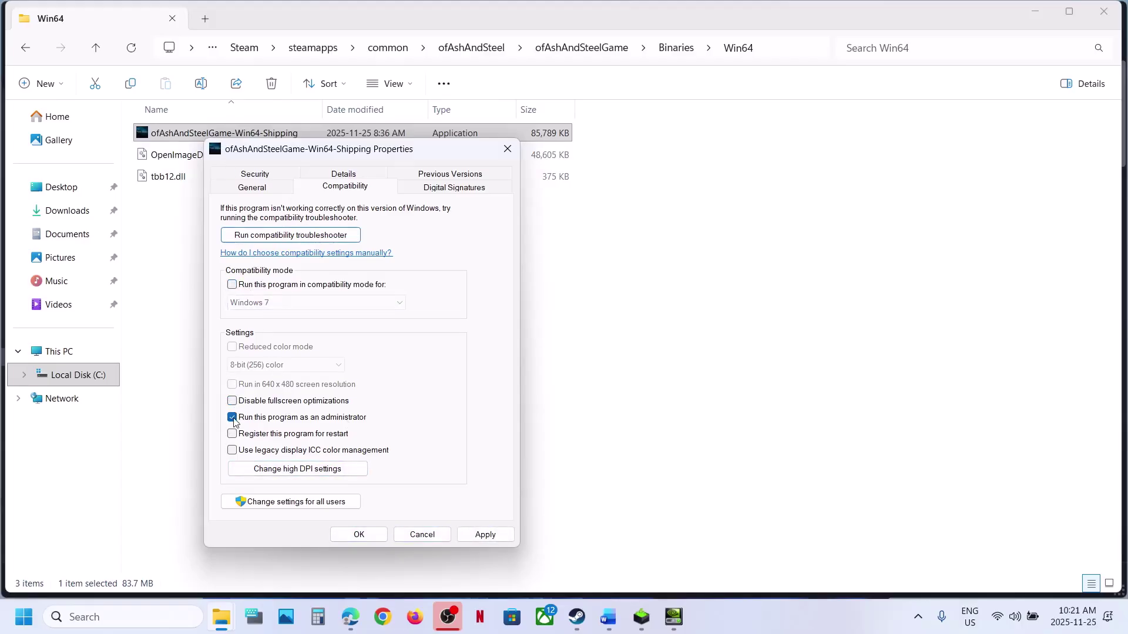
{"action": "left_click", "coordinate": [369, 534]}
- Return to the ofAshAndSteel folder to locate the ofAshAndSteelGame application, and read step 4 in the Word notes
{"action": "left_click", "coordinate": [98, 50]}
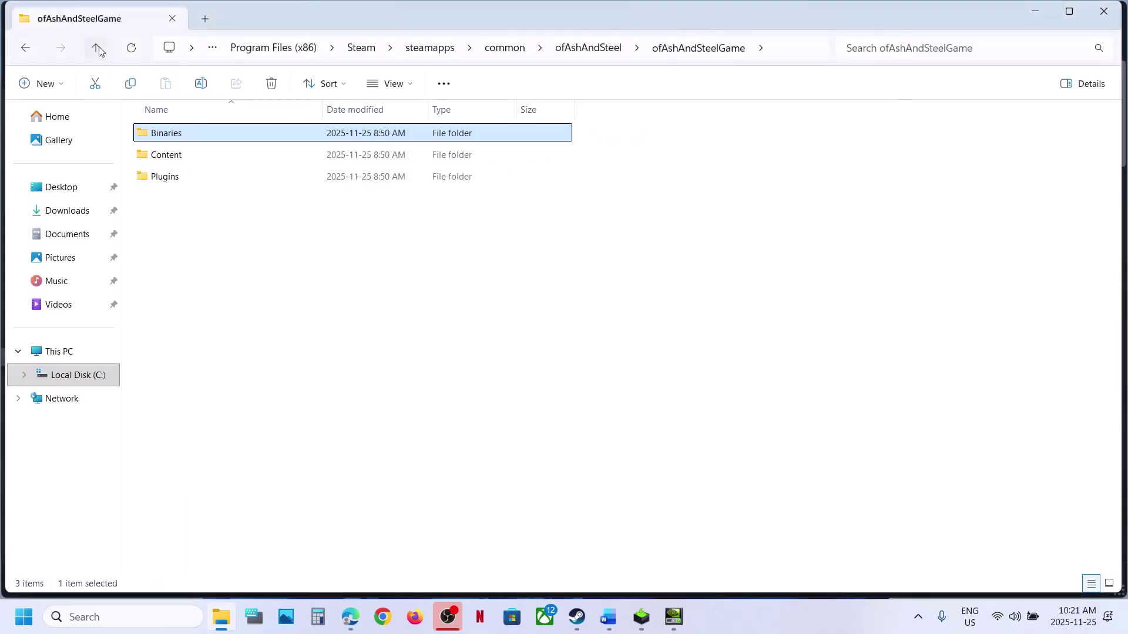
{"action": "left_click", "coordinate": [97, 49]}
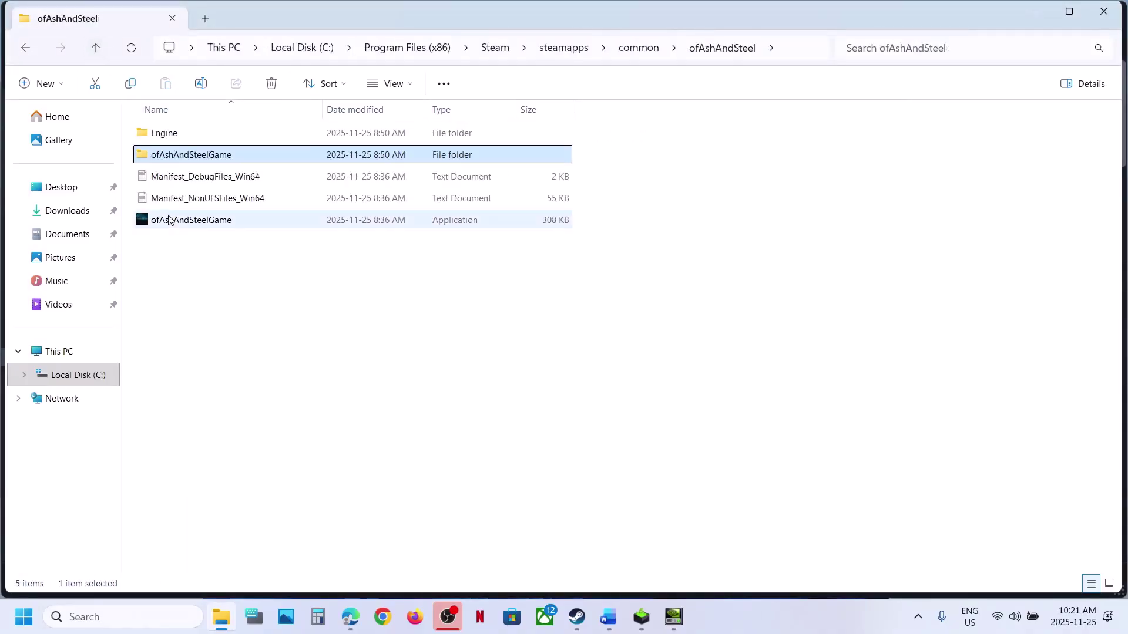
{"action": "right_click", "coordinate": [167, 220]}
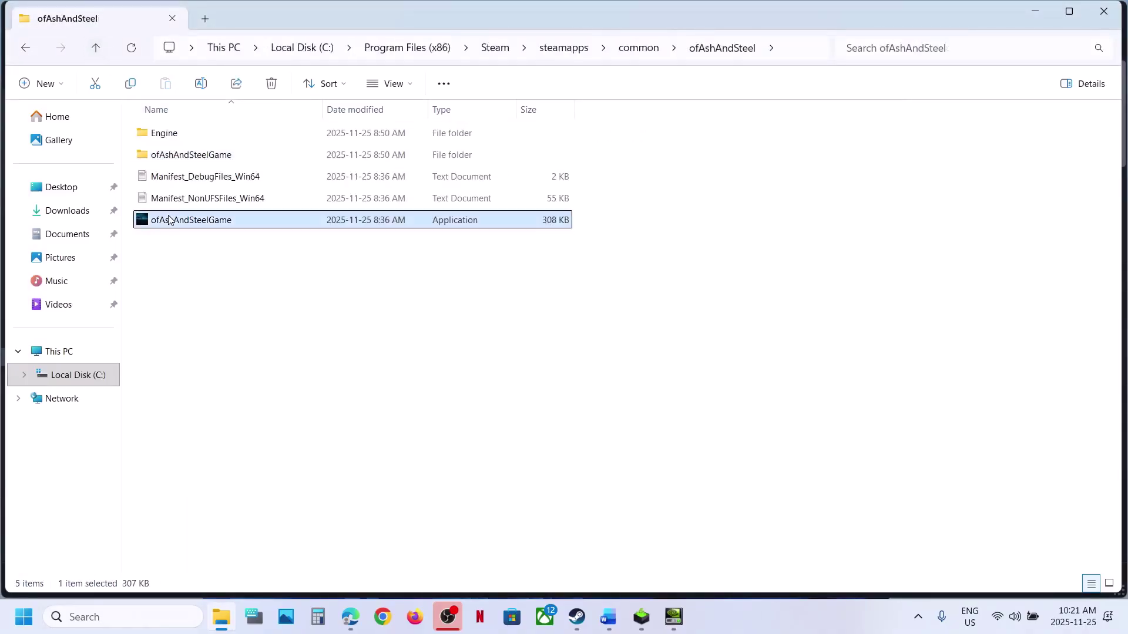
{"action": "left_click", "coordinate": [515, 334]}
{"action": "left_click", "coordinate": [608, 618]}
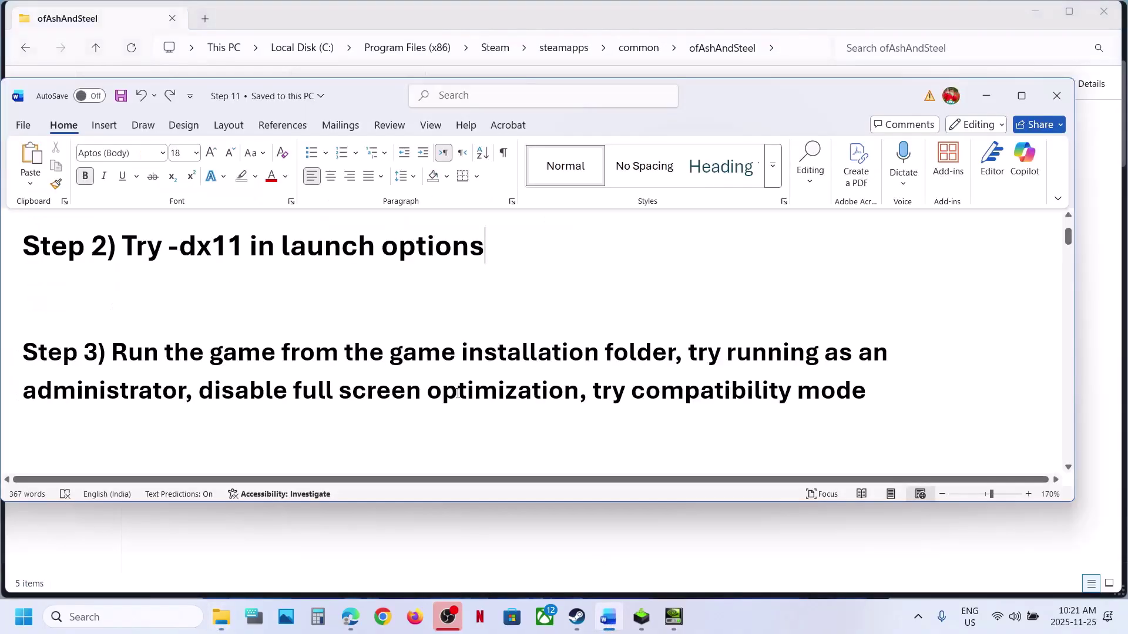
{"action": "scroll", "coordinate": [457, 352], "scroll_direction": "down", "scroll_amount": 2}
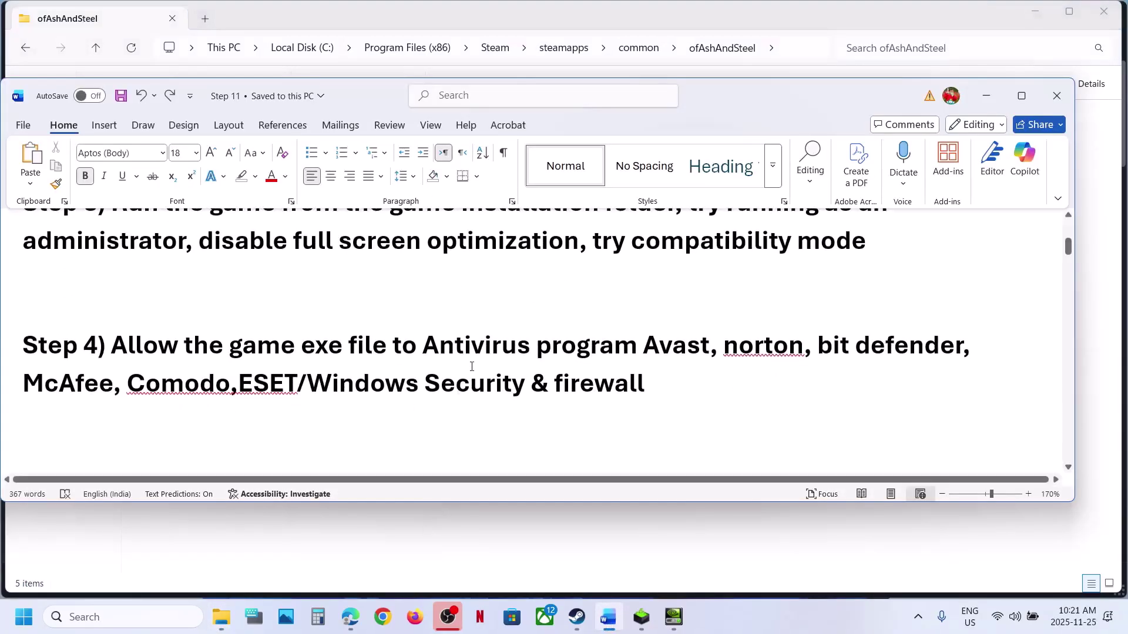
{"action": "left_click", "coordinate": [435, 539]}
- Open Virus & threat protection in Windows Security from the Windows Settings
{"action": "key", "text": "super+i"}
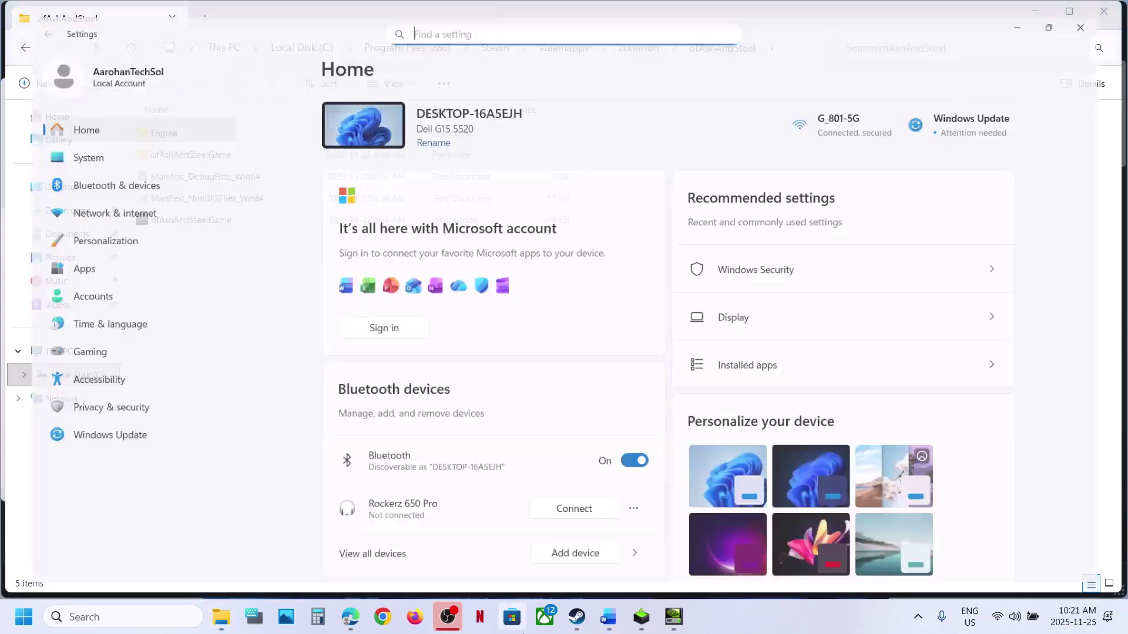
{"action": "left_click", "coordinate": [126, 416]}
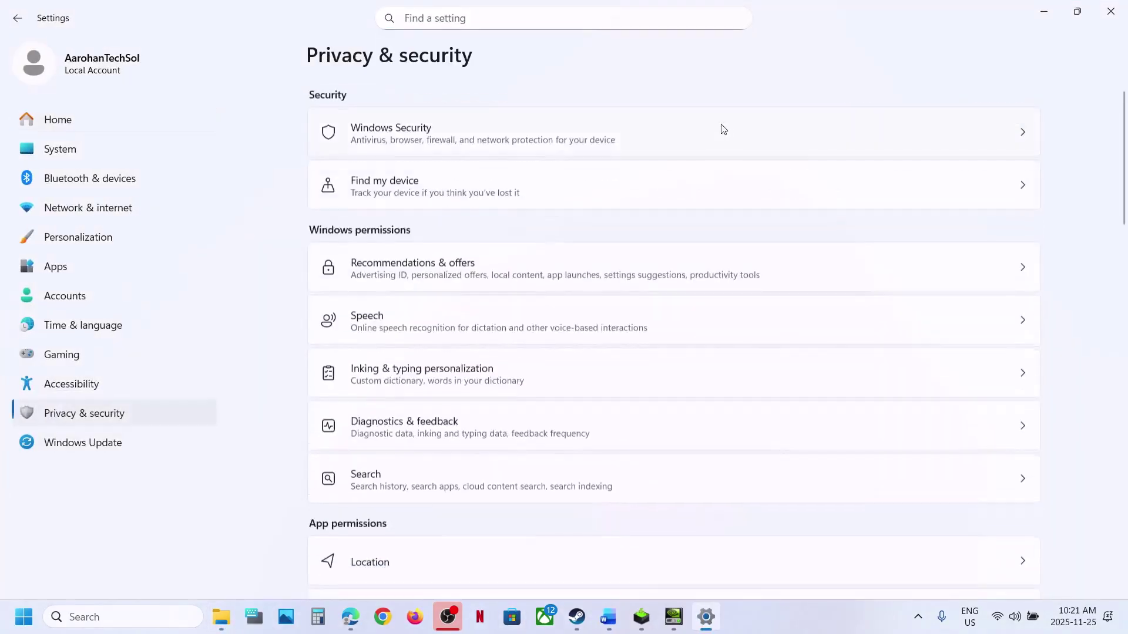
{"action": "left_click", "coordinate": [497, 137]}
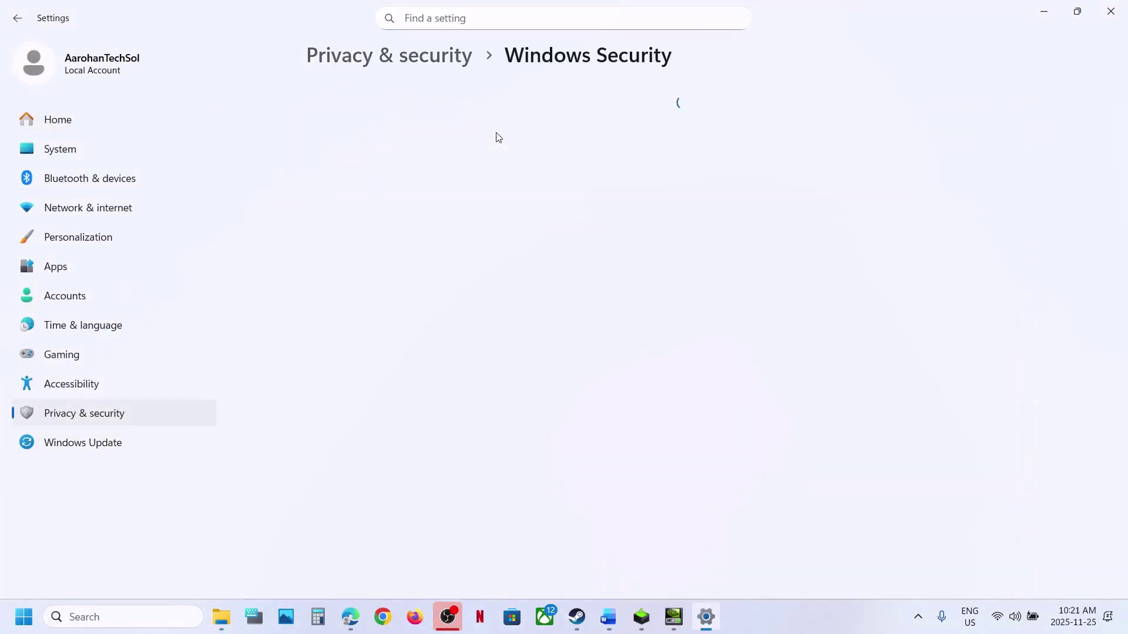
{"action": "left_click", "coordinate": [468, 202]}
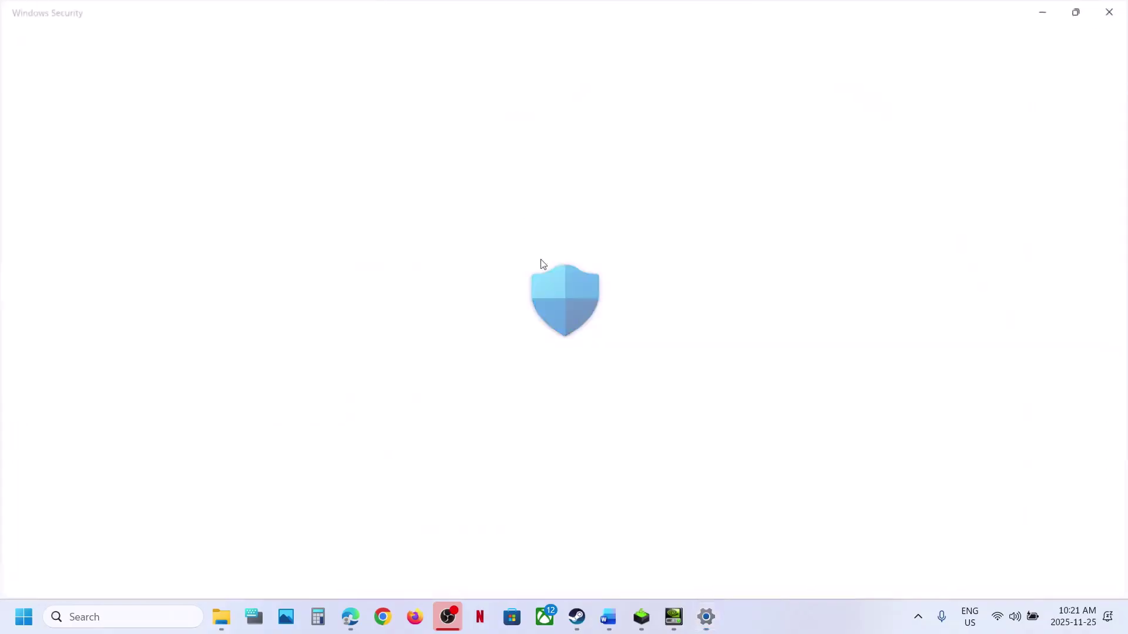
- Open the list of apps allowed through Controlled folder access under ransomware protection, approving the administrator request
{"action": "scroll", "coordinate": [446, 376], "scroll_direction": "down", "scroll_amount": 3}
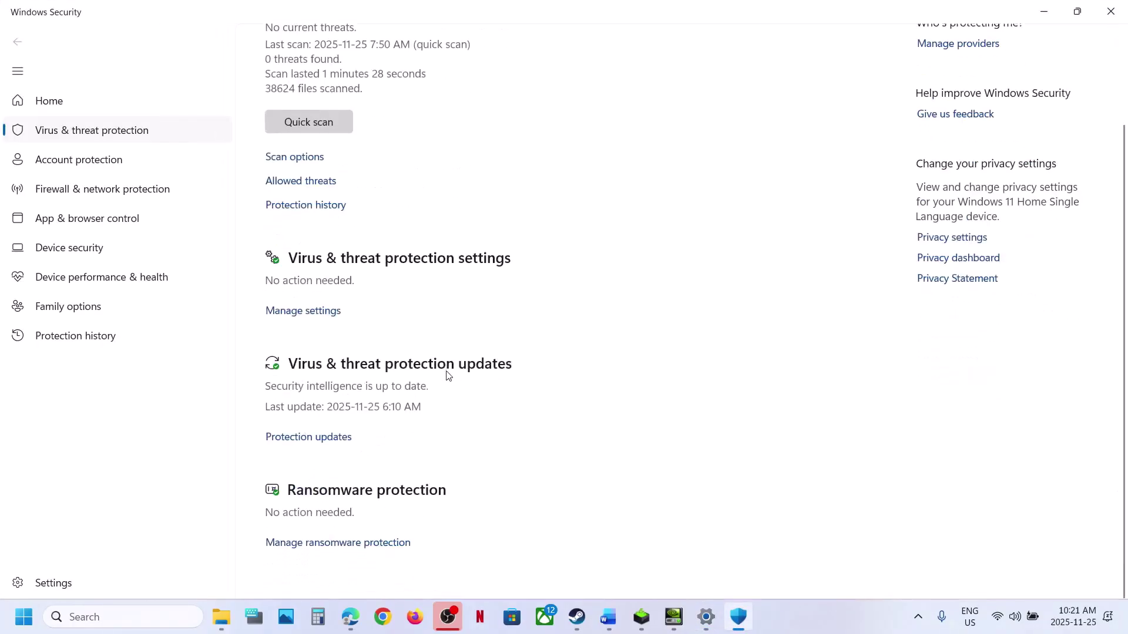
{"action": "left_click", "coordinate": [333, 556]}
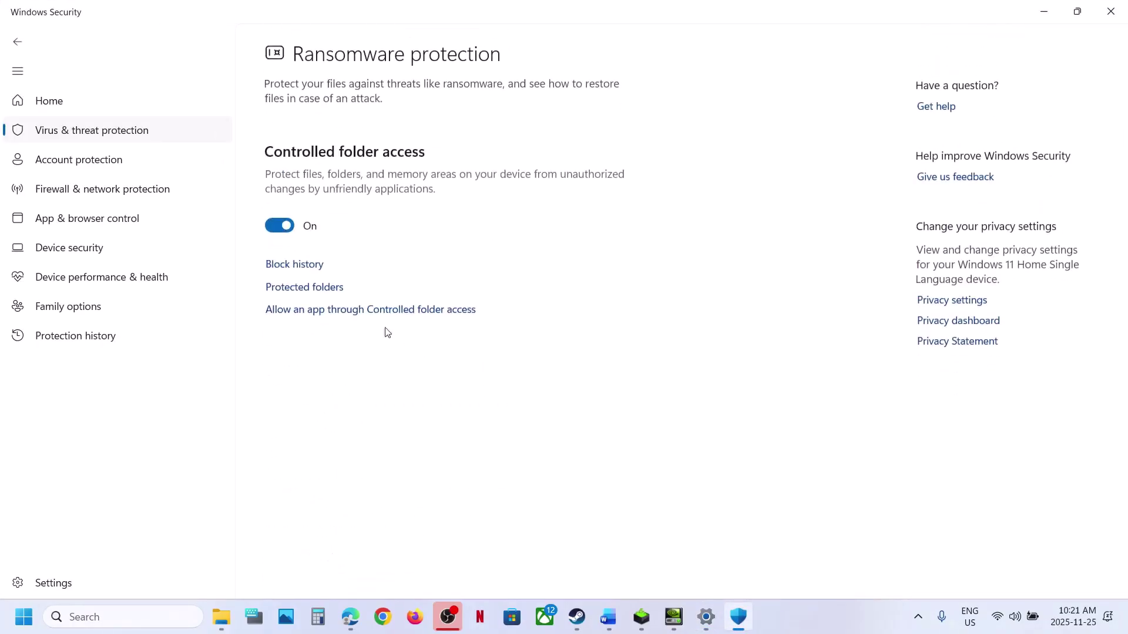
{"action": "left_click", "coordinate": [344, 313]}
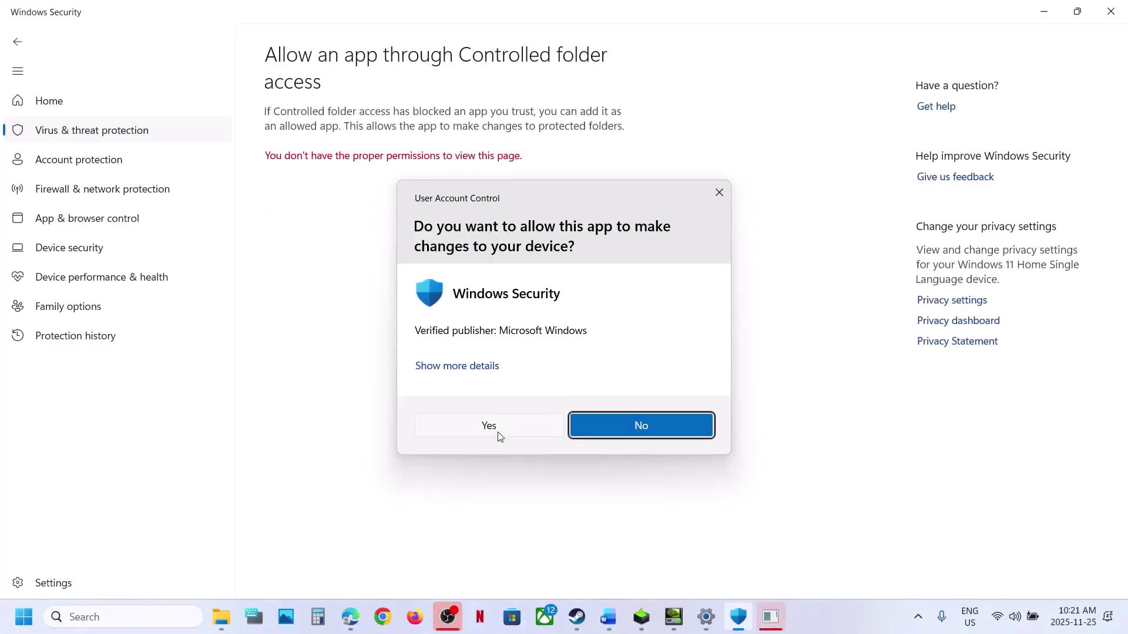
{"action": "left_click", "coordinate": [499, 436]}
- Start adding an allowed app to Controlled folder access and browse to C:\Program Files (x86)\Steam
{"action": "left_click", "coordinate": [336, 56]}
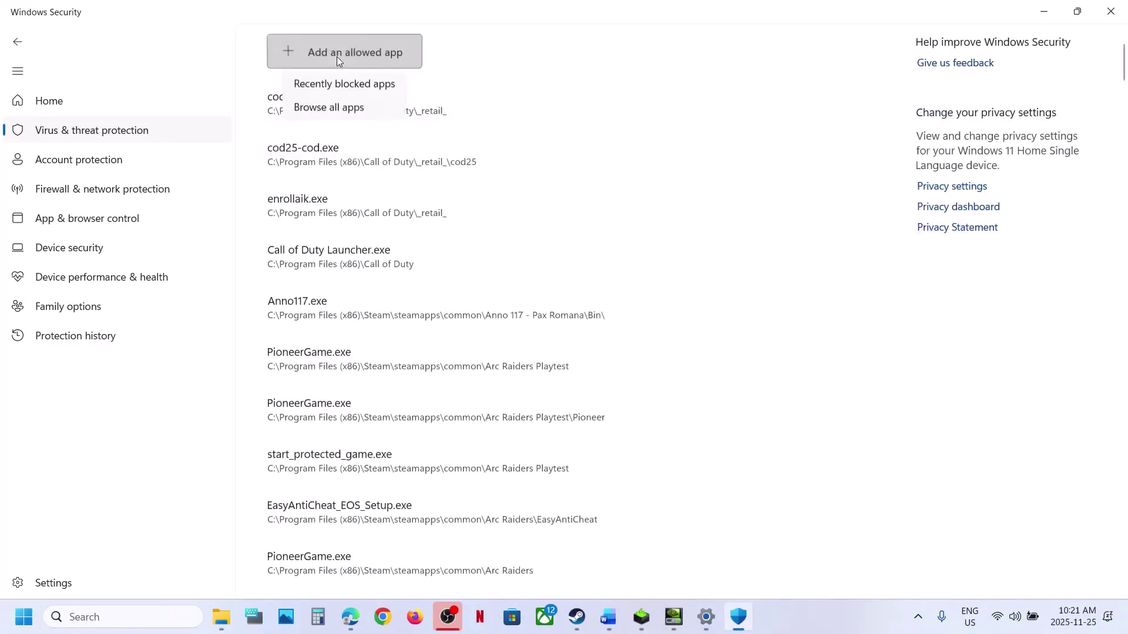
{"action": "left_click", "coordinate": [368, 110]}
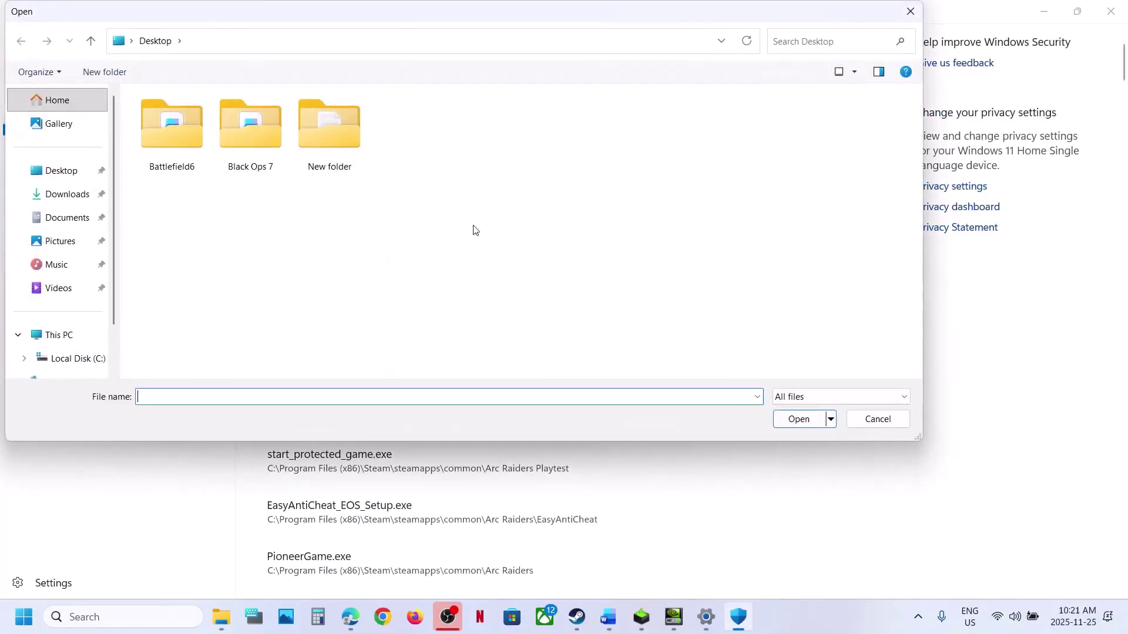
{"action": "left_click", "coordinate": [56, 335]}
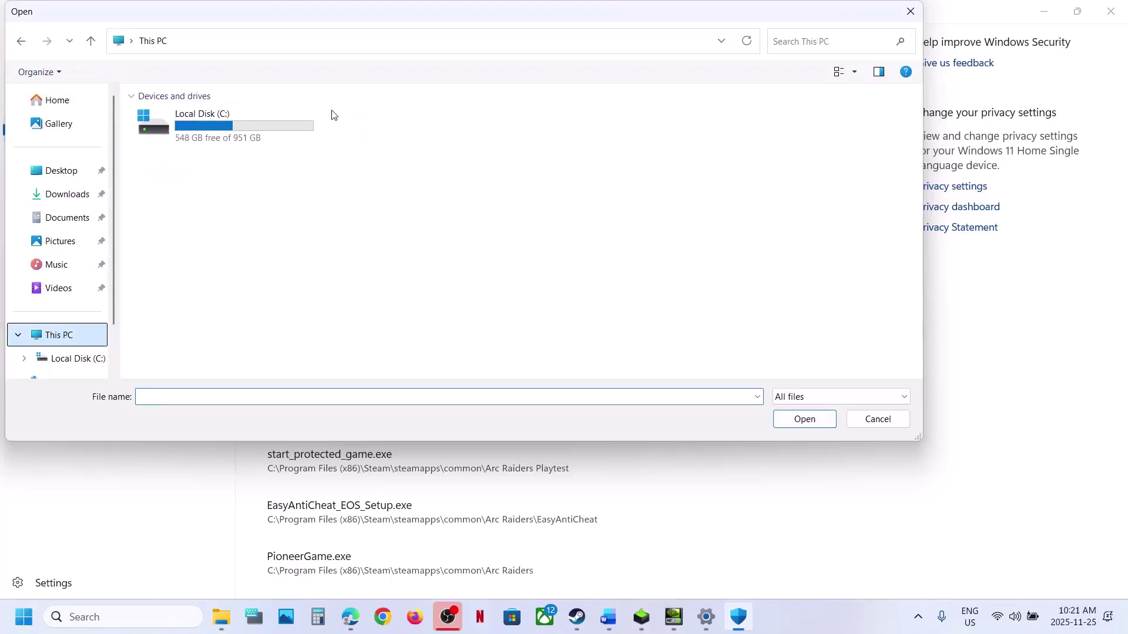
{"action": "double_click", "coordinate": [260, 126]}
{"action": "scroll", "coordinate": [245, 258], "scroll_direction": "down", "scroll_amount": 2}
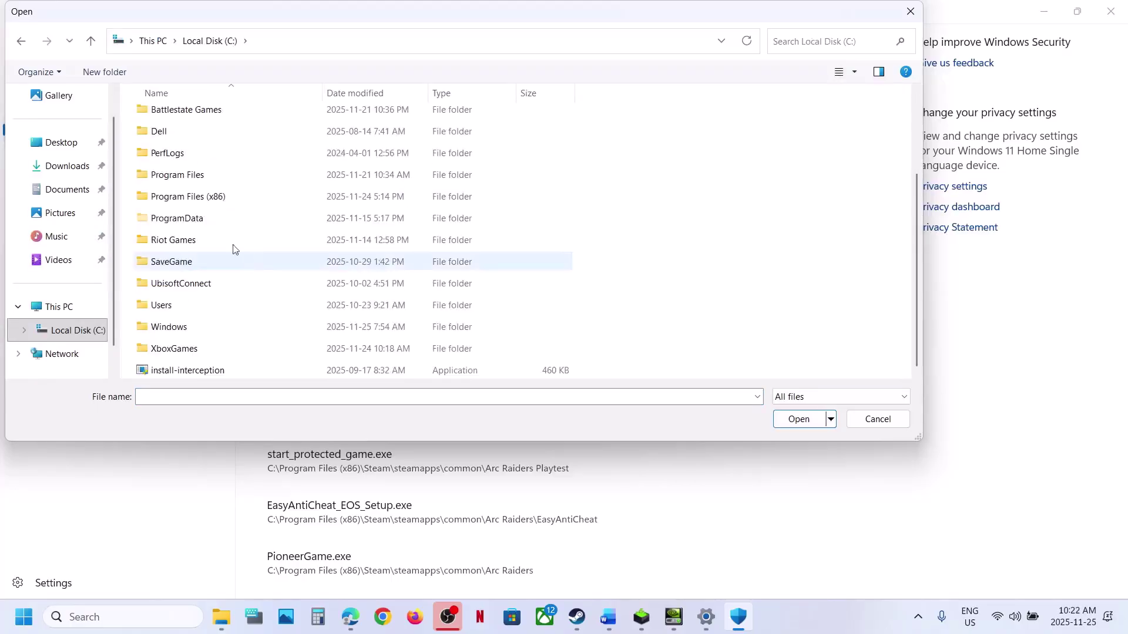
{"action": "double_click", "coordinate": [212, 198]}
{"action": "left_click", "coordinate": [198, 212]}
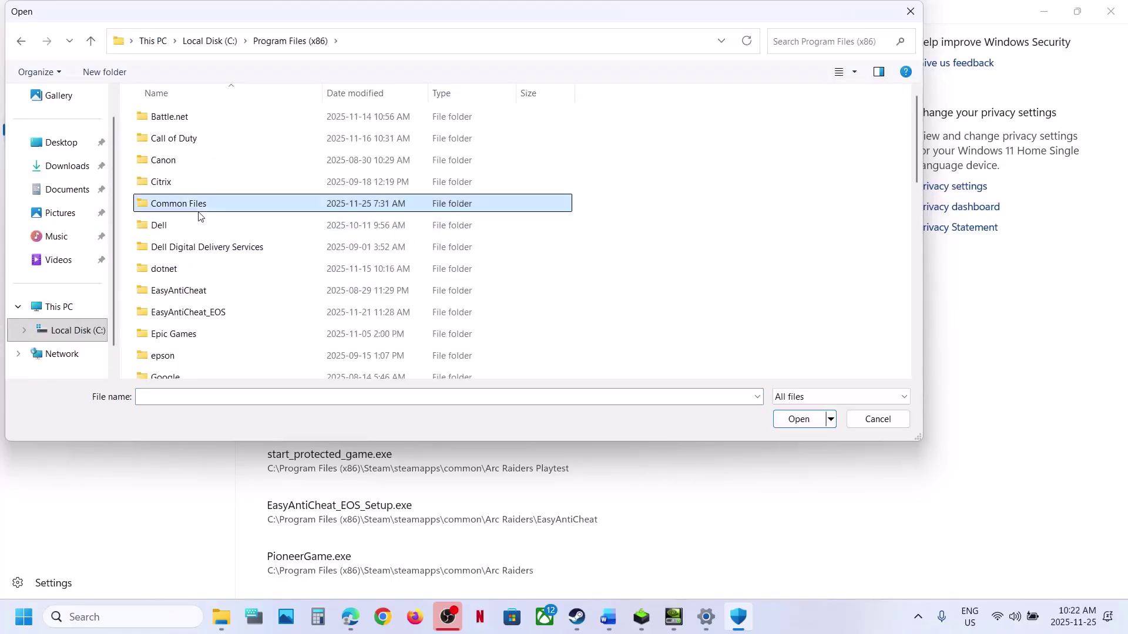
{"action": "key", "text": "s"}
{"action": "left_click", "coordinate": [179, 158]}
{"action": "double_click", "coordinate": [178, 157]}
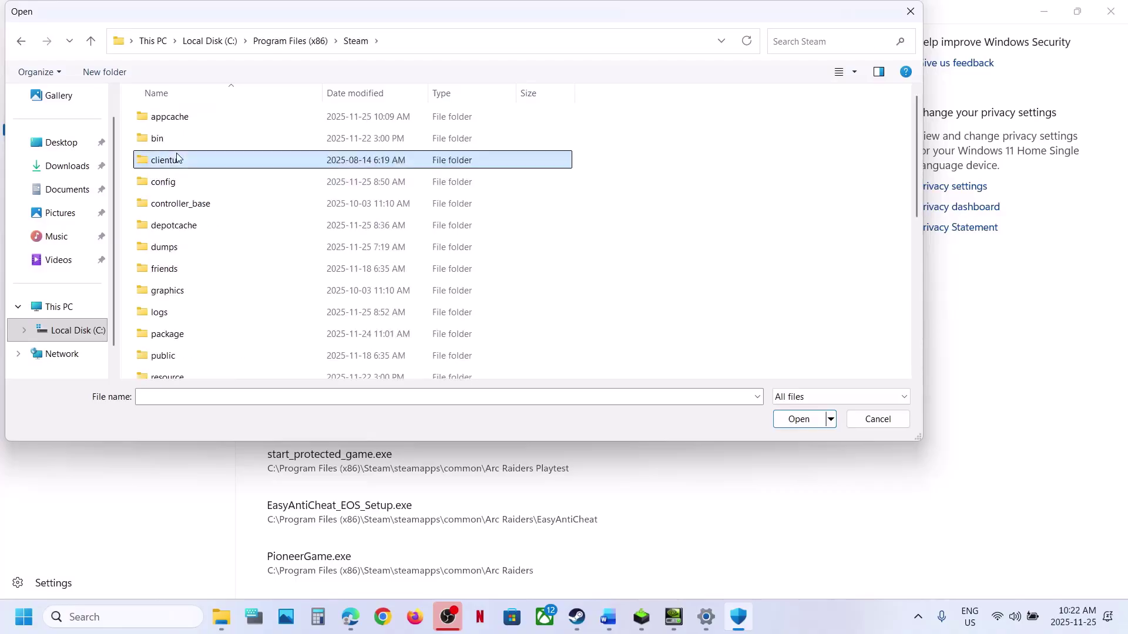
- Choose the ofAshAndSteelGame application from steamapps\common\ofAshAndSteel as an allowed app
{"action": "key", "text": "s"}
{"action": "left_click", "coordinate": [191, 140]}
{"action": "double_click", "coordinate": [190, 140]}
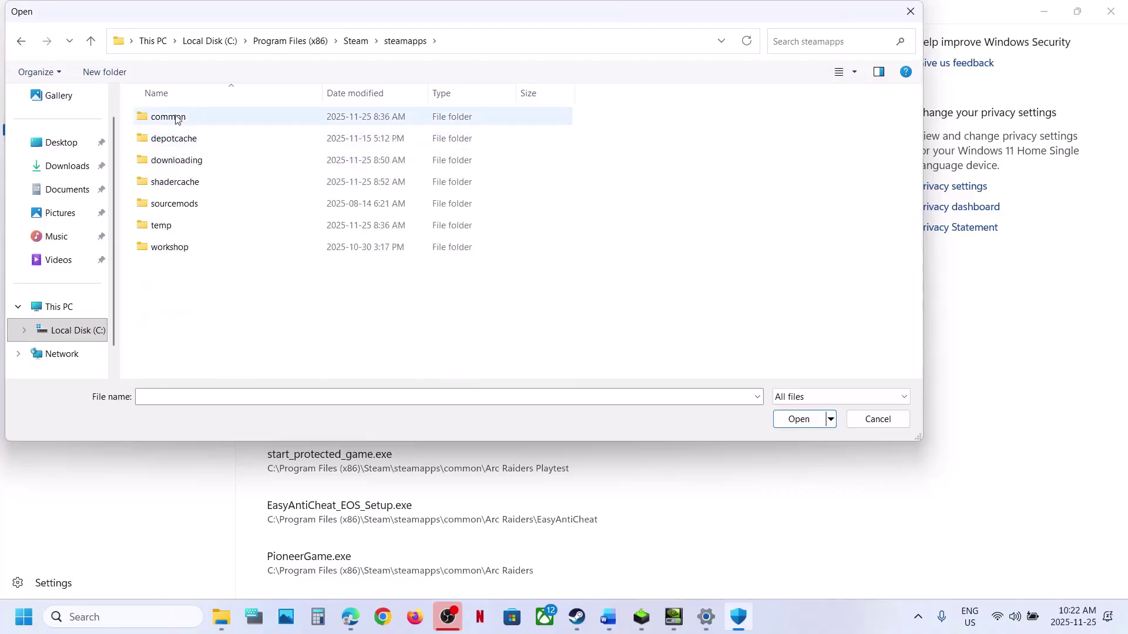
{"action": "double_click", "coordinate": [175, 117]}
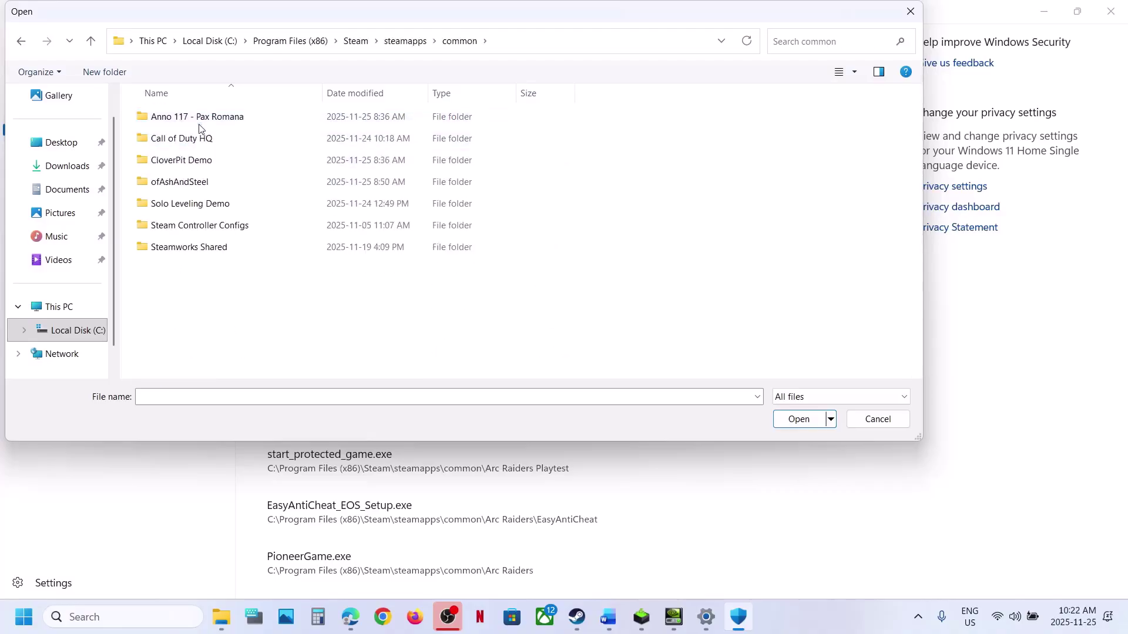
{"action": "double_click", "coordinate": [188, 183]}
{"action": "left_click", "coordinate": [207, 164]}
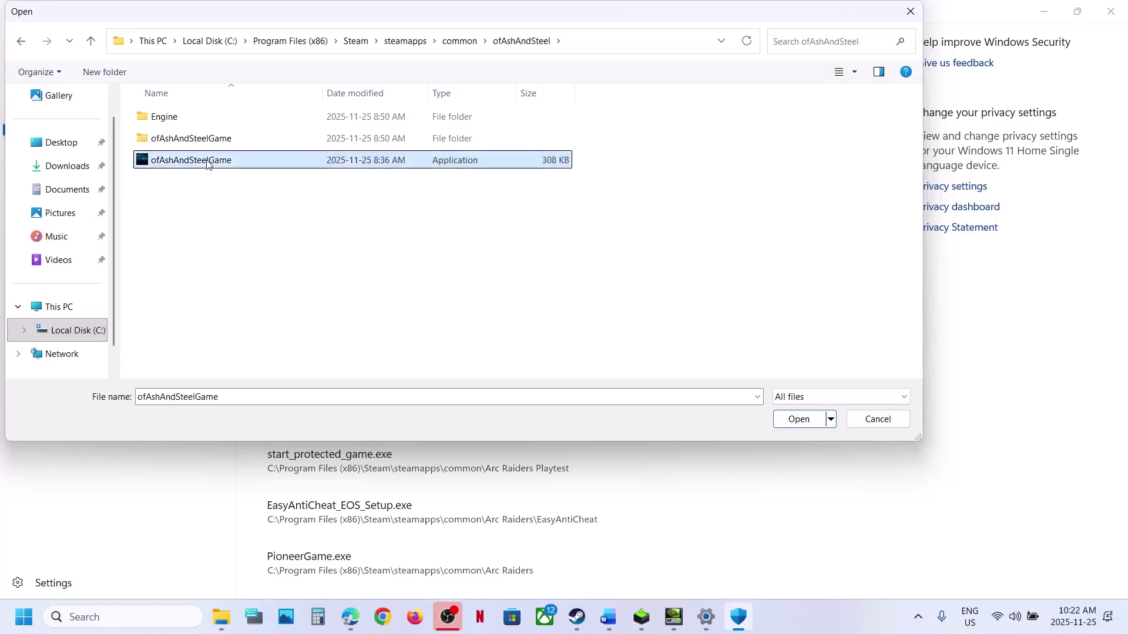
{"action": "left_click", "coordinate": [798, 419]}
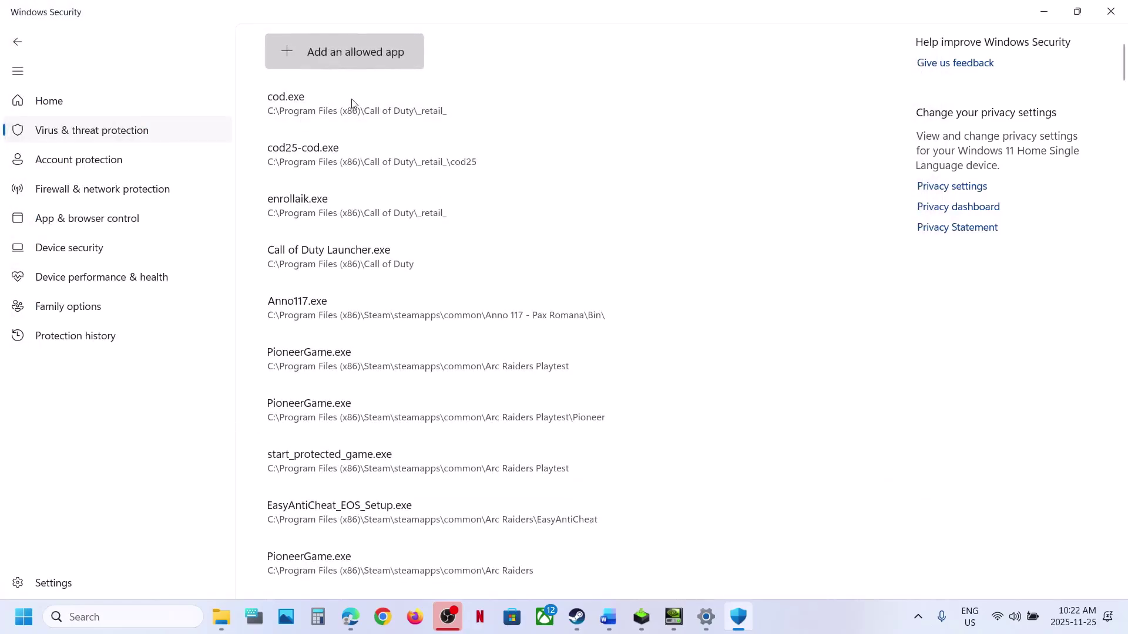
- Allow ofAshAndSteelGame-Win64-Shipping from ofAshAndSteelGame\Binaries\Win64 through Controlled folder access, and close Windows Security
{"action": "left_click", "coordinate": [330, 60]}
{"action": "left_click", "coordinate": [330, 60]}
{"action": "left_click", "coordinate": [330, 60]}
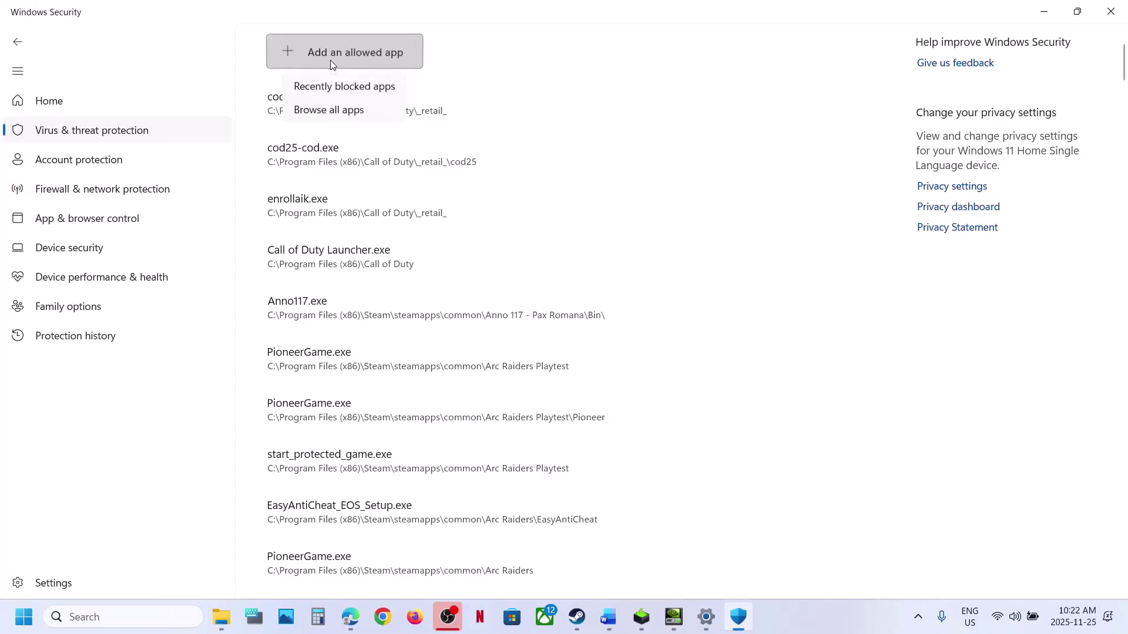
{"action": "left_click", "coordinate": [332, 111]}
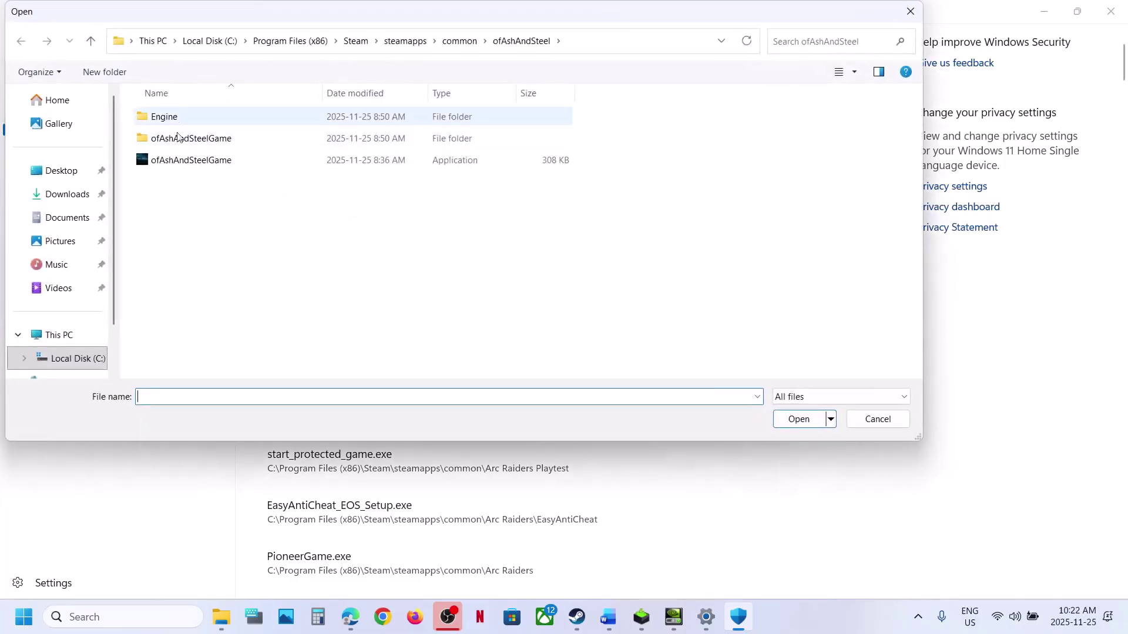
{"action": "double_click", "coordinate": [178, 138]}
{"action": "double_click", "coordinate": [177, 117]}
{"action": "double_click", "coordinate": [179, 117]}
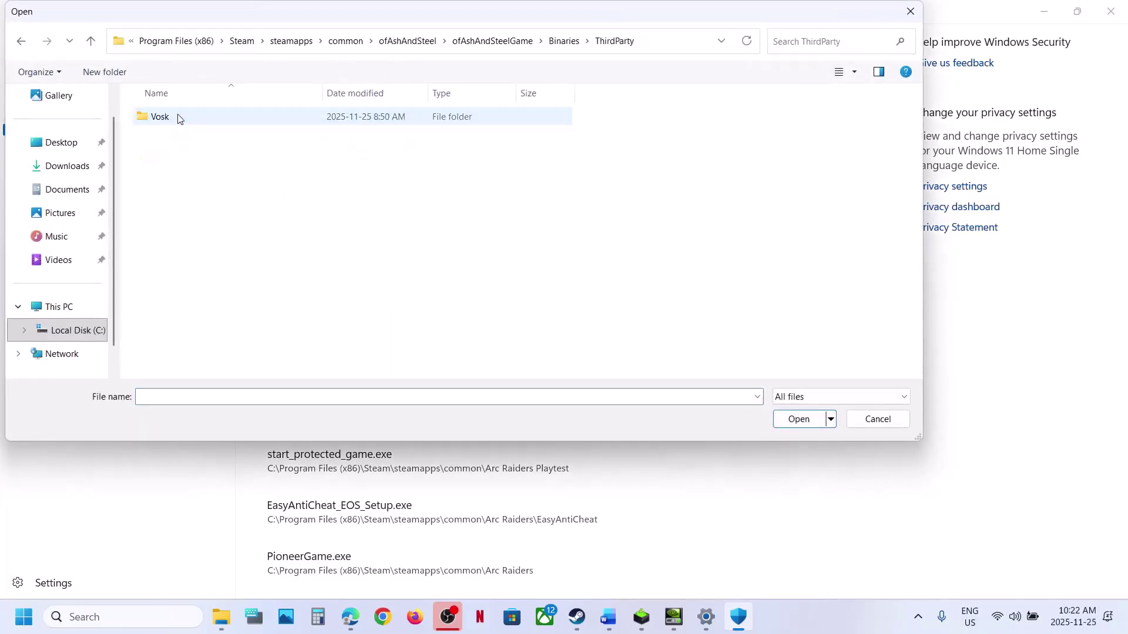
{"action": "left_click", "coordinate": [90, 40]}
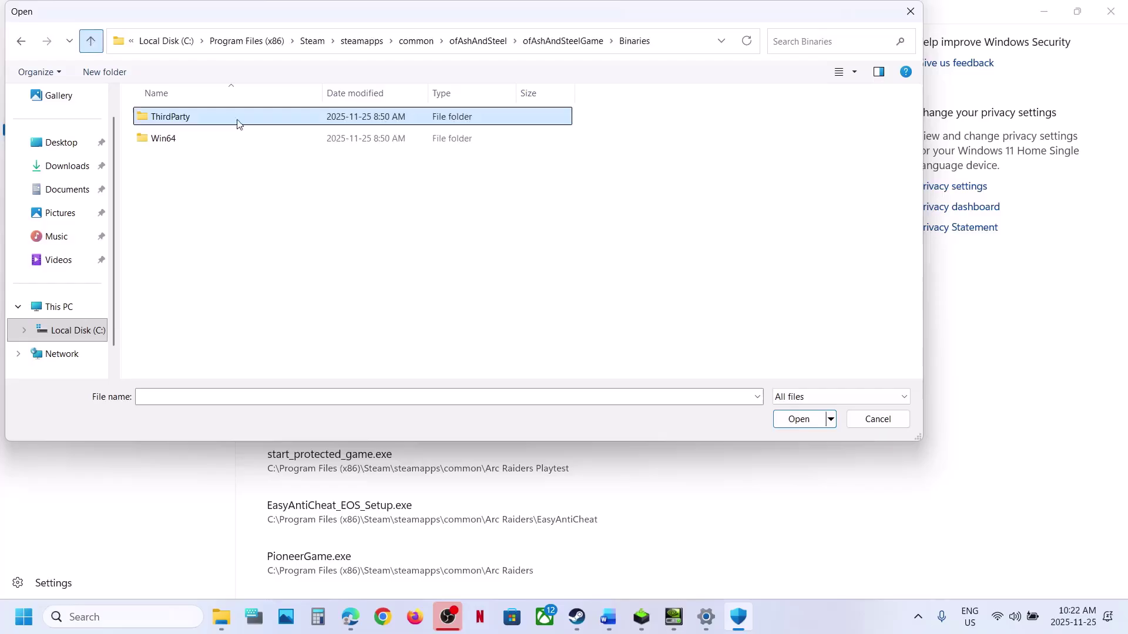
{"action": "double_click", "coordinate": [205, 146]}
{"action": "left_click", "coordinate": [199, 117]}
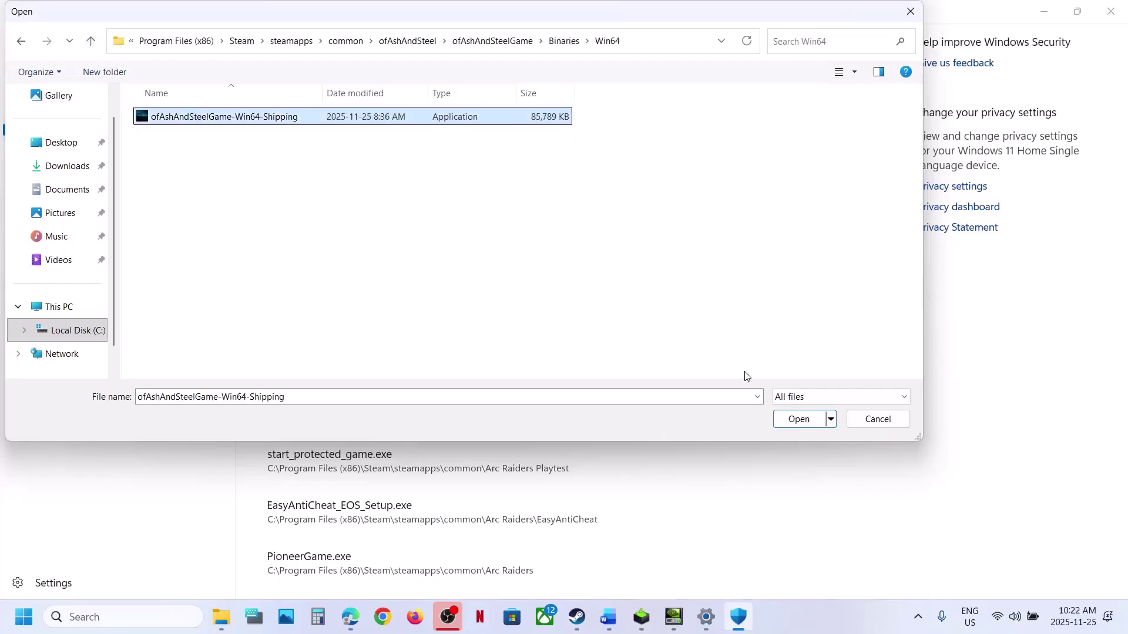
{"action": "left_click", "coordinate": [794, 425]}
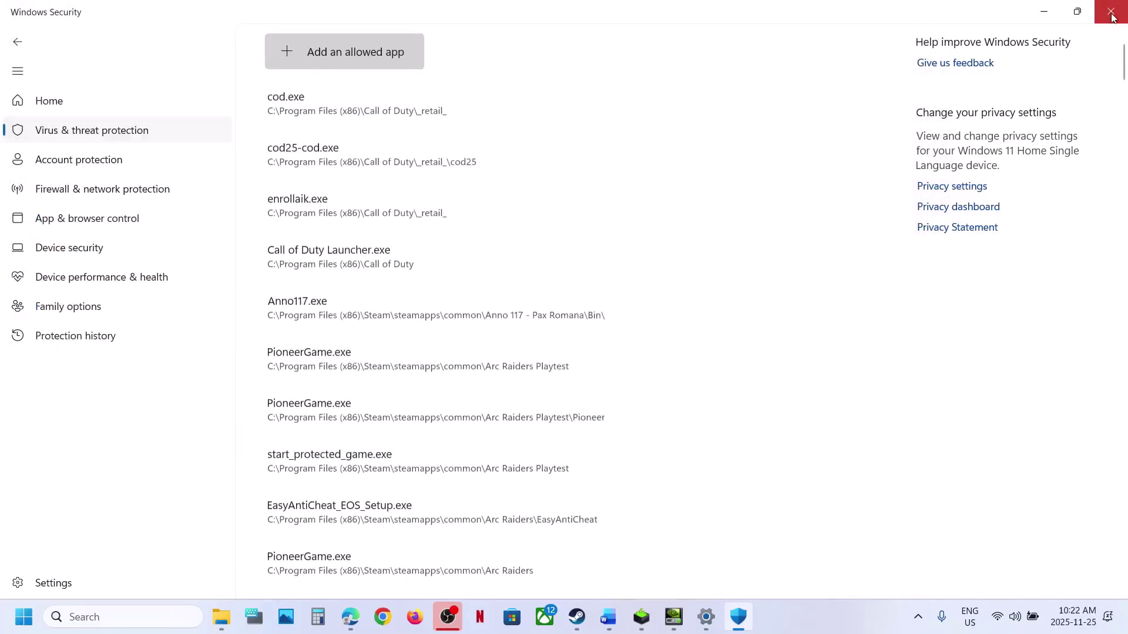
{"action": "left_click", "coordinate": [1110, 11]}
- Open Windows Defender Firewall's allowed apps list from Control Panel, unlock its settings for changes and maximize the window
{"action": "left_click", "coordinate": [151, 617]}
{"action": "type", "text": "control"}
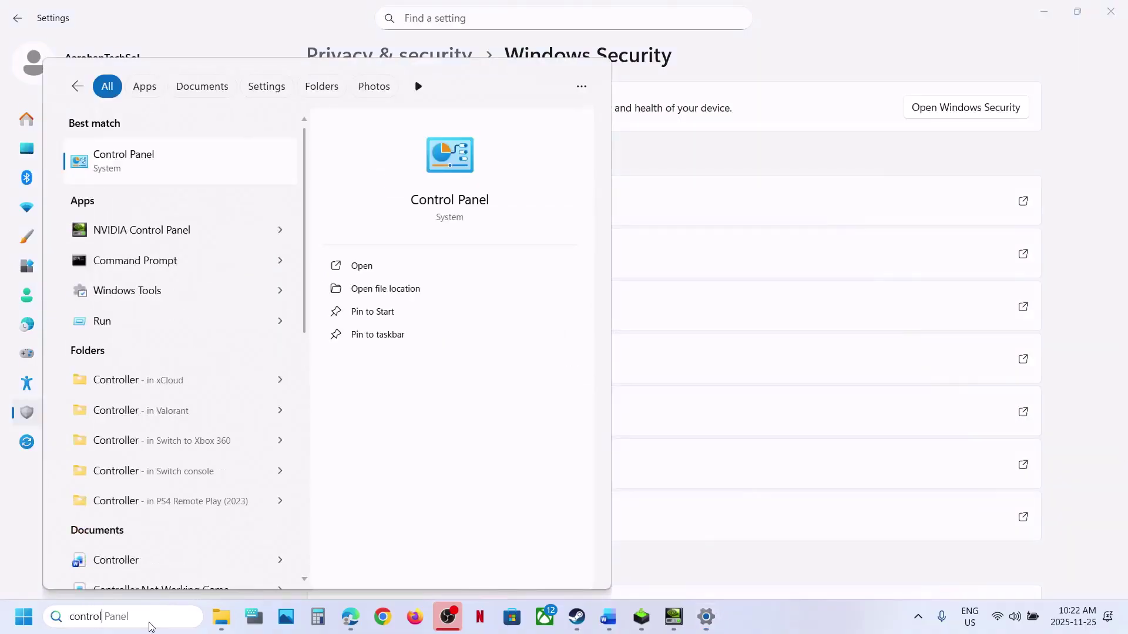
{"action": "key", "text": "Return"}
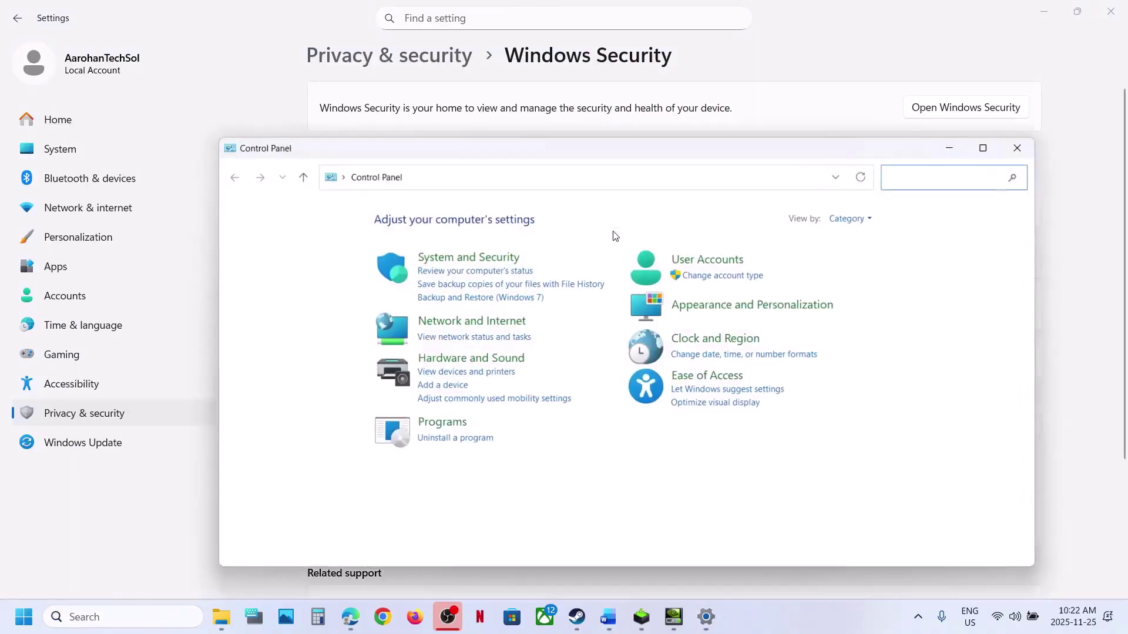
{"action": "left_click", "coordinate": [464, 257]}
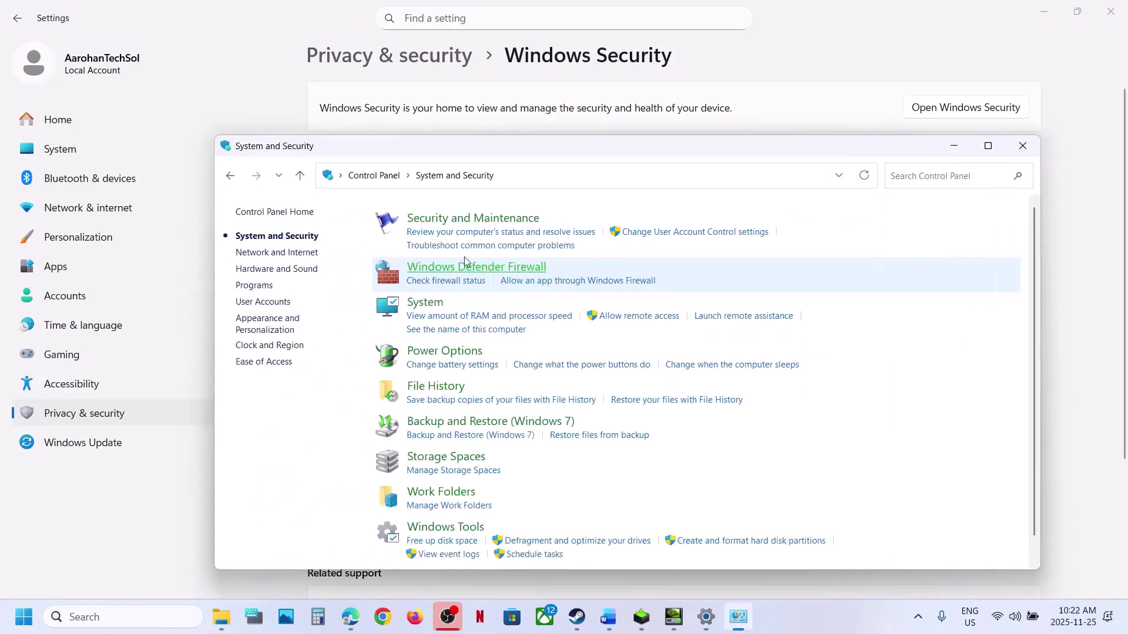
{"action": "left_click", "coordinate": [483, 267]}
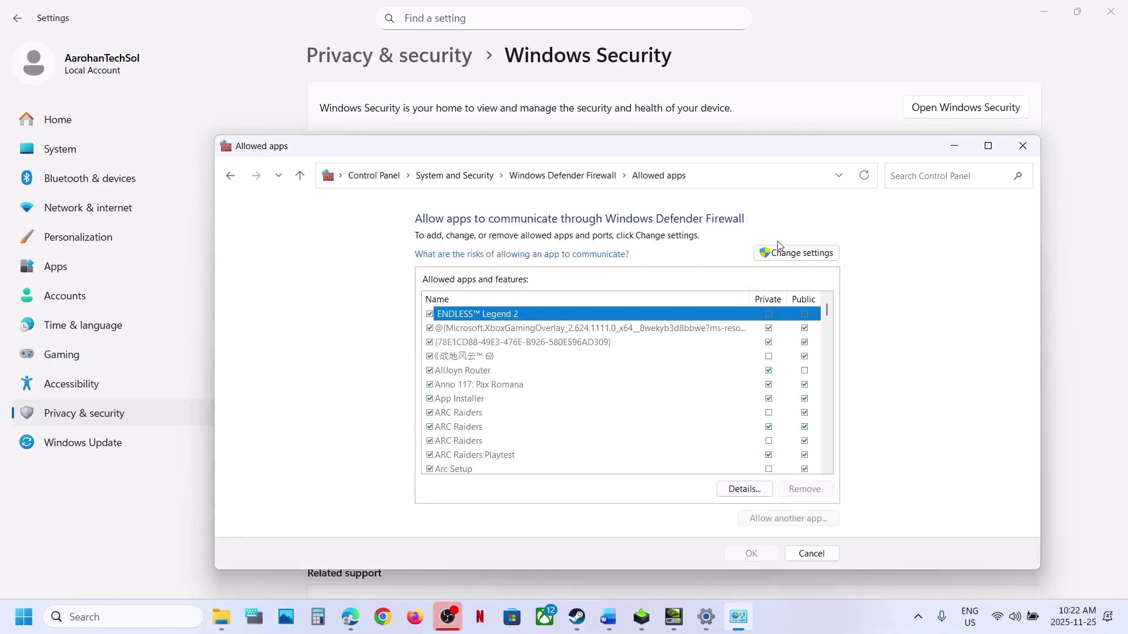
{"action": "left_click", "coordinate": [780, 254]}
{"action": "left_click", "coordinate": [988, 147]}
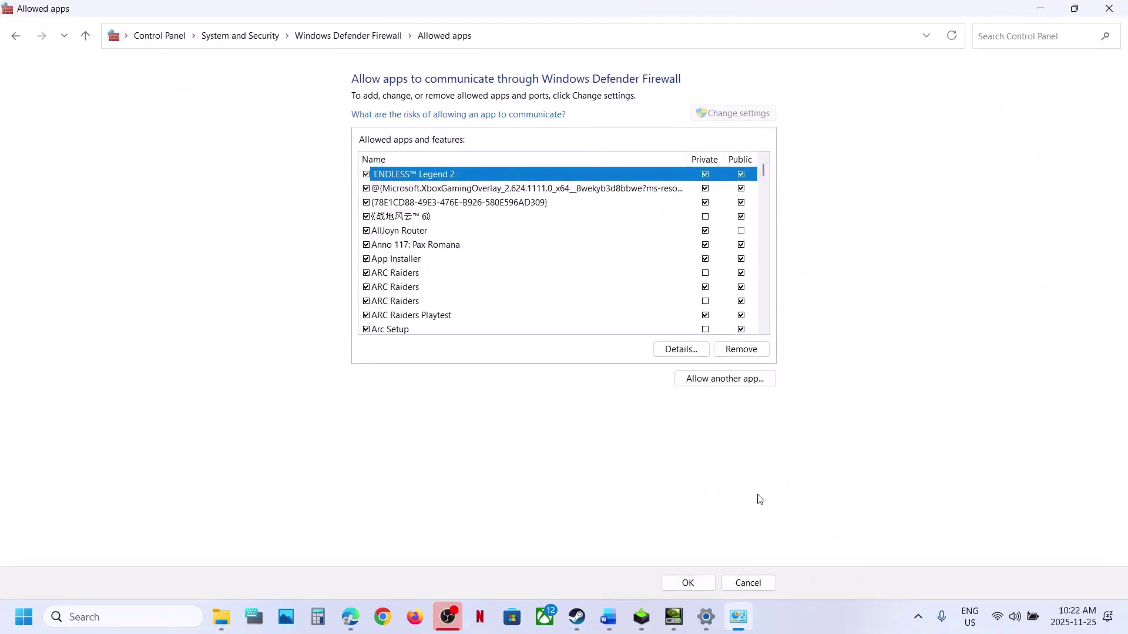
- Start allowing another app through the firewall and browse to C:\Program Files (x86)\Steam
{"action": "left_click", "coordinate": [718, 380]}
{"action": "left_click", "coordinate": [655, 374]}
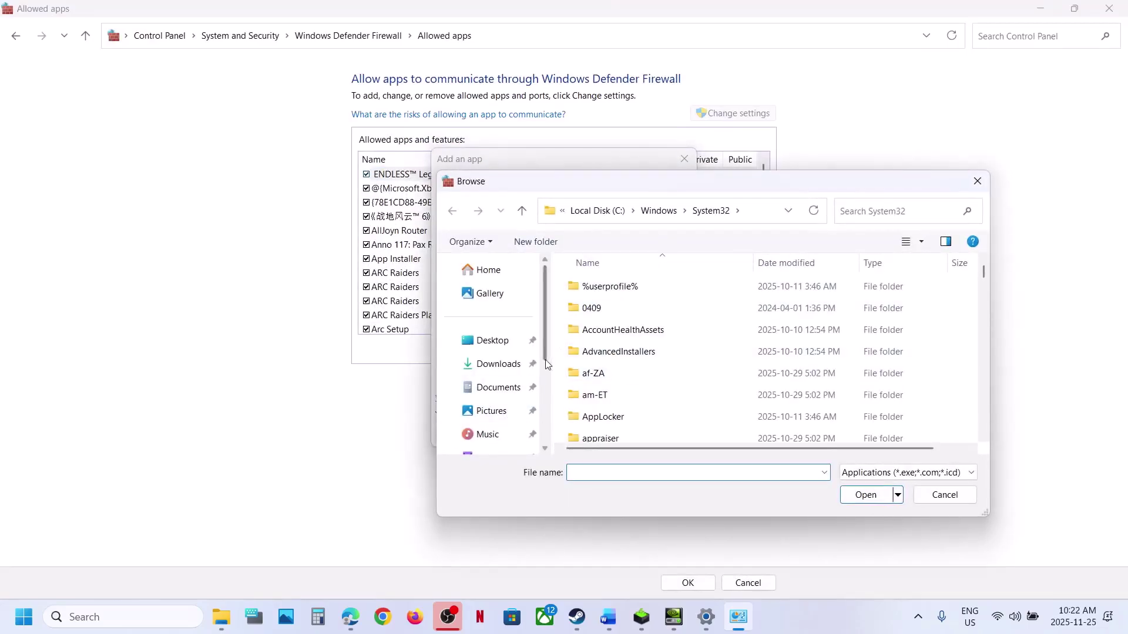
{"action": "scroll", "coordinate": [485, 412], "scroll_direction": "down", "scroll_amount": 2}
{"action": "scroll", "coordinate": [485, 413], "scroll_direction": "down", "scroll_amount": 1}
{"action": "left_click", "coordinate": [493, 382]}
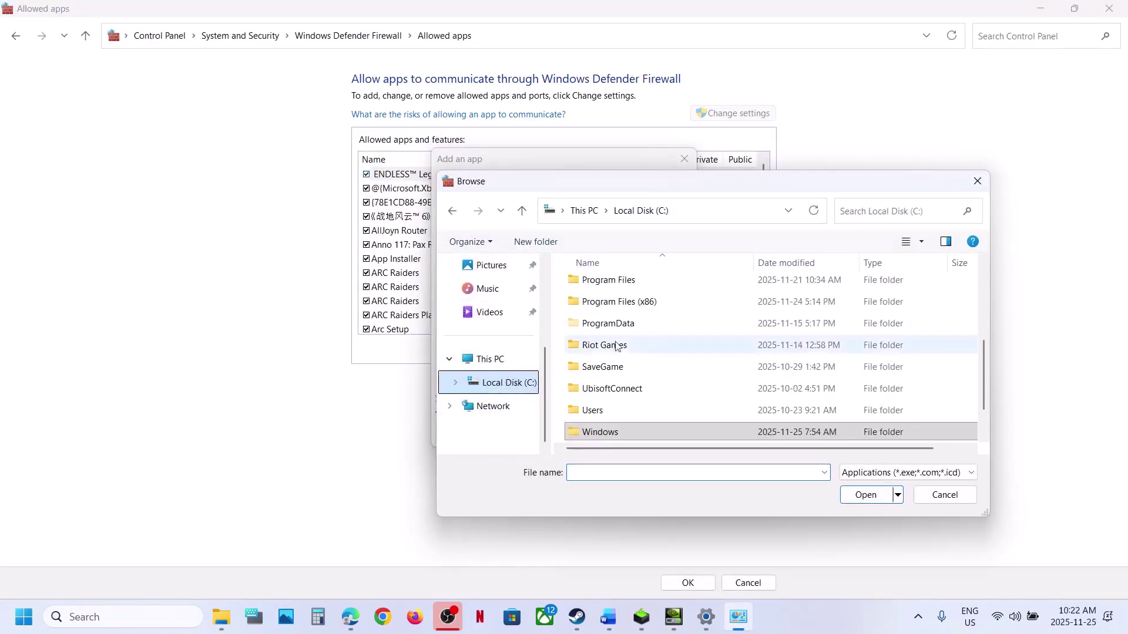
{"action": "double_click", "coordinate": [644, 302]}
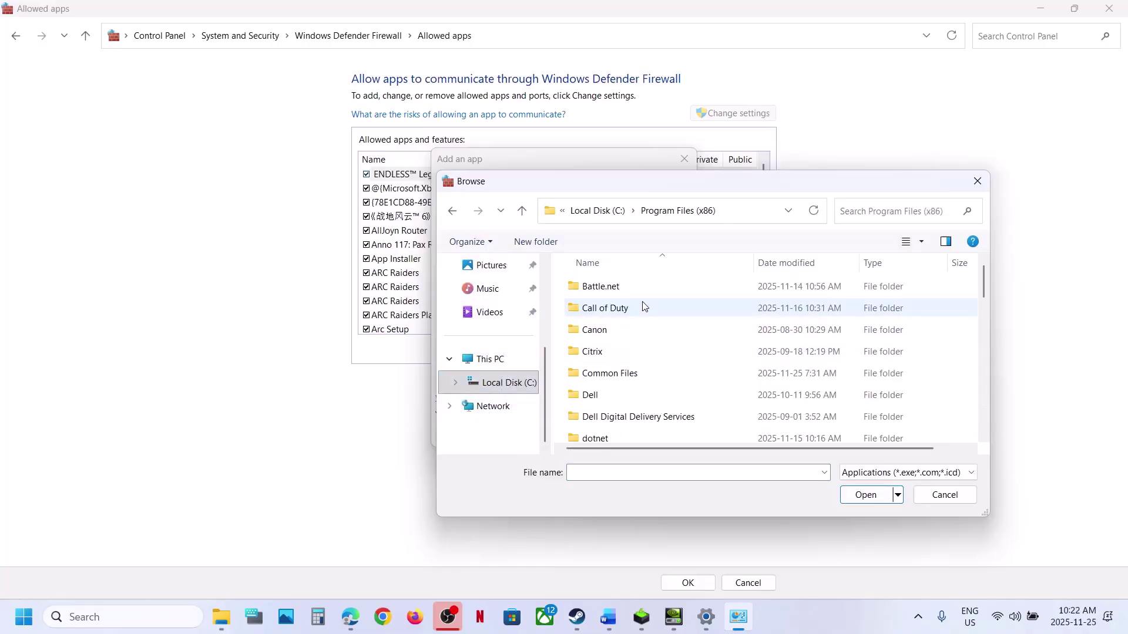
{"action": "scroll", "coordinate": [626, 316], "scroll_direction": "down", "scroll_amount": 5}
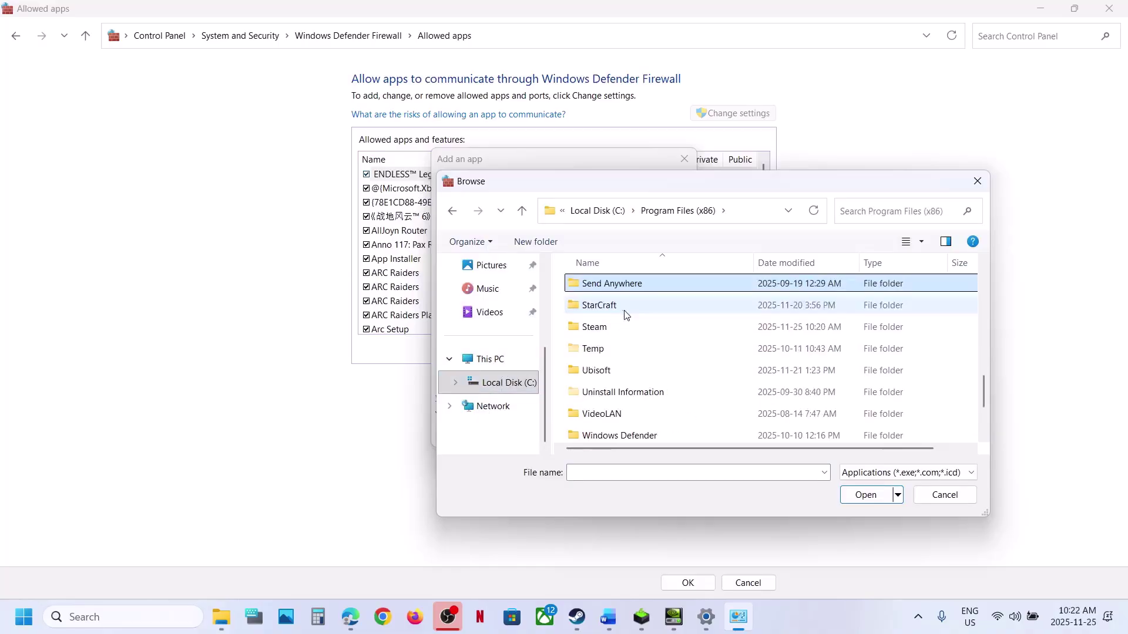
{"action": "double_click", "coordinate": [598, 326]}
- Try to add the ofAshAndSteelGame application from steamapps\common\ofAshAndSteel to the firewall's allowed apps
{"action": "scroll", "coordinate": [599, 326], "scroll_direction": "down", "scroll_amount": 5}
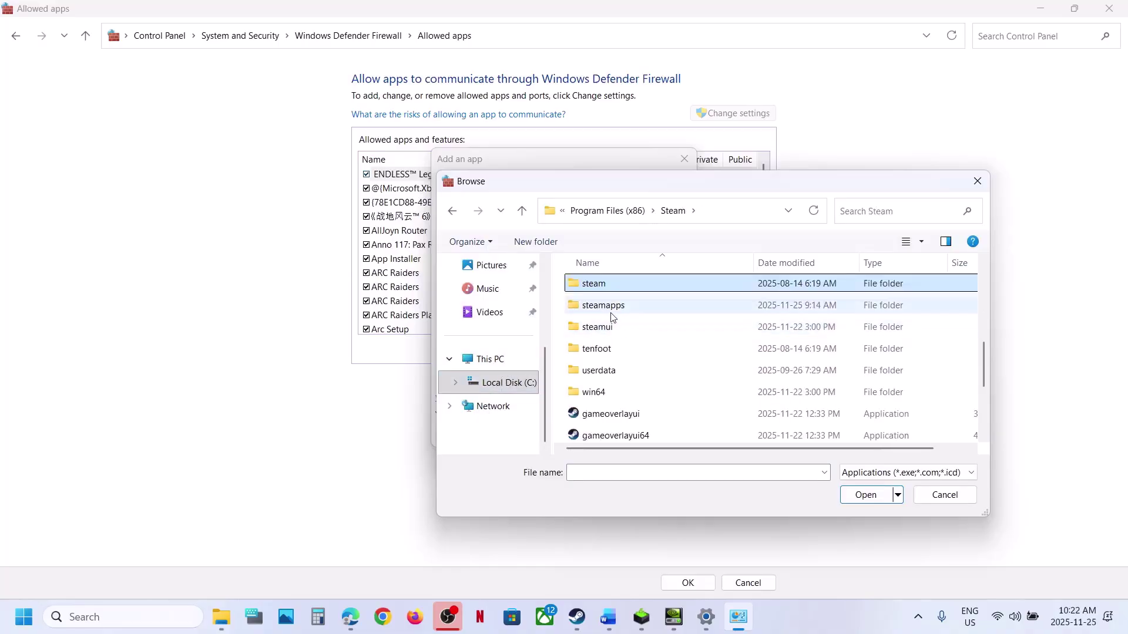
{"action": "double_click", "coordinate": [611, 306]}
{"action": "double_click", "coordinate": [594, 287]}
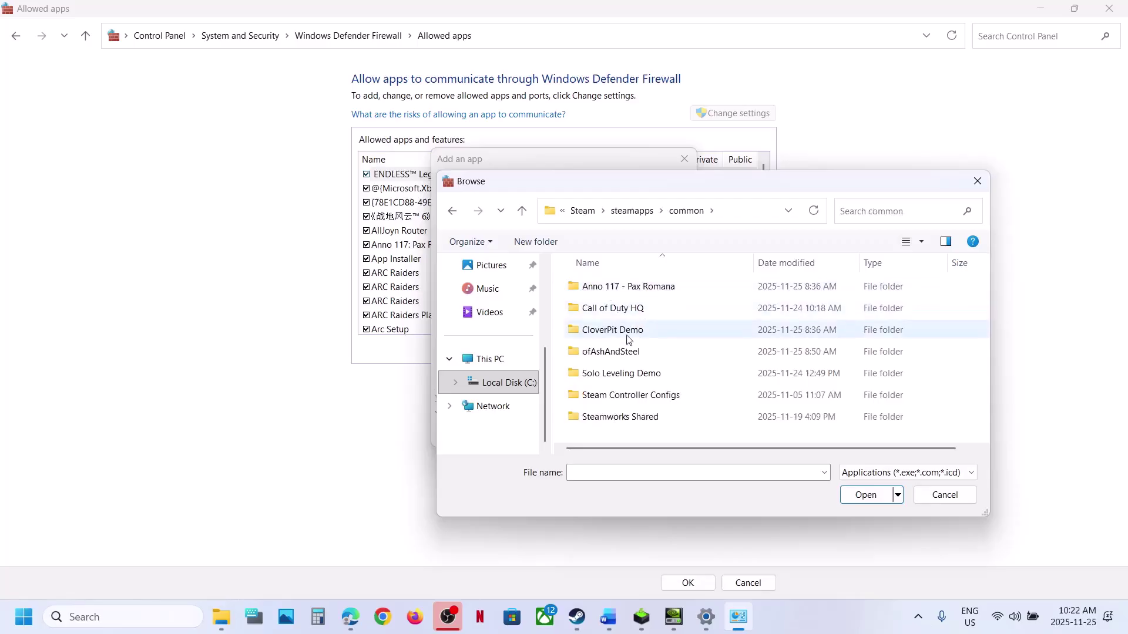
{"action": "double_click", "coordinate": [618, 351]}
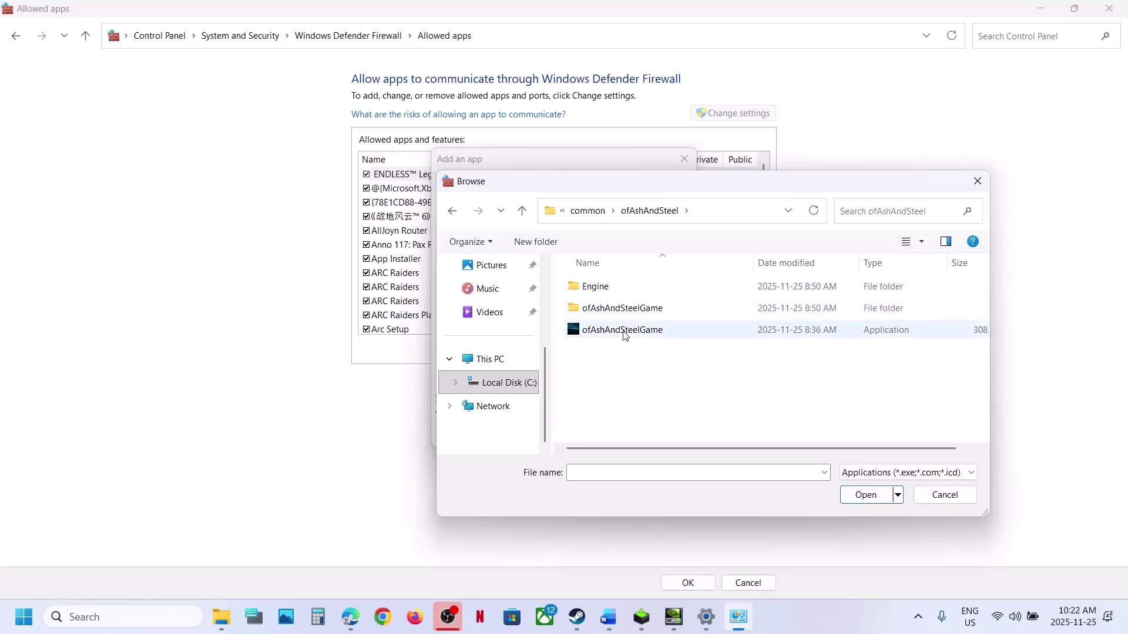
{"action": "left_click", "coordinate": [624, 331]}
{"action": "left_click", "coordinate": [860, 495]}
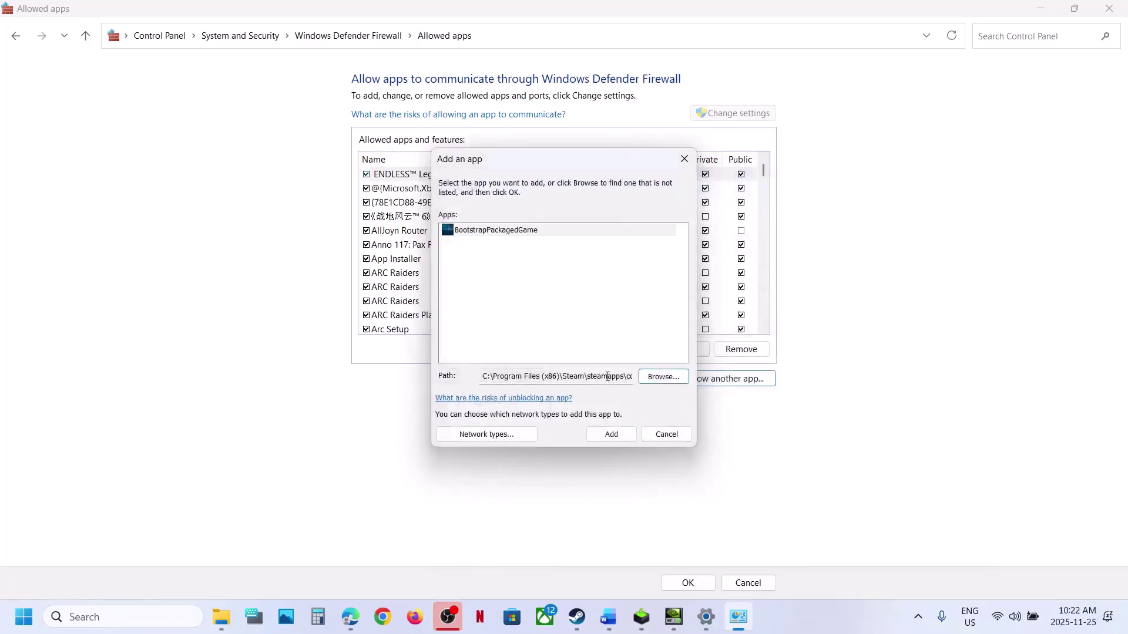
{"action": "left_click", "coordinate": [606, 435]}
{"action": "left_click", "coordinate": [660, 361]}
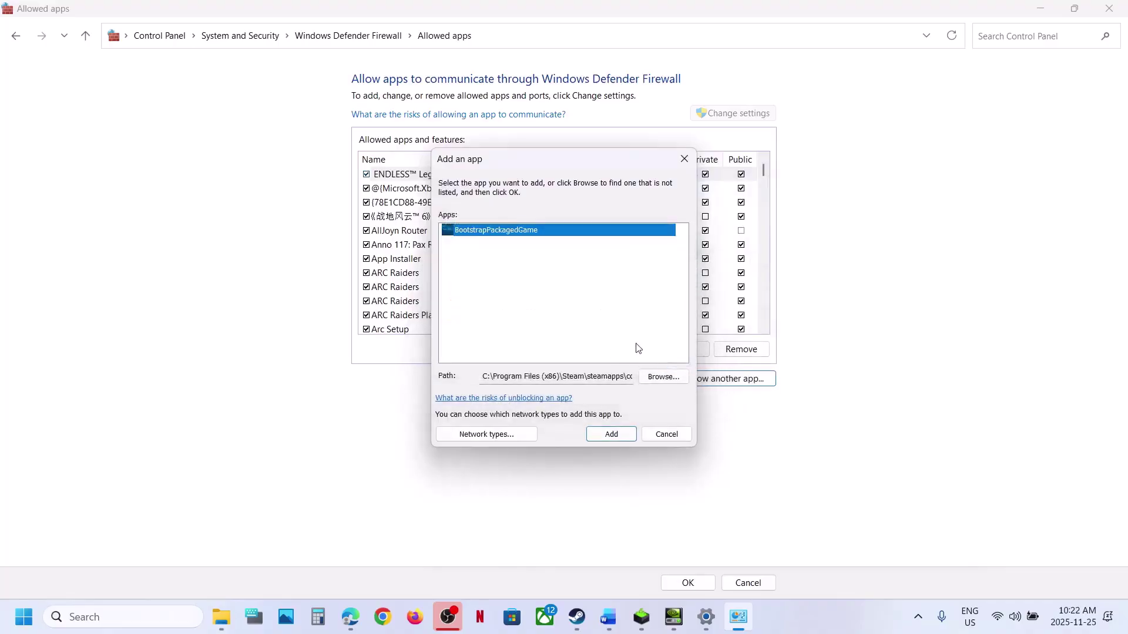
- Add ofAshAndSteelGame-Win64-Shipping from ofAshAndSteelGame\Binaries\Win64 to the firewall's allowed apps
{"action": "left_click", "coordinate": [662, 377]}
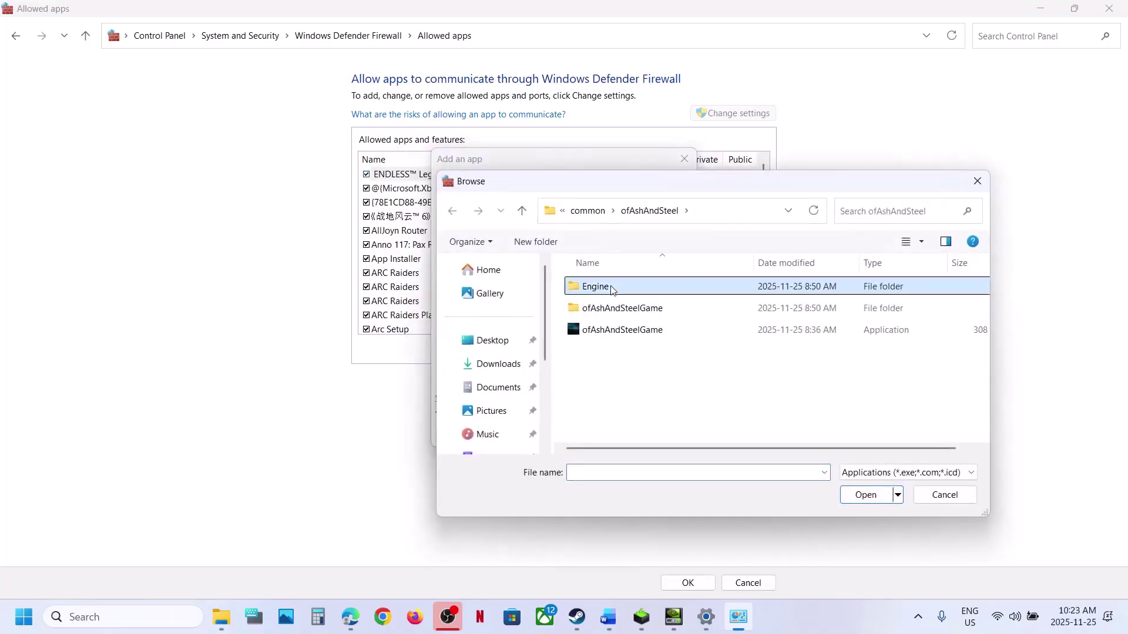
{"action": "double_click", "coordinate": [616, 306]}
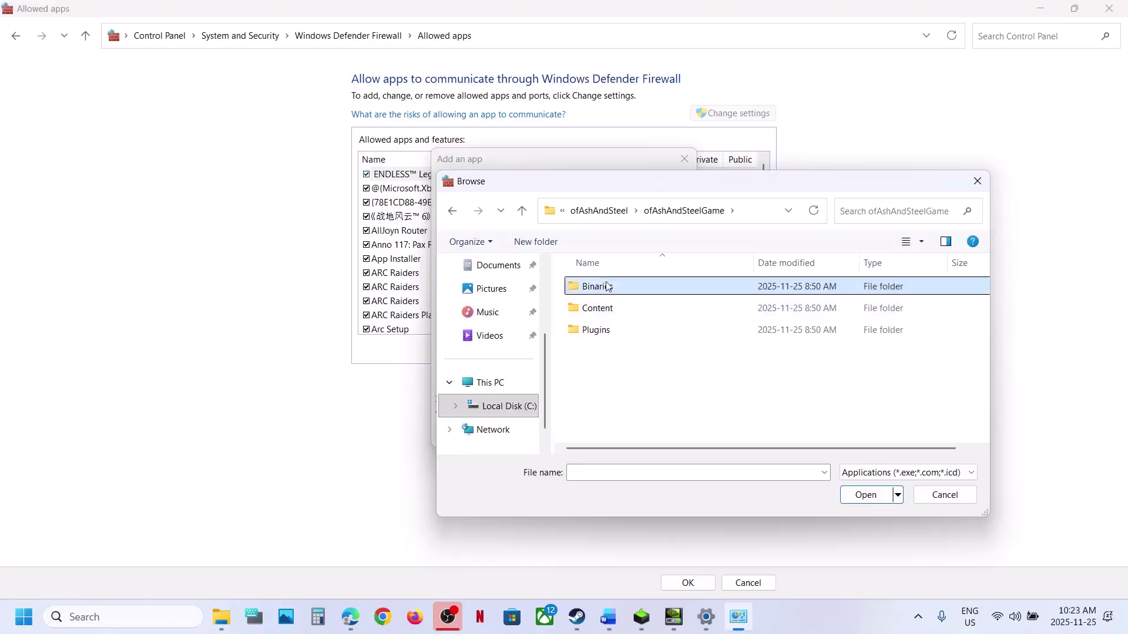
{"action": "double_click", "coordinate": [607, 286]}
{"action": "double_click", "coordinate": [616, 307]}
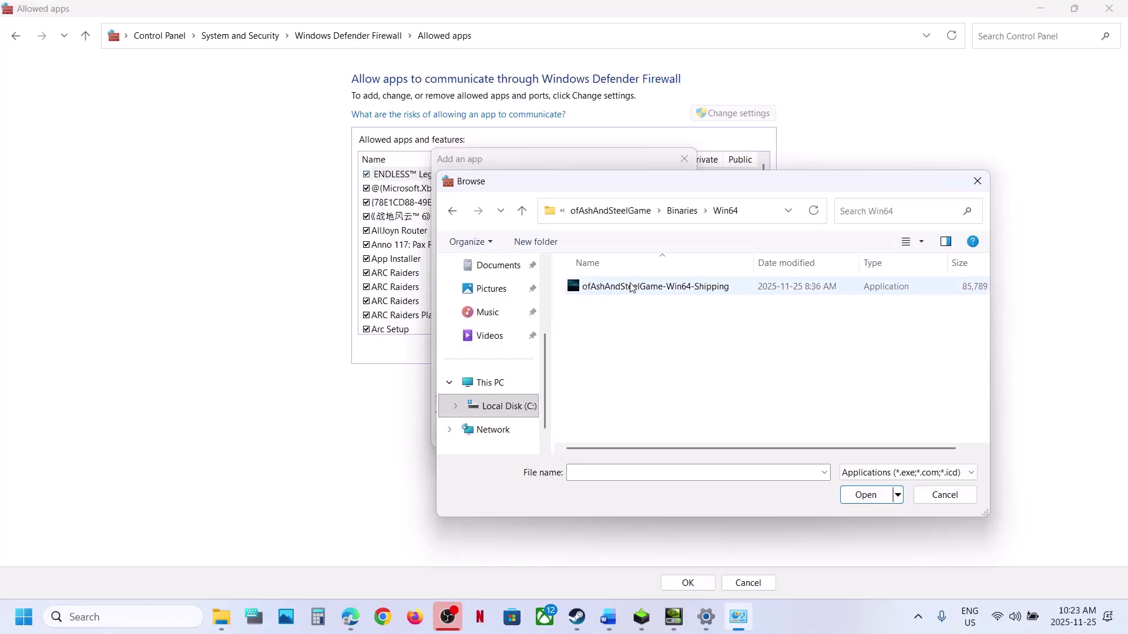
{"action": "left_click", "coordinate": [631, 287]}
{"action": "left_click", "coordinate": [883, 497]}
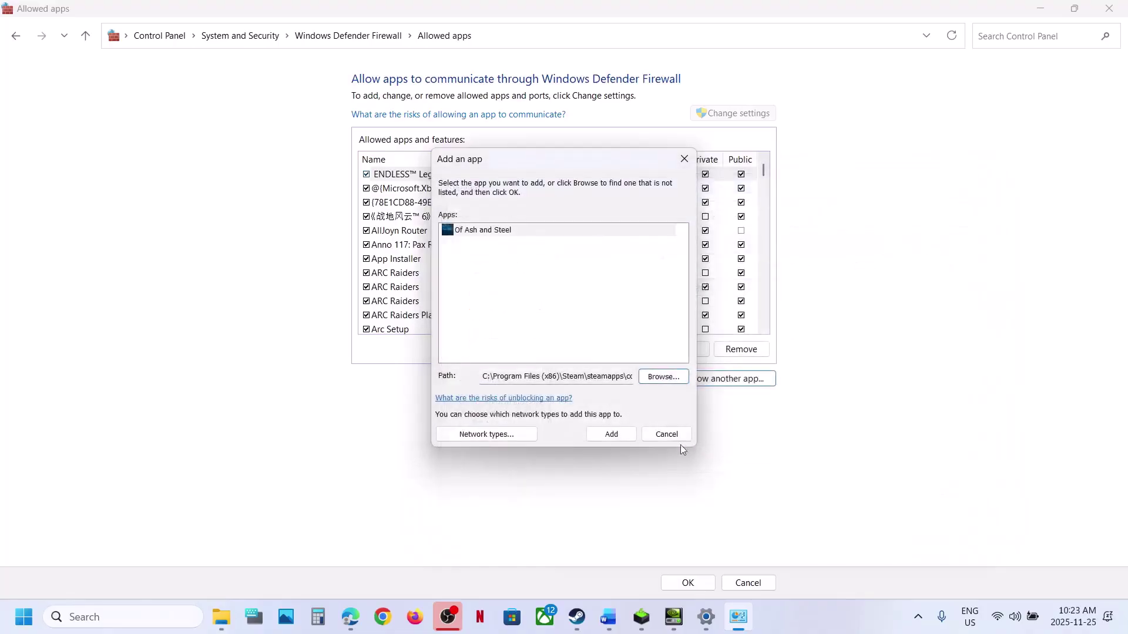
{"action": "left_click", "coordinate": [611, 435]}
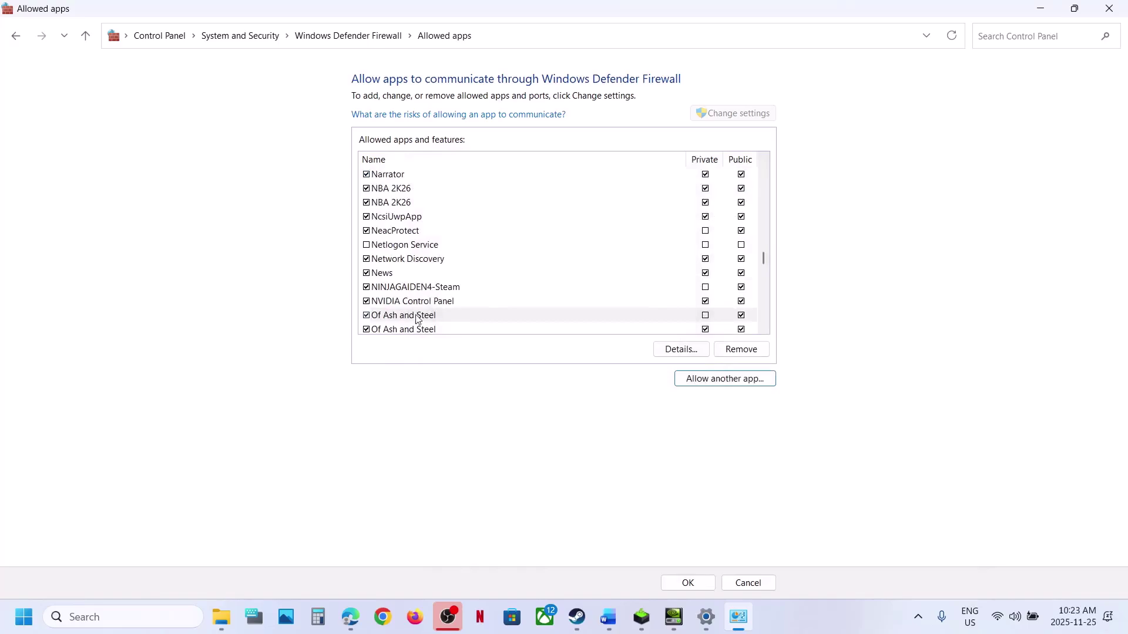
- Close the allowed apps, Settings and ofAshAndSteel folder windows, and read Step 5 in the Word instructions
{"action": "left_click", "coordinate": [1122, 7]}
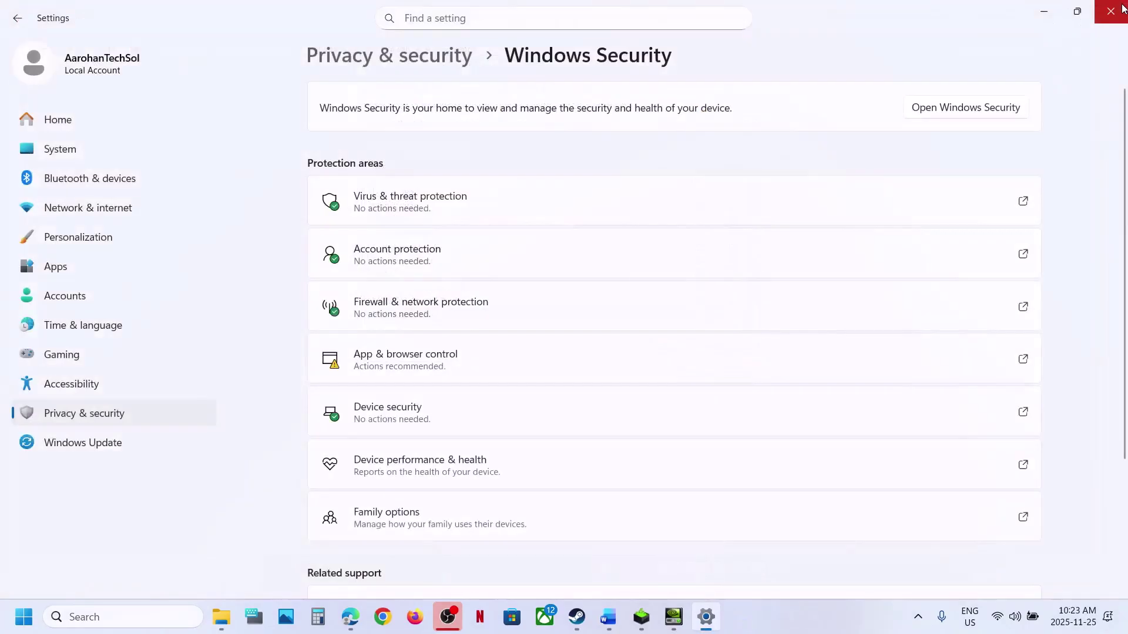
{"action": "left_click", "coordinate": [1121, 7]}
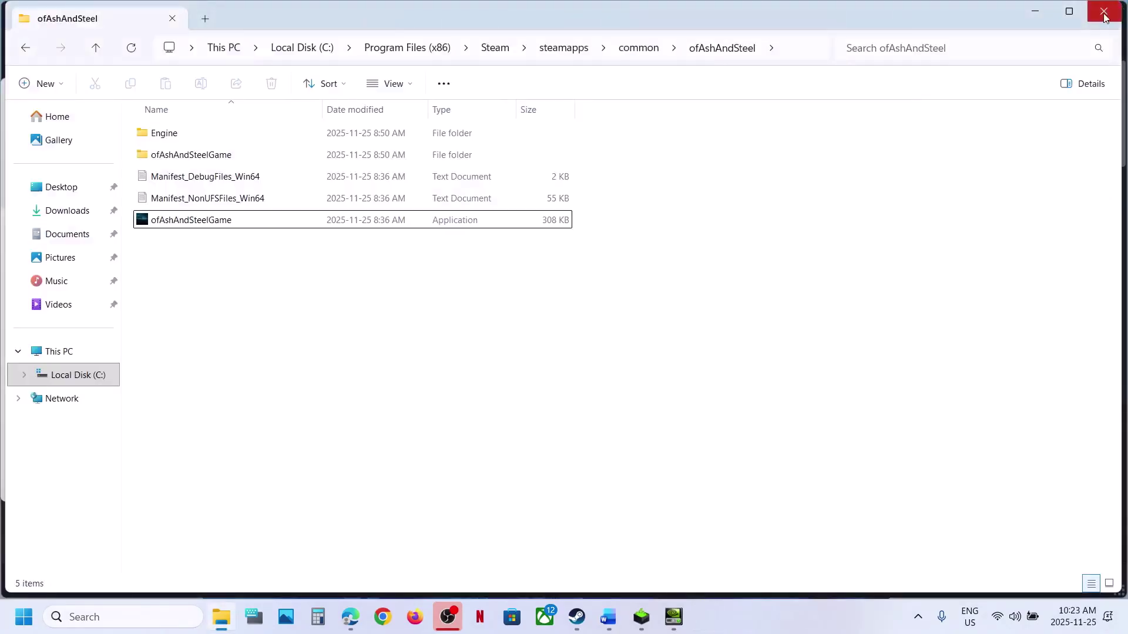
{"action": "left_click", "coordinate": [1105, 15]}
{"action": "scroll", "coordinate": [434, 420], "scroll_direction": "down", "scroll_amount": 3}
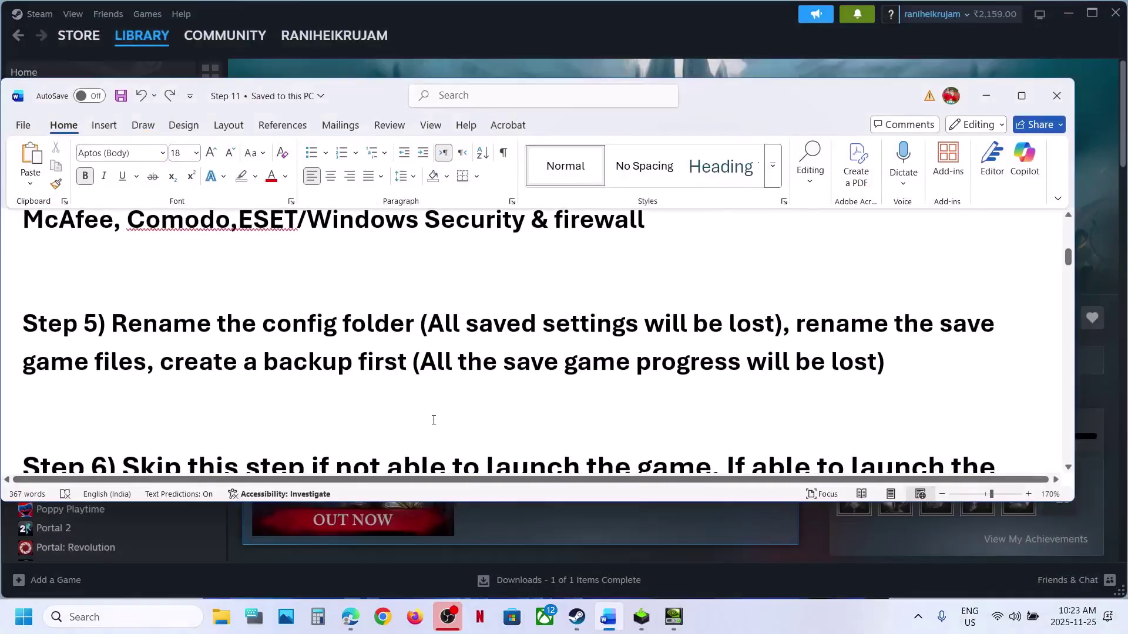
{"action": "left_click_drag", "start_coordinate": [119, 322], "coordinate": [775, 326]}
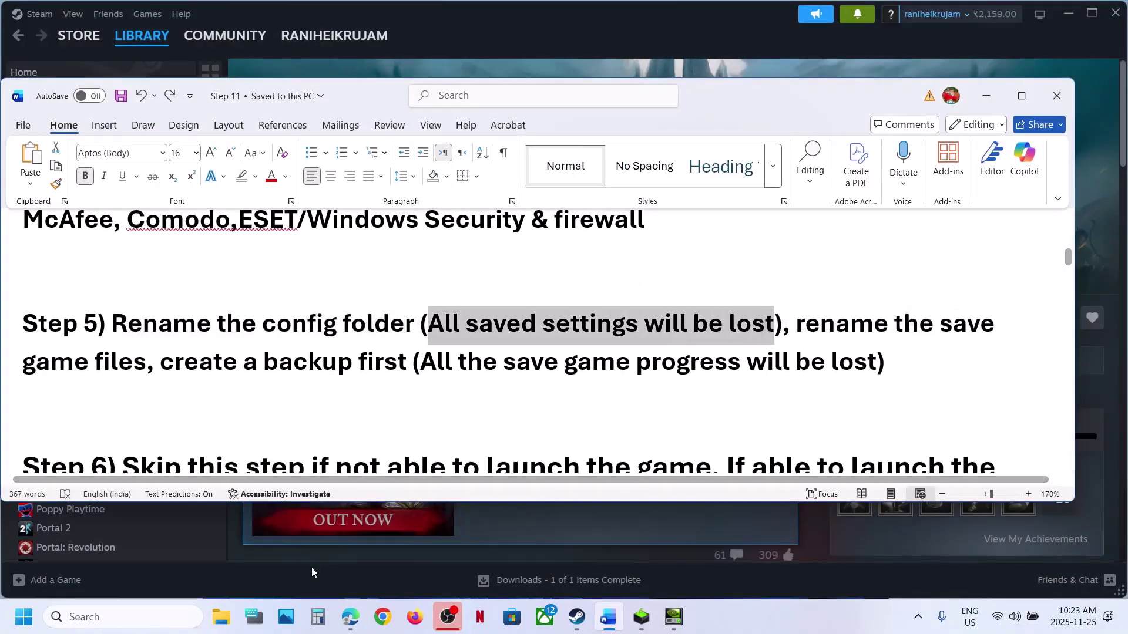
- Open the current user's profile folder under C:\Users in a new File Explorer window
{"action": "left_click", "coordinate": [226, 618]}
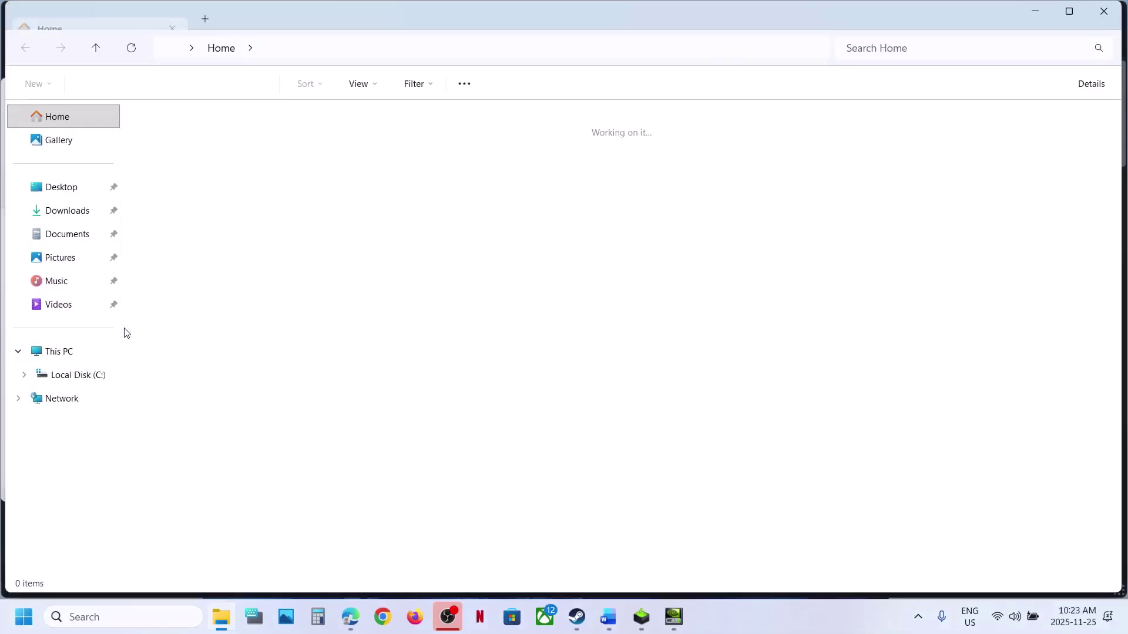
{"action": "left_click", "coordinate": [73, 350]}
{"action": "double_click", "coordinate": [206, 138]}
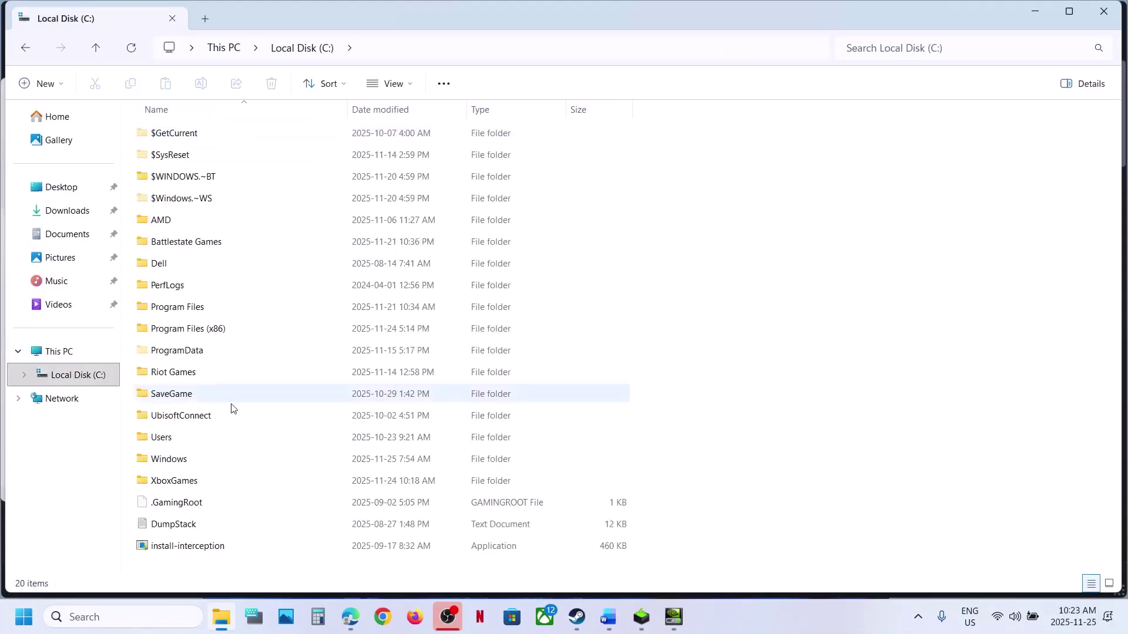
{"action": "double_click", "coordinate": [176, 446]}
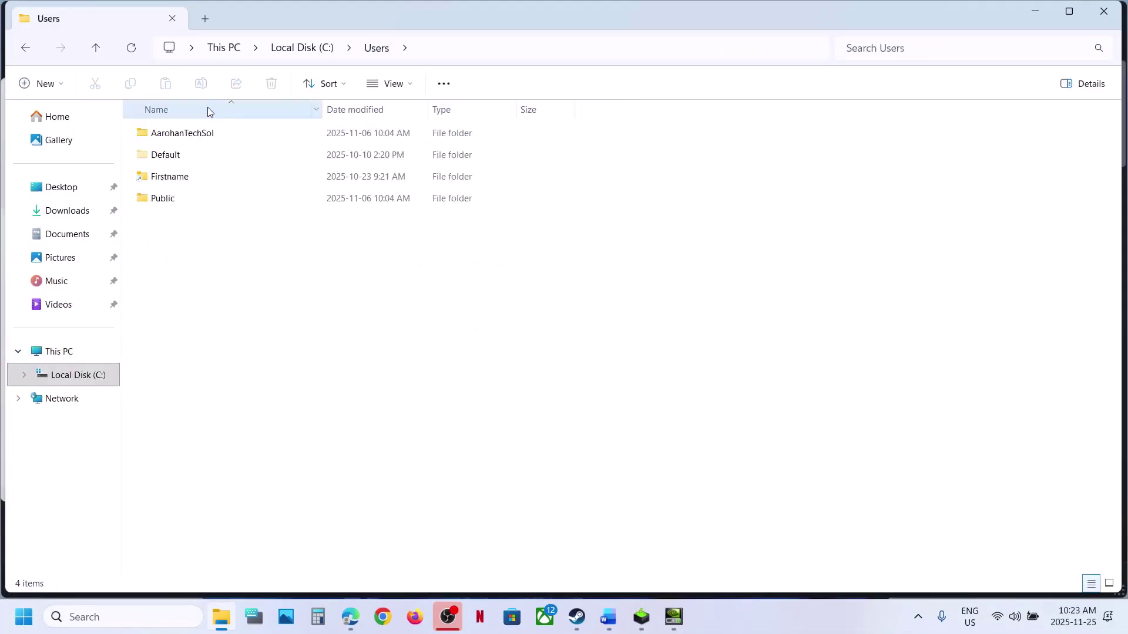
{"action": "double_click", "coordinate": [180, 133]}
- Check the Hidden items display option and open the profile's AppData\Local folder
{"action": "left_click", "coordinate": [187, 200]}
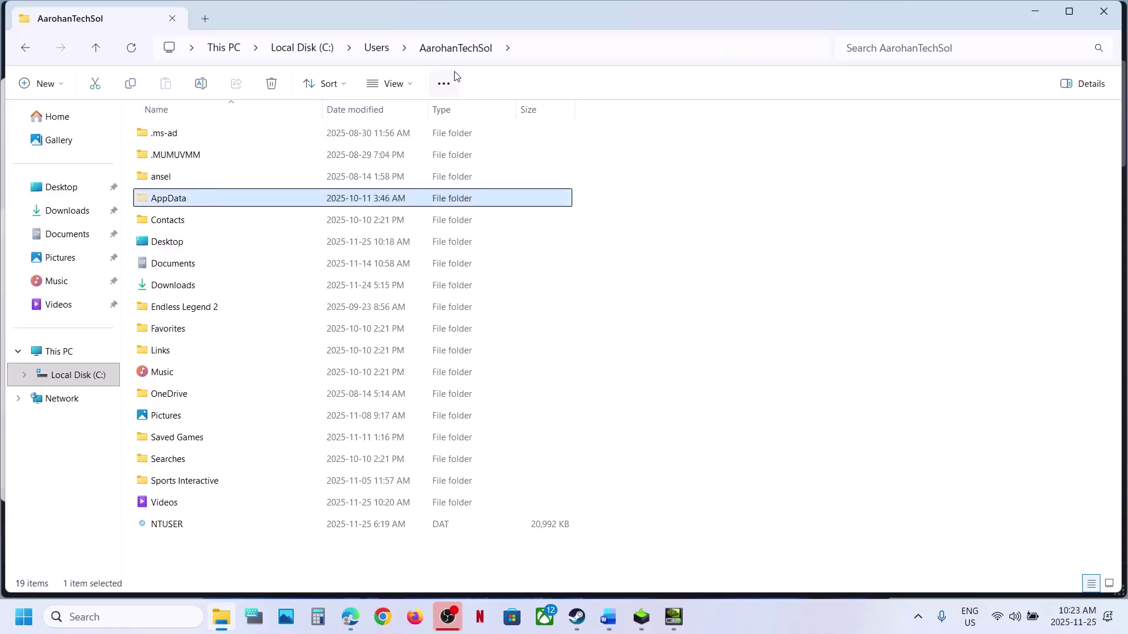
{"action": "left_click", "coordinate": [413, 88]}
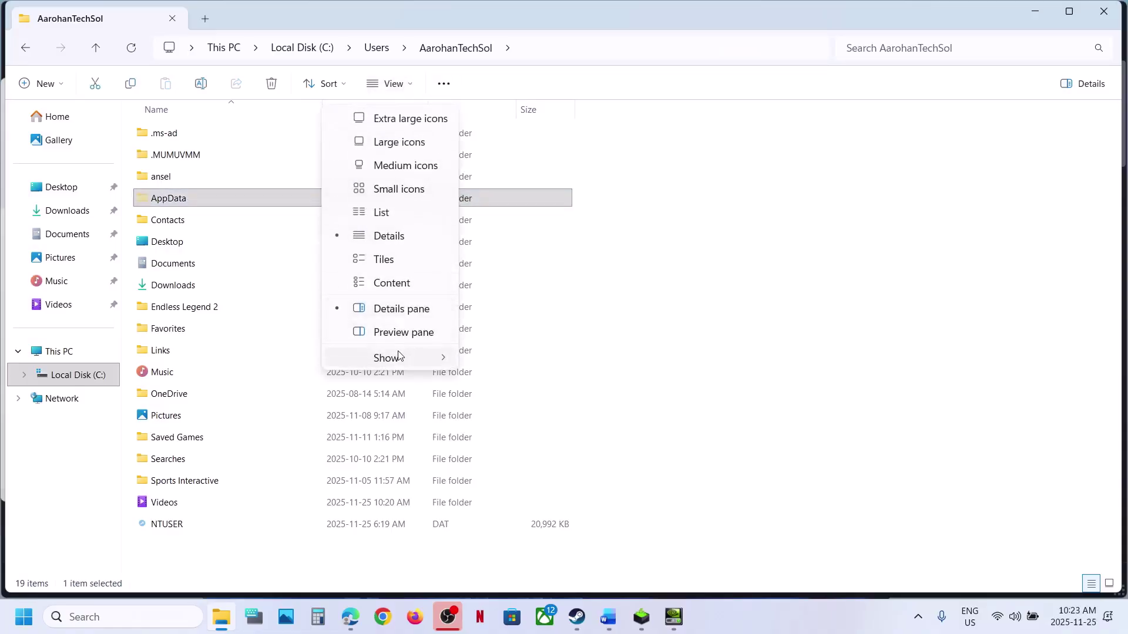
{"action": "mouse_move", "coordinate": [390, 357]}
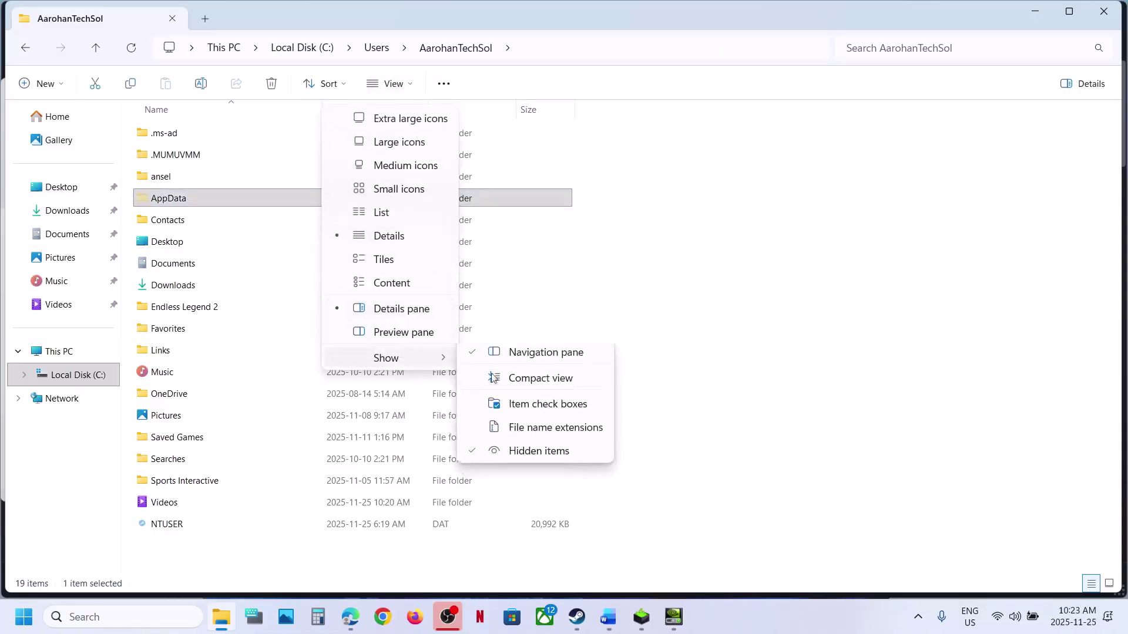
{"action": "double_click", "coordinate": [196, 201]}
{"action": "double_click", "coordinate": [167, 133]}
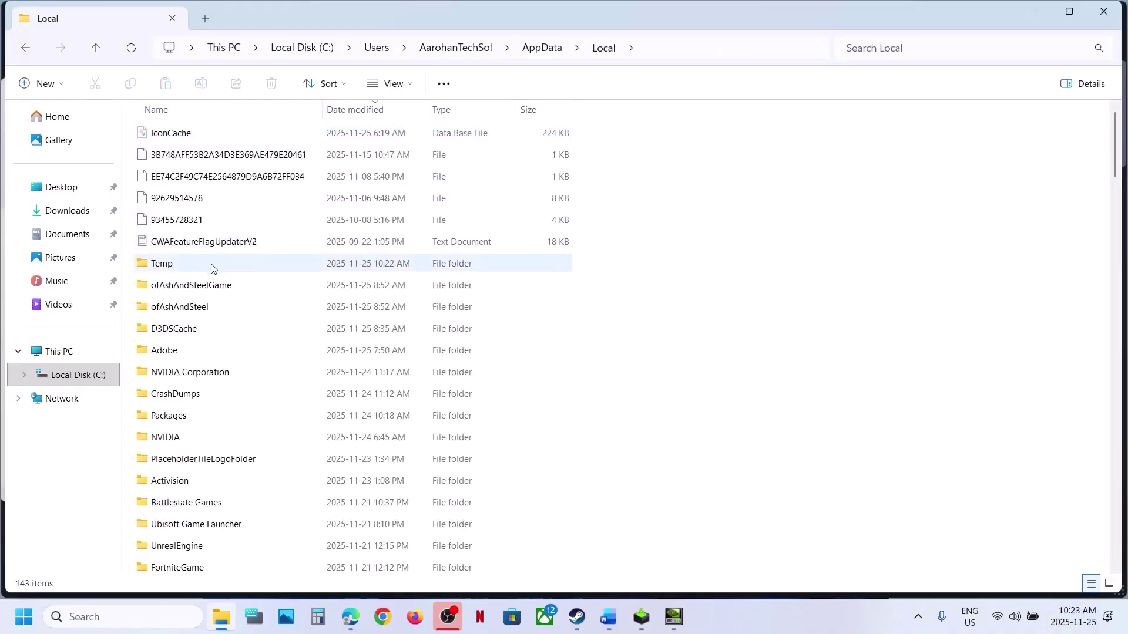
- Rename the Config folder inside ofAshAndSteelGame\Saved to Config.old
{"action": "double_click", "coordinate": [197, 306]}
{"action": "left_click", "coordinate": [101, 49]}
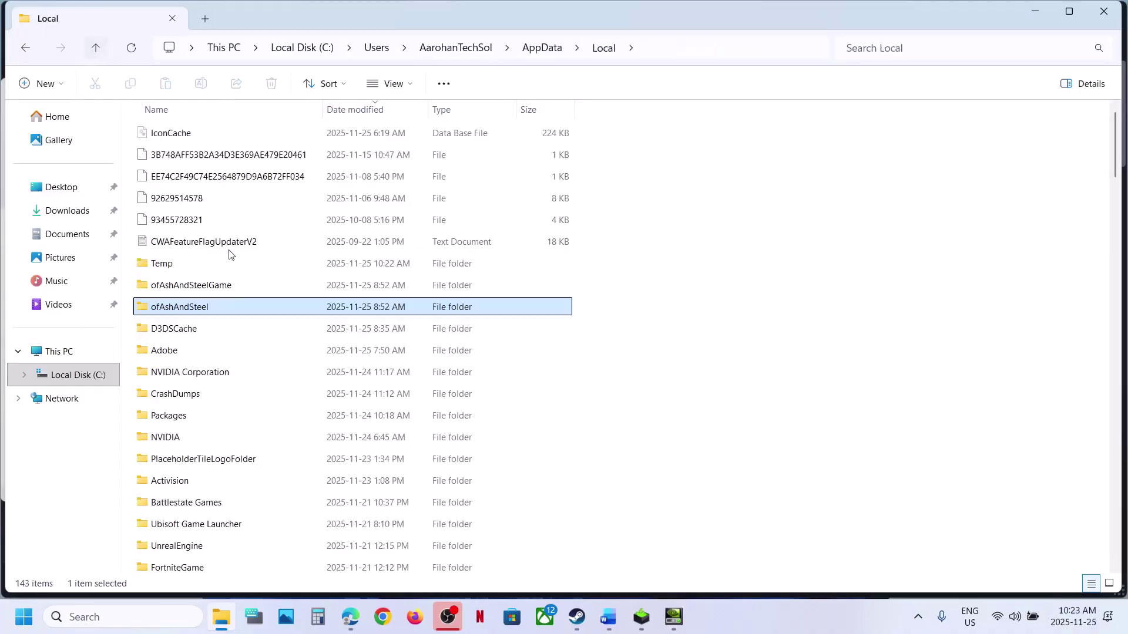
{"action": "left_click", "coordinate": [199, 292]}
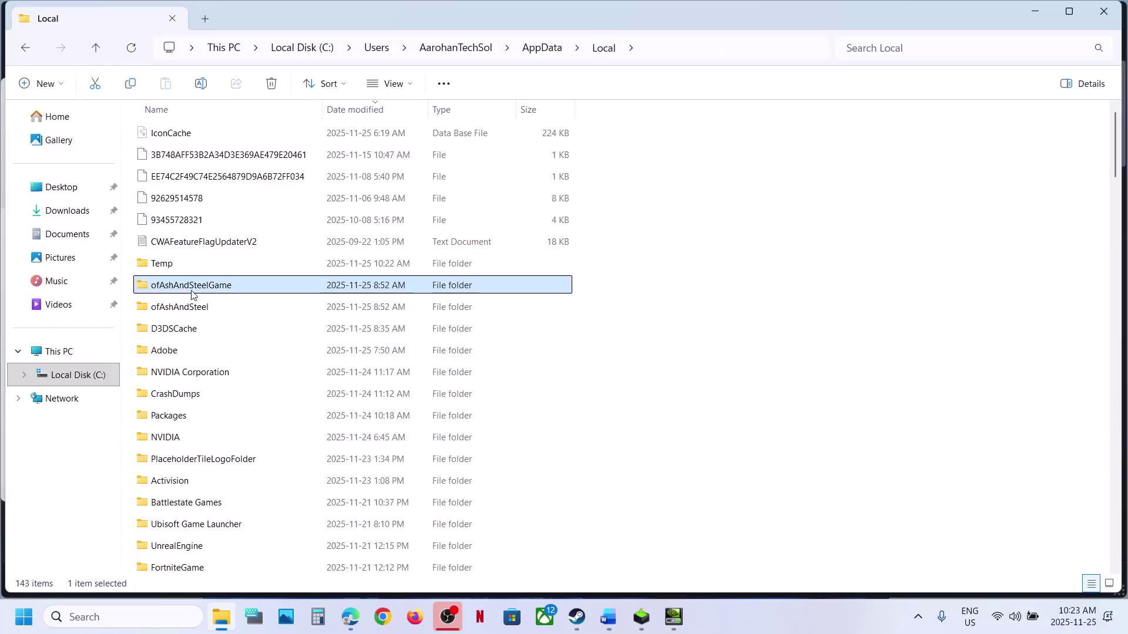
{"action": "double_click", "coordinate": [193, 290]}
{"action": "left_click", "coordinate": [170, 135]}
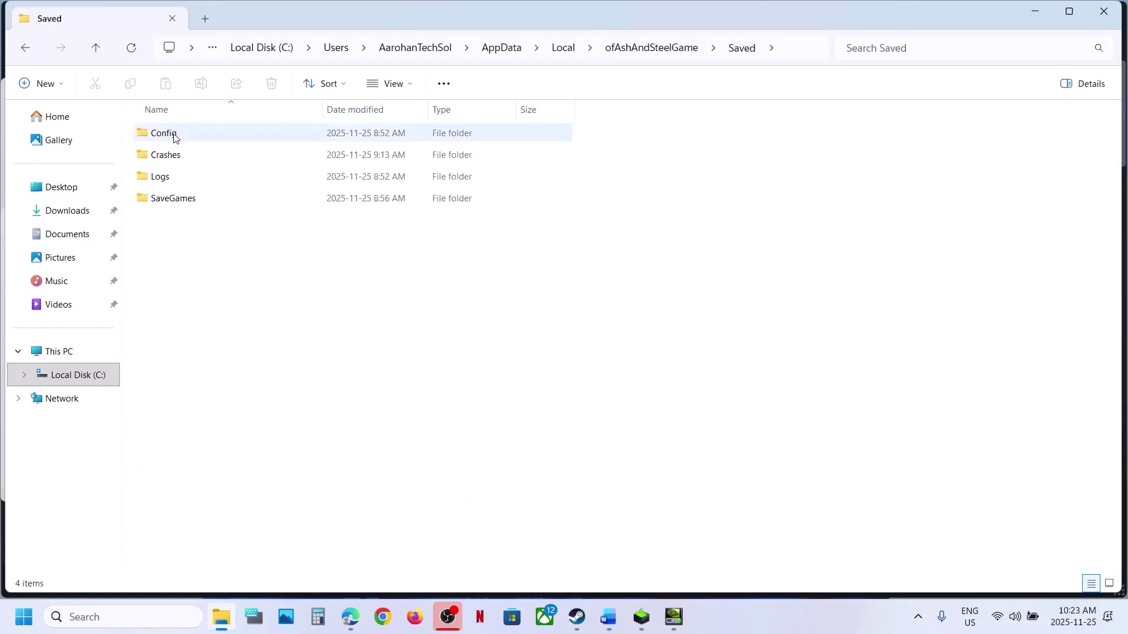
{"action": "left_click", "coordinate": [174, 138]}
{"action": "right_click", "coordinate": [174, 138]}
{"action": "left_click", "coordinate": [292, 151]}
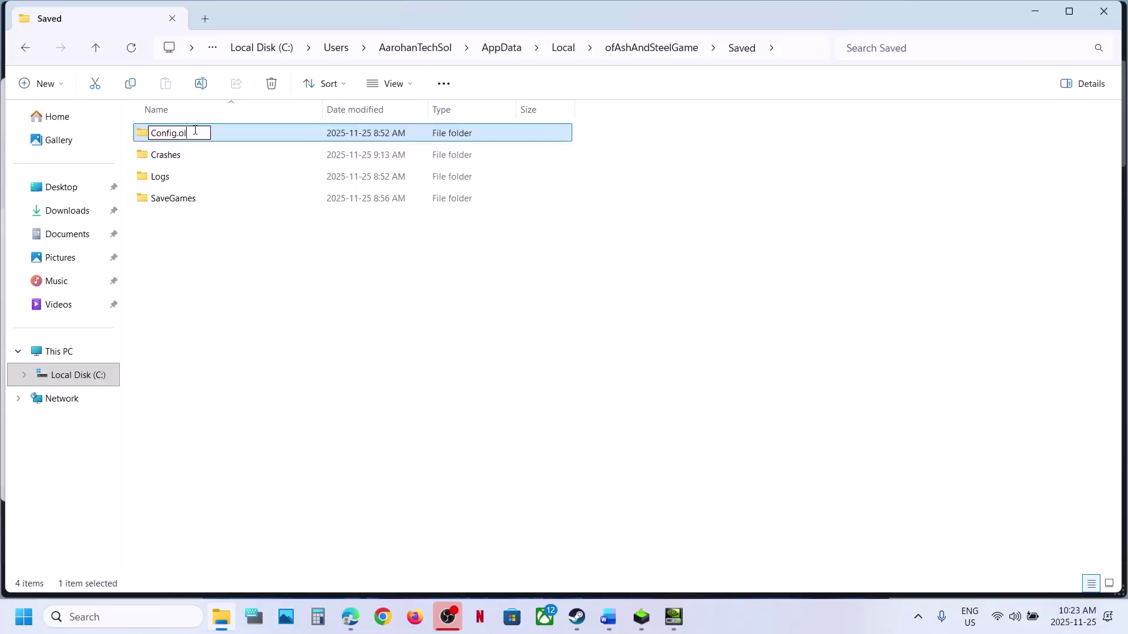
{"action": "left_click", "coordinate": [245, 320]}
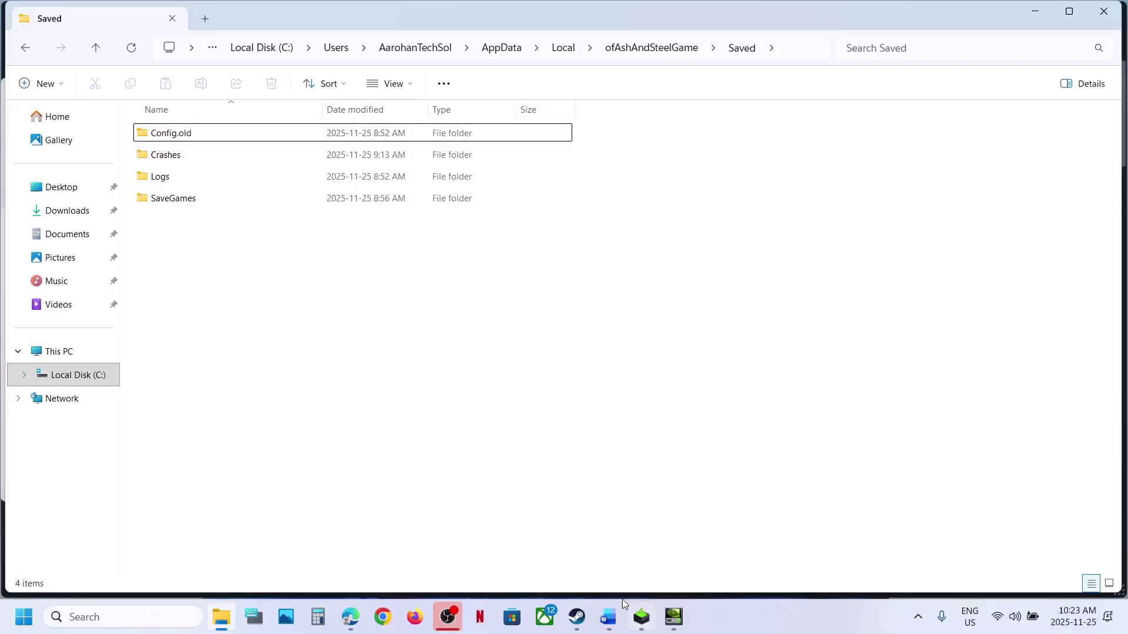
- Switch back to the Word instructions and review Step 5's part on backing up and renaming the save game files
{"action": "left_click", "coordinate": [579, 624]}
{"action": "left_click", "coordinate": [579, 625]}
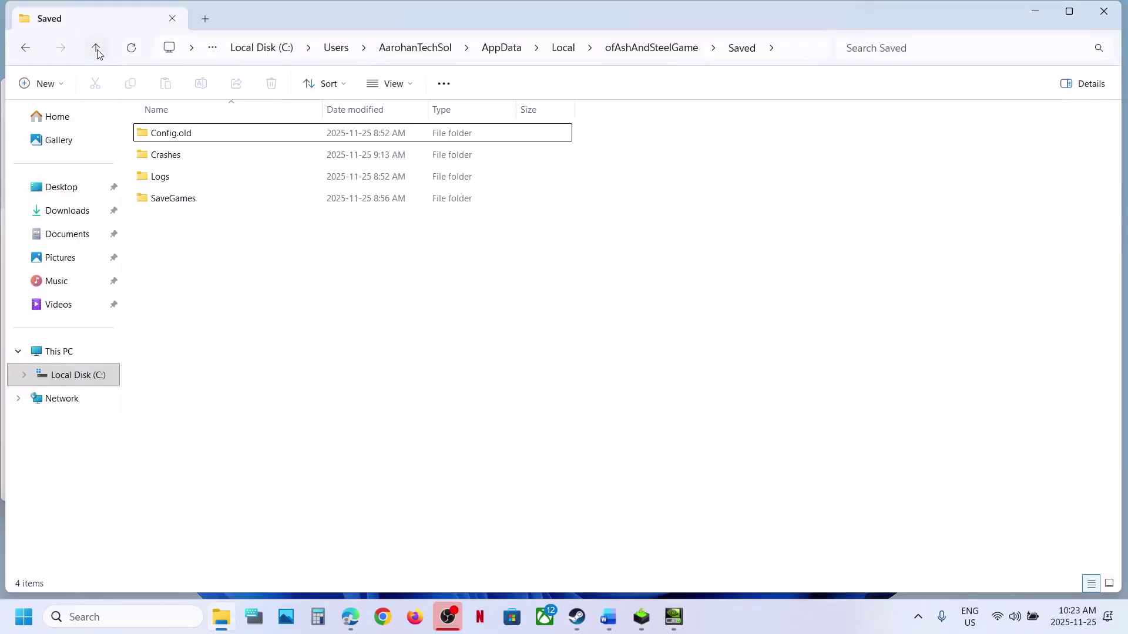
{"action": "left_click", "coordinate": [606, 627]}
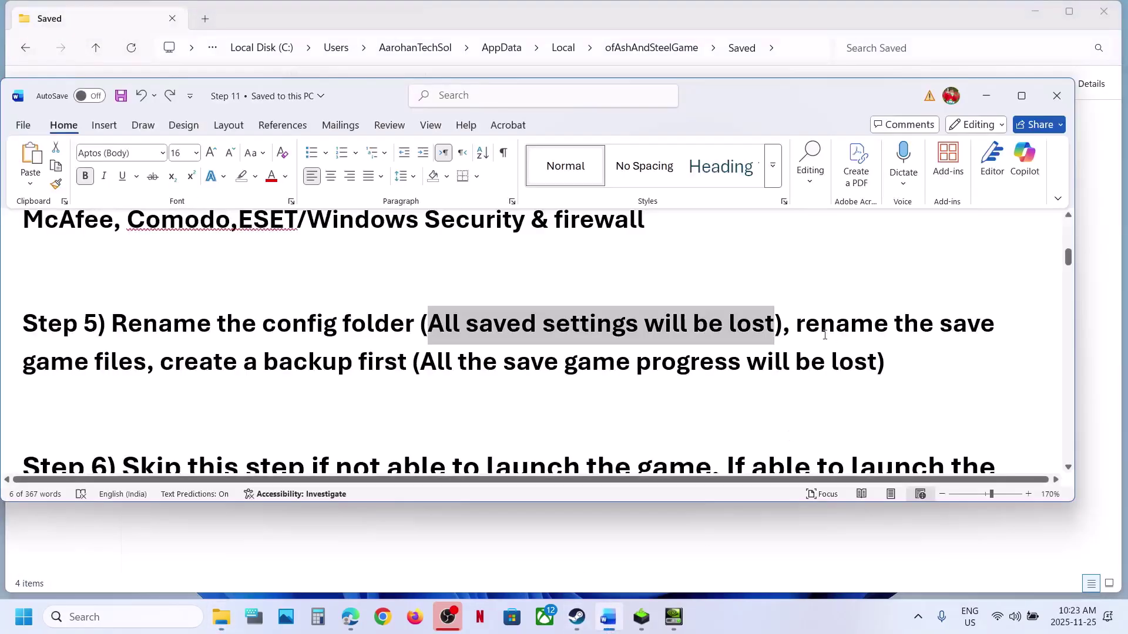
{"action": "left_click_drag", "start_coordinate": [804, 326], "coordinate": [877, 364]}
{"action": "left_click", "coordinate": [167, 373]}
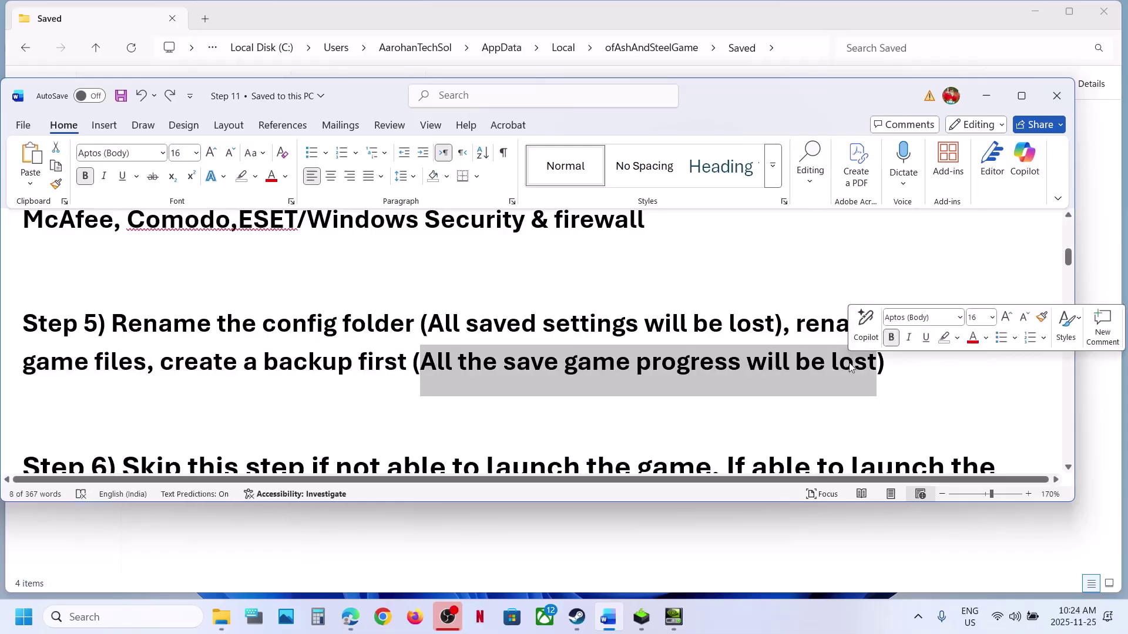
- Return from the Saved folder to AppData\Local in File Explorer and show the folder's full path
{"action": "left_click", "coordinate": [203, 518]}
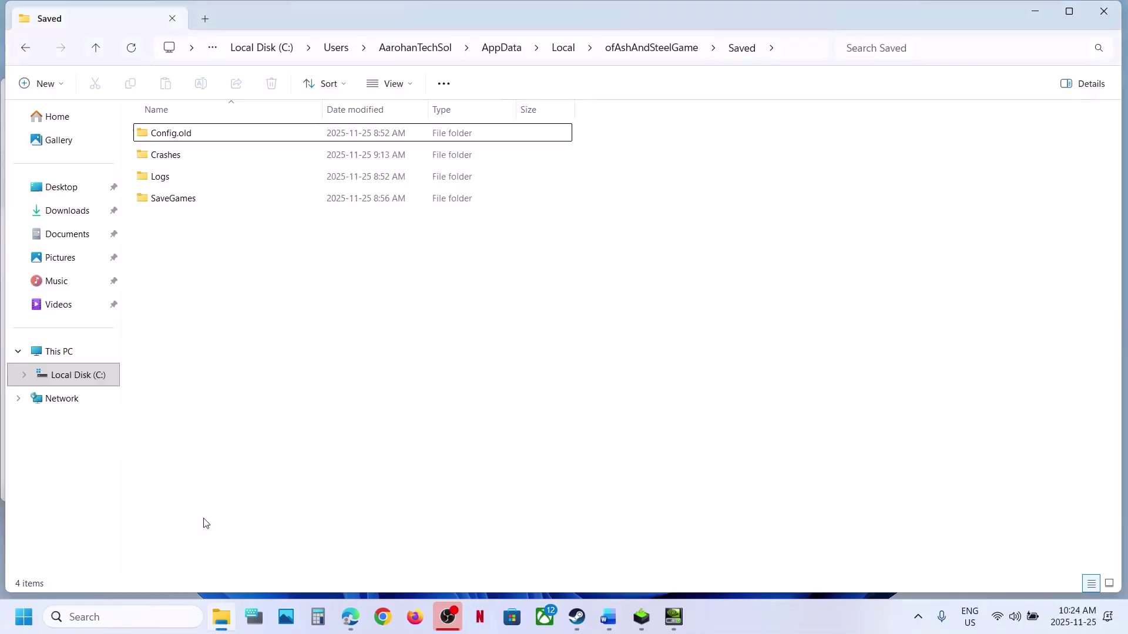
{"action": "left_click", "coordinate": [98, 48]}
{"action": "left_click", "coordinate": [97, 48]}
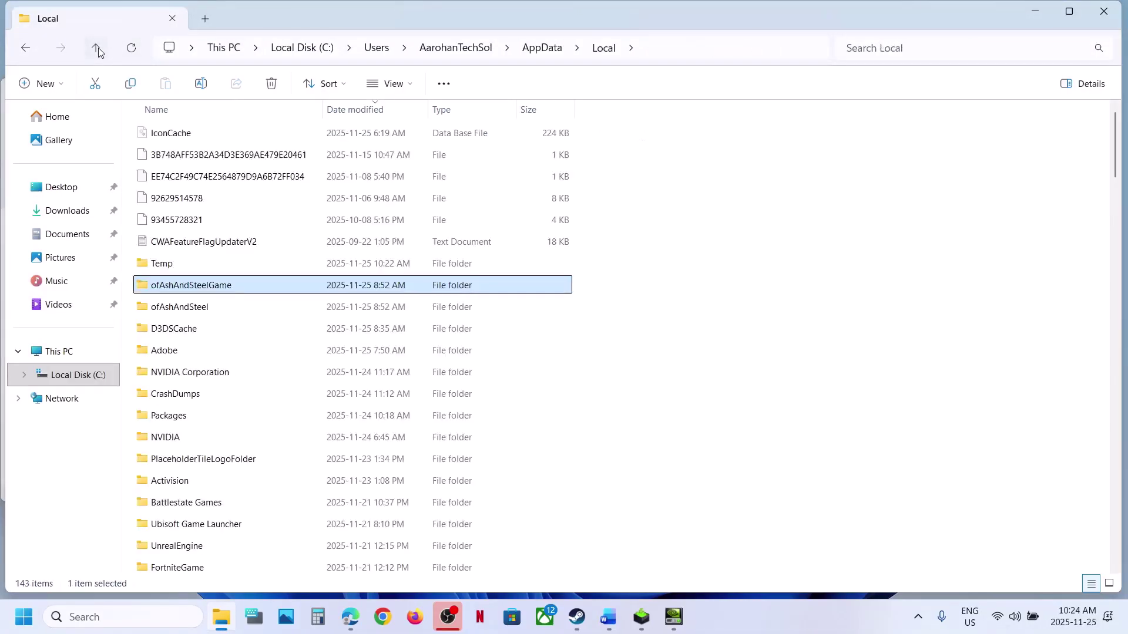
{"action": "left_click", "coordinate": [655, 56]}
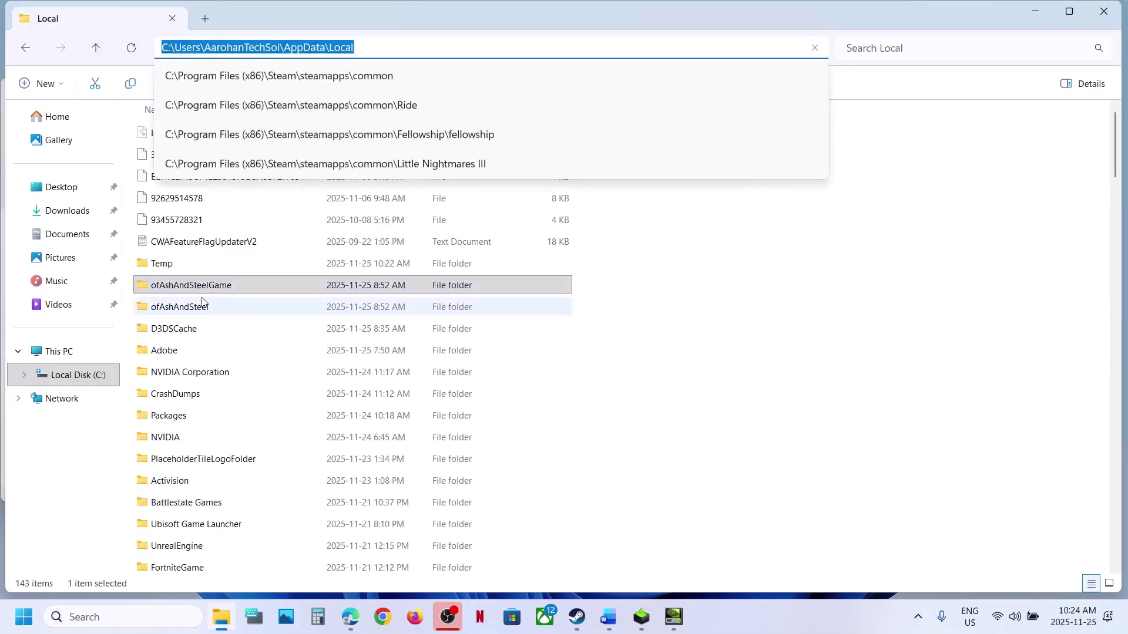
{"action": "left_click", "coordinate": [184, 288]}
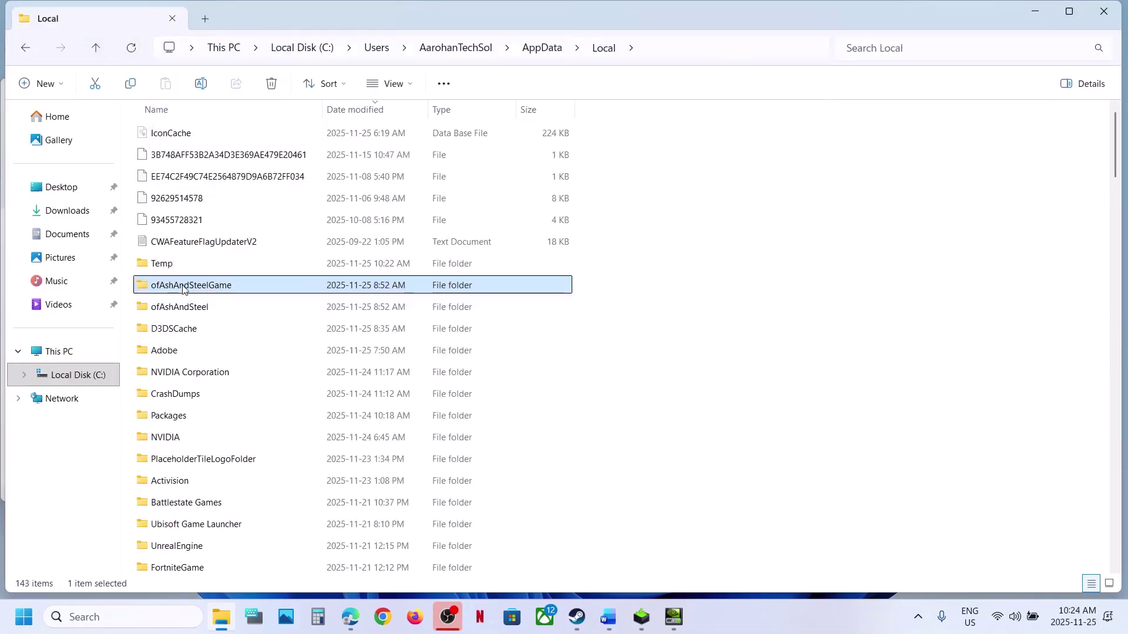
{"action": "right_click", "coordinate": [215, 288]}
{"action": "left_click", "coordinate": [334, 154]}
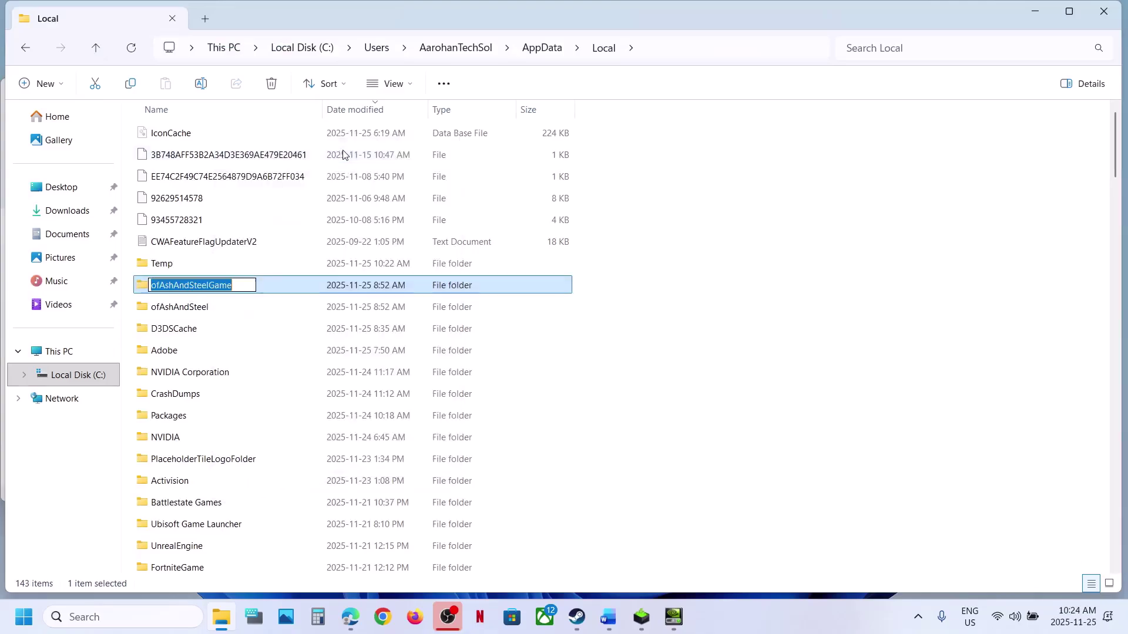
{"action": "left_click", "coordinate": [248, 287]}
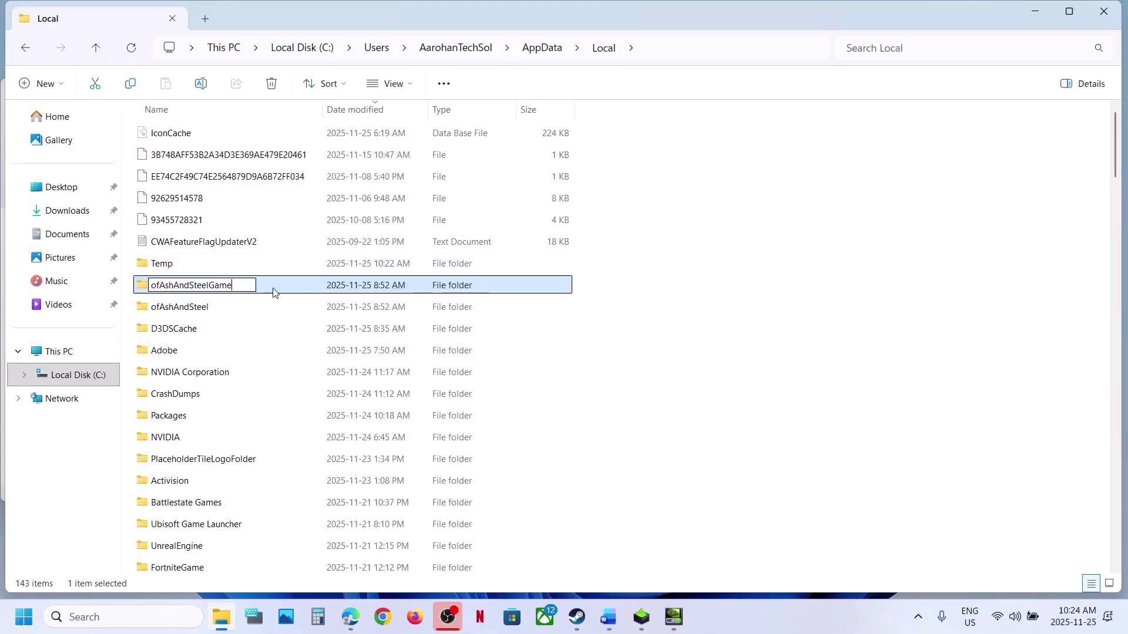
- Back up the ofAshAndSteelGame folder by copying it to the desktop, and move the copy near the desktop's centre
{"action": "right_click", "coordinate": [274, 292]}
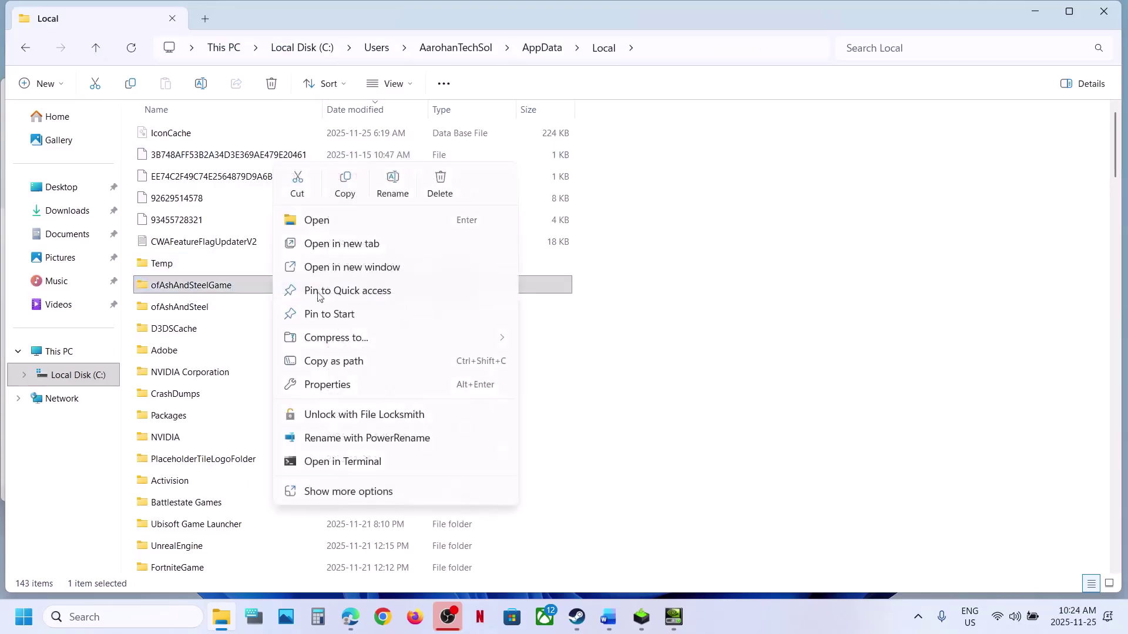
{"action": "left_click", "coordinate": [355, 191]}
{"action": "key", "text": "super+d"}
{"action": "key", "text": "ctrl+v"}
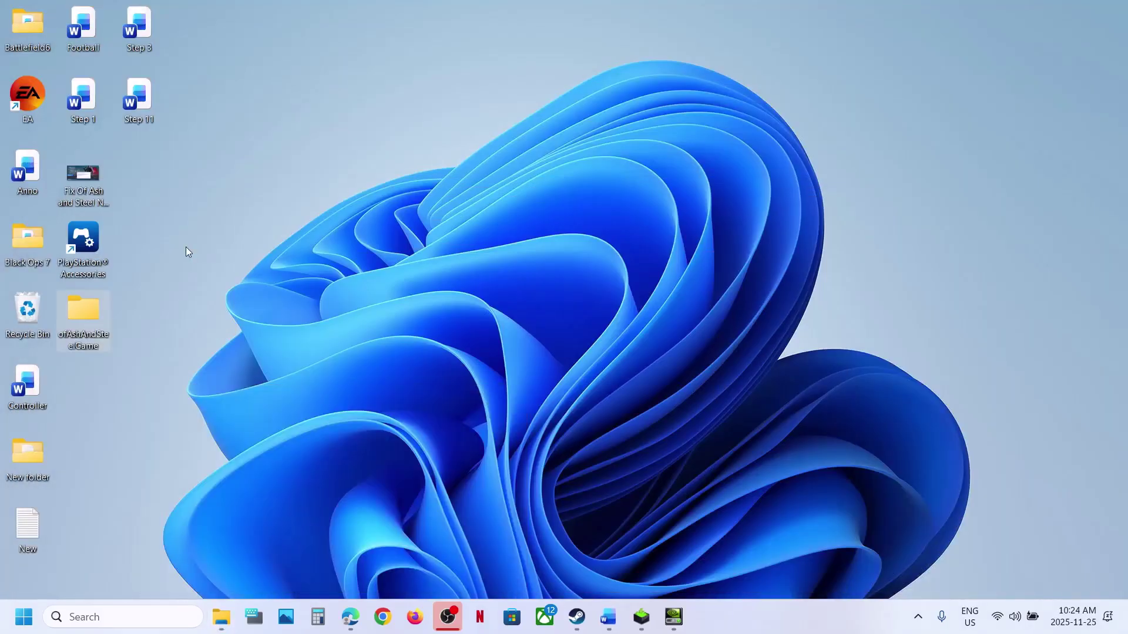
{"action": "left_click_drag", "start_coordinate": [95, 314], "coordinate": [596, 317]}
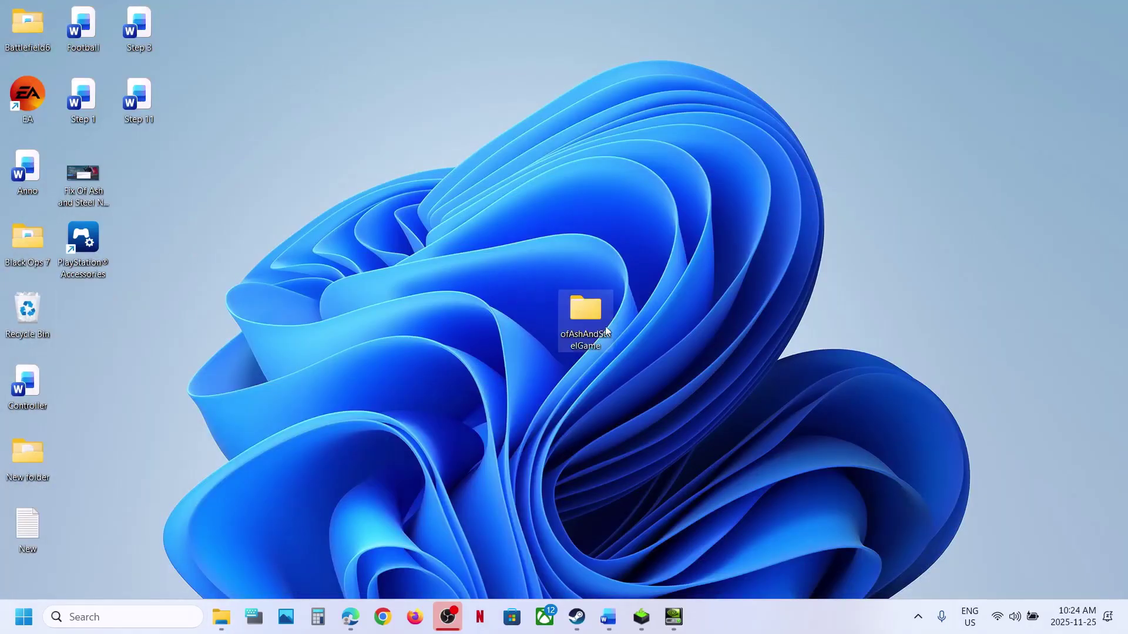
- Rename the original ofAshAndSteelGame folder in AppData\Local to ofAshAndSteelGame.old
{"action": "left_click", "coordinate": [223, 628]}
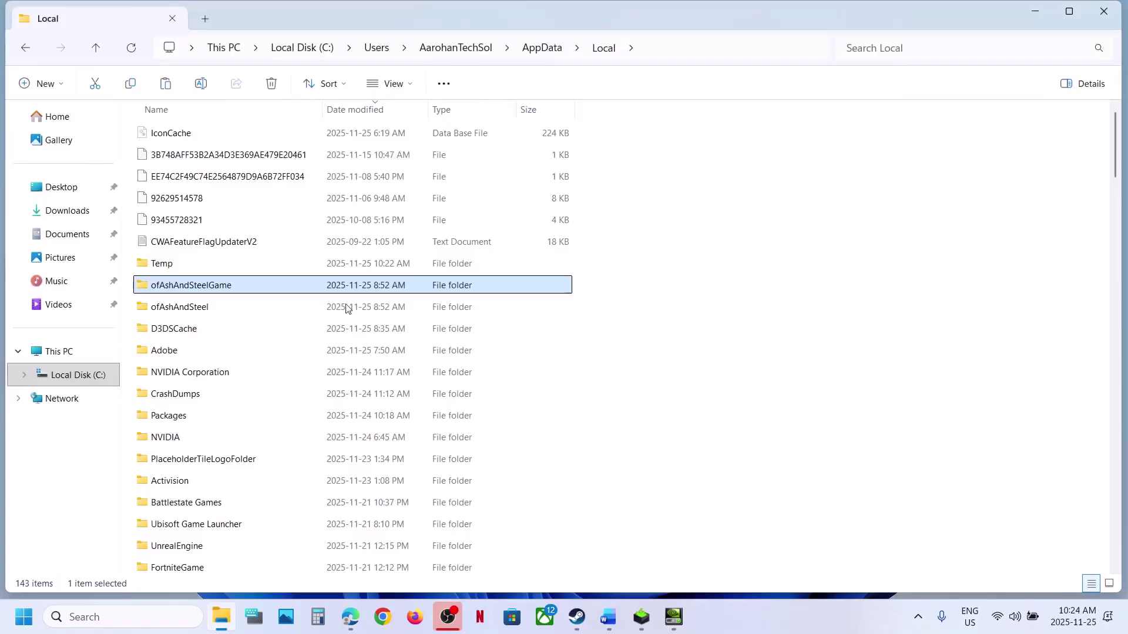
{"action": "right_click", "coordinate": [206, 285]}
{"action": "left_click", "coordinate": [370, 154]}
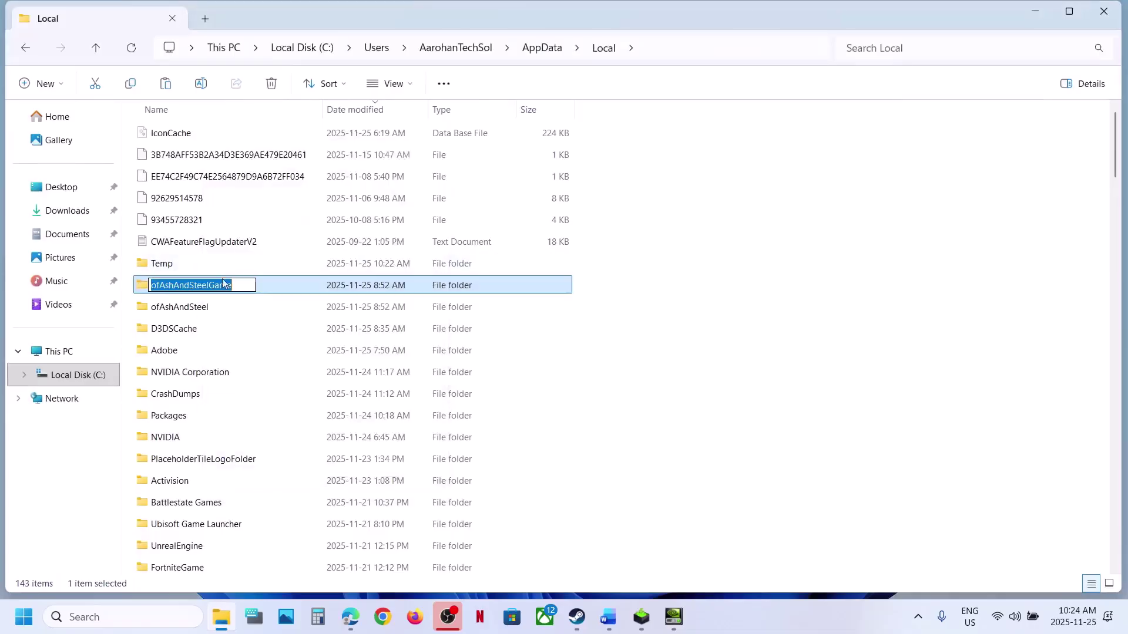
{"action": "left_click", "coordinate": [246, 288]}
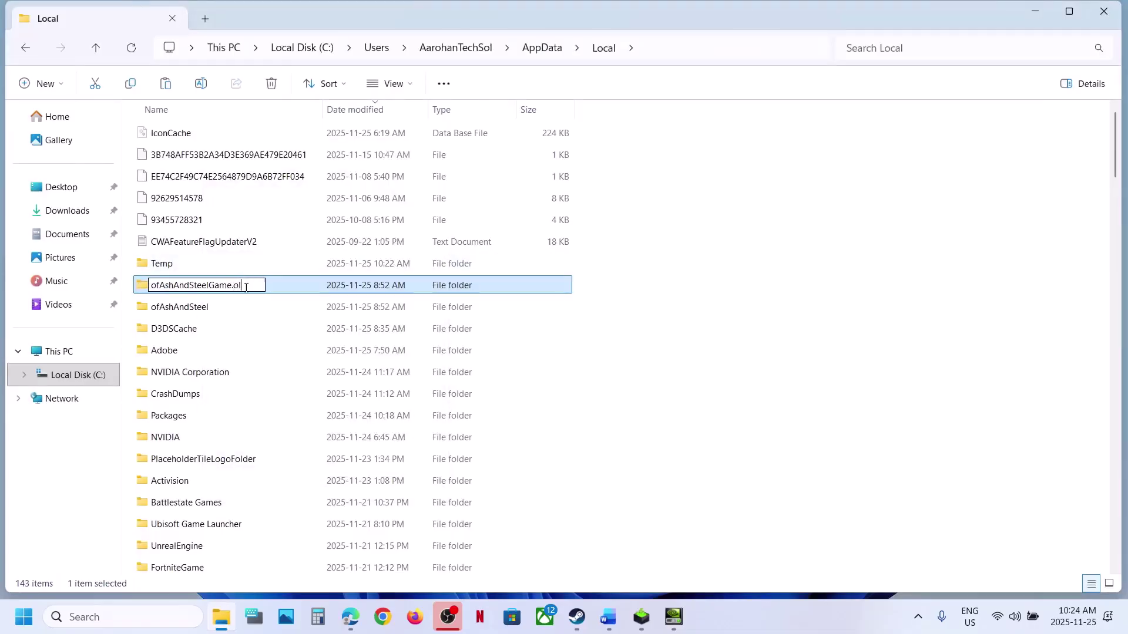
{"action": "left_click", "coordinate": [891, 361]}
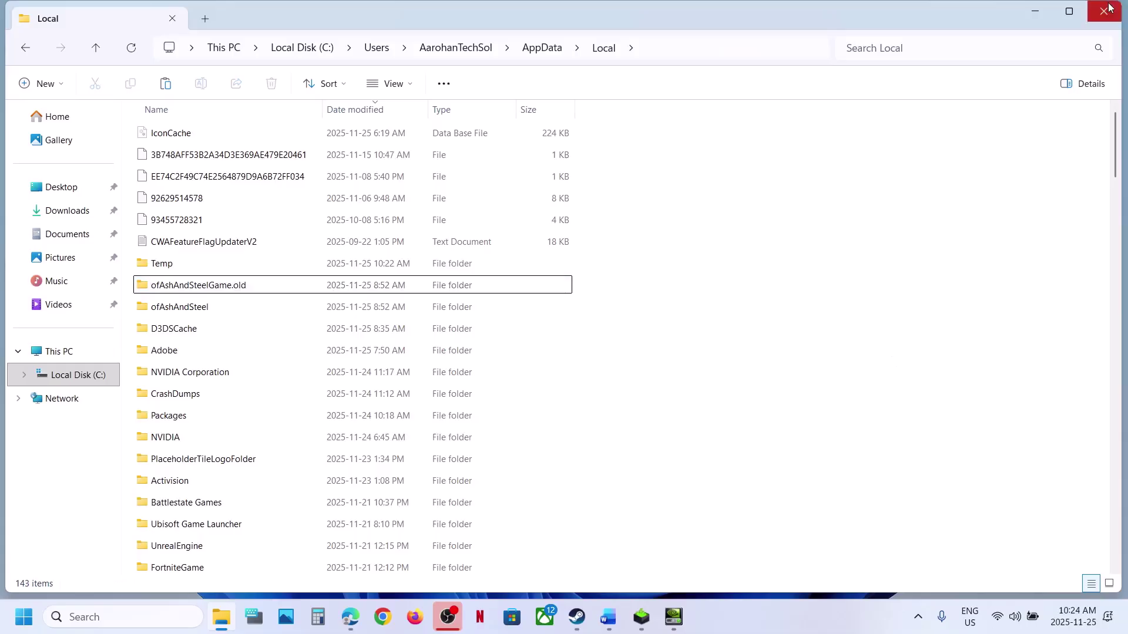
- Switch to the Word instructions and read Step 6 about Alt+Tab, windowed mode and lower video settings
{"action": "left_click", "coordinate": [577, 617]}
{"action": "left_click", "coordinate": [608, 617]}
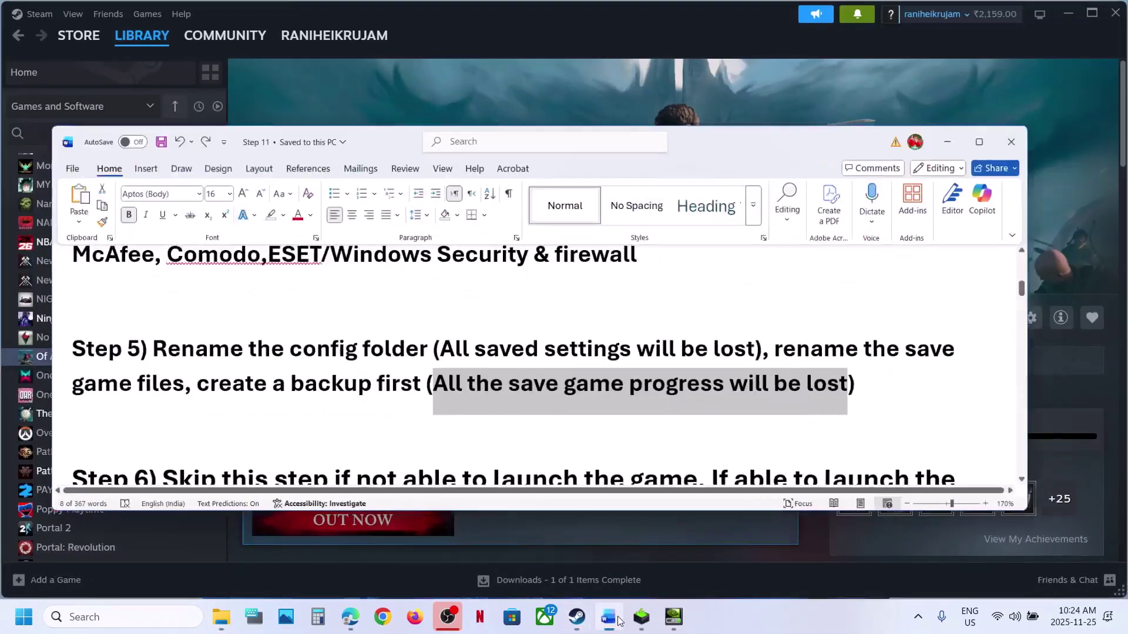
{"action": "scroll", "coordinate": [525, 385], "scroll_direction": "down", "scroll_amount": 3}
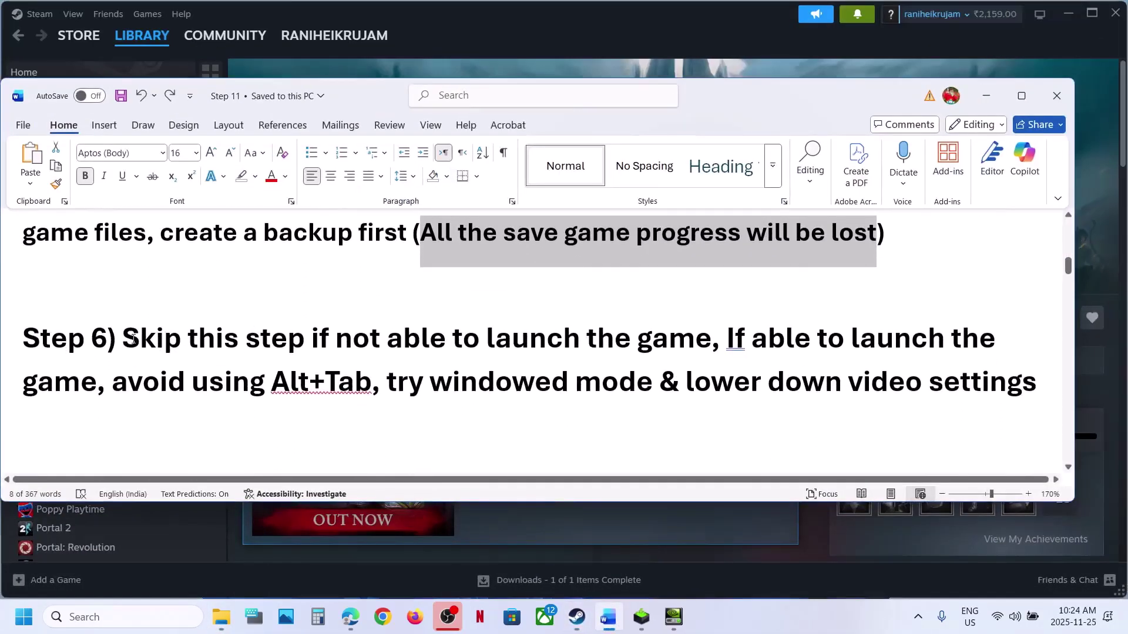
{"action": "left_click_drag", "start_coordinate": [134, 340], "coordinate": [899, 376]}
{"action": "left_click", "coordinate": [326, 385]}
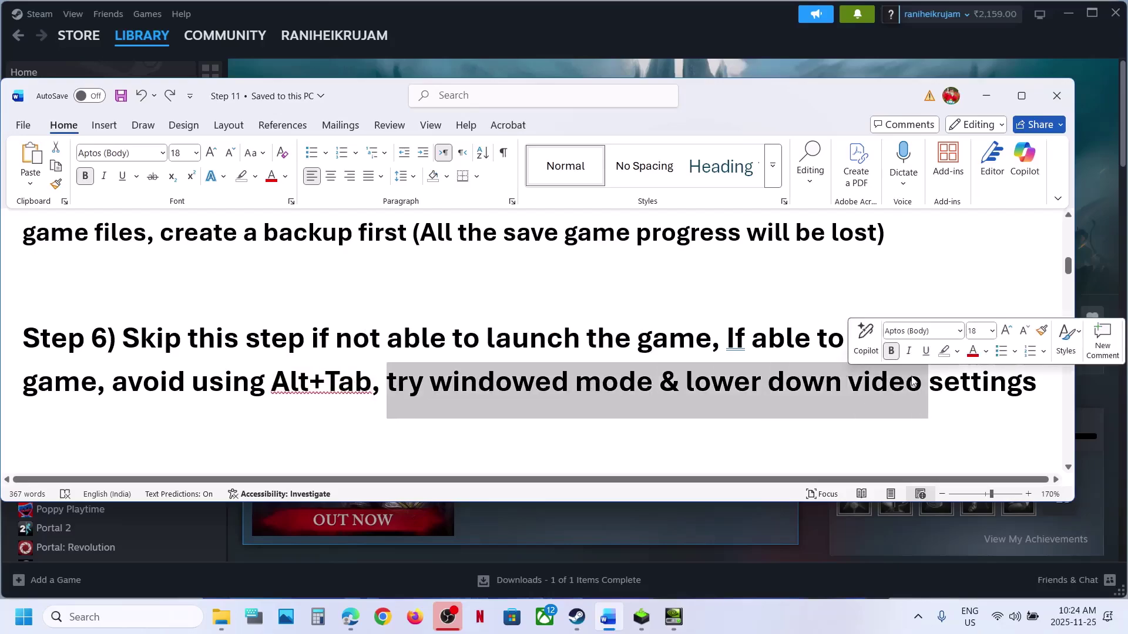
- Switch to the running Of Ash and Steel game, bring up its pause menu and open the settings
{"action": "left_click", "coordinate": [627, 62]}
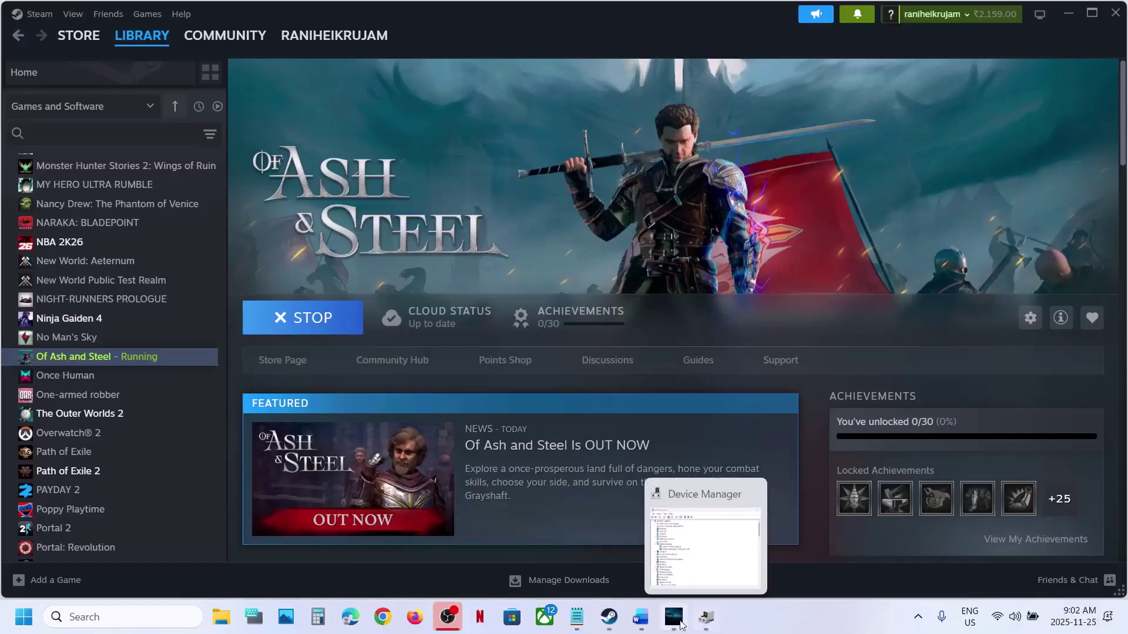
{"action": "left_click", "coordinate": [679, 623]}
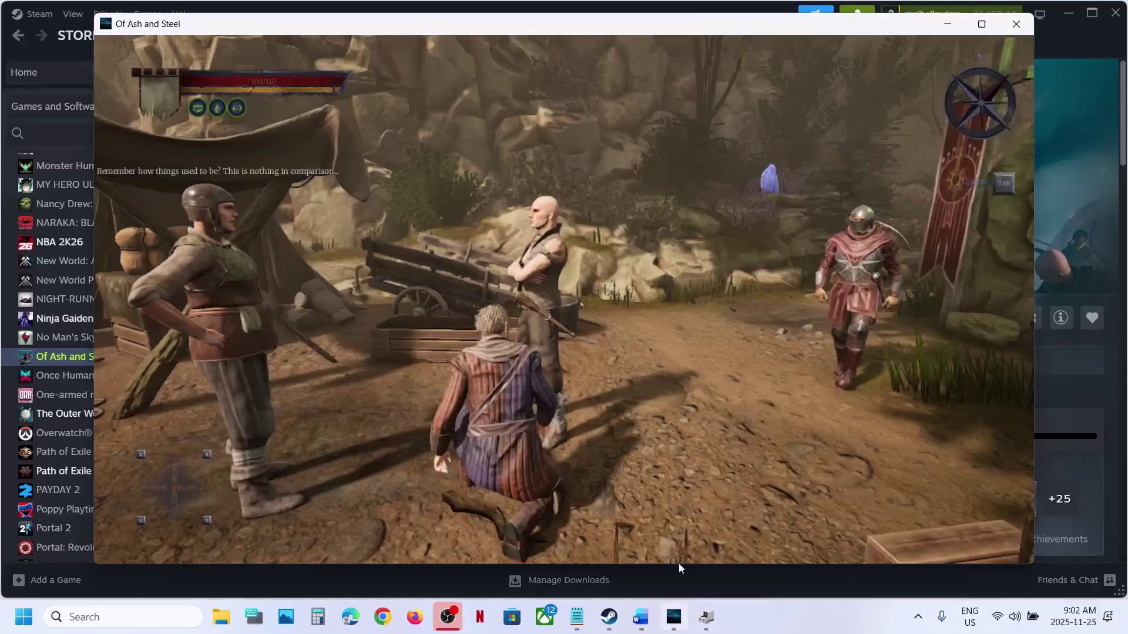
{"action": "key", "text": "Escape"}
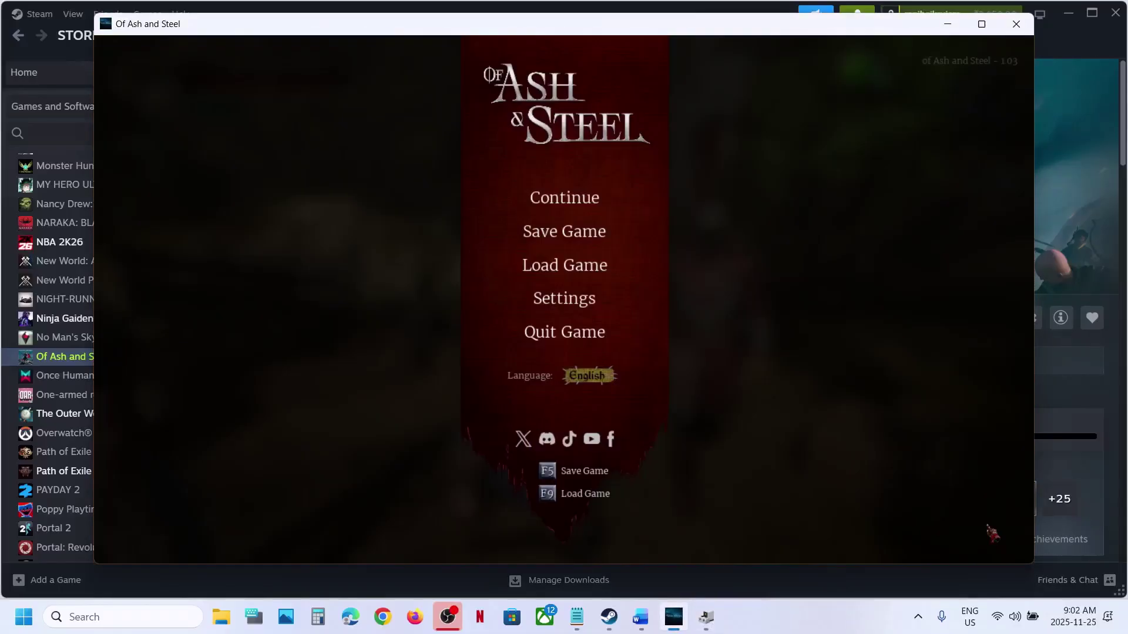
{"action": "left_click", "coordinate": [594, 303]}
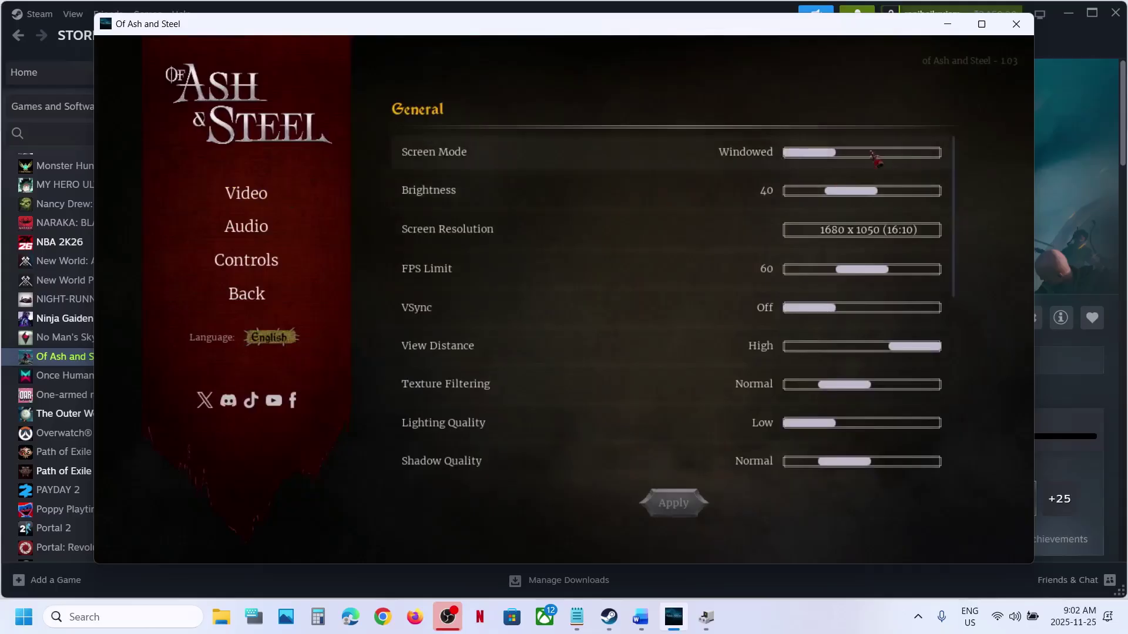
- Try the Borderless screen mode, return it to Windowed, and choose the 1680 x 1050 (16:10) screen resolution
{"action": "left_click", "coordinate": [874, 156]}
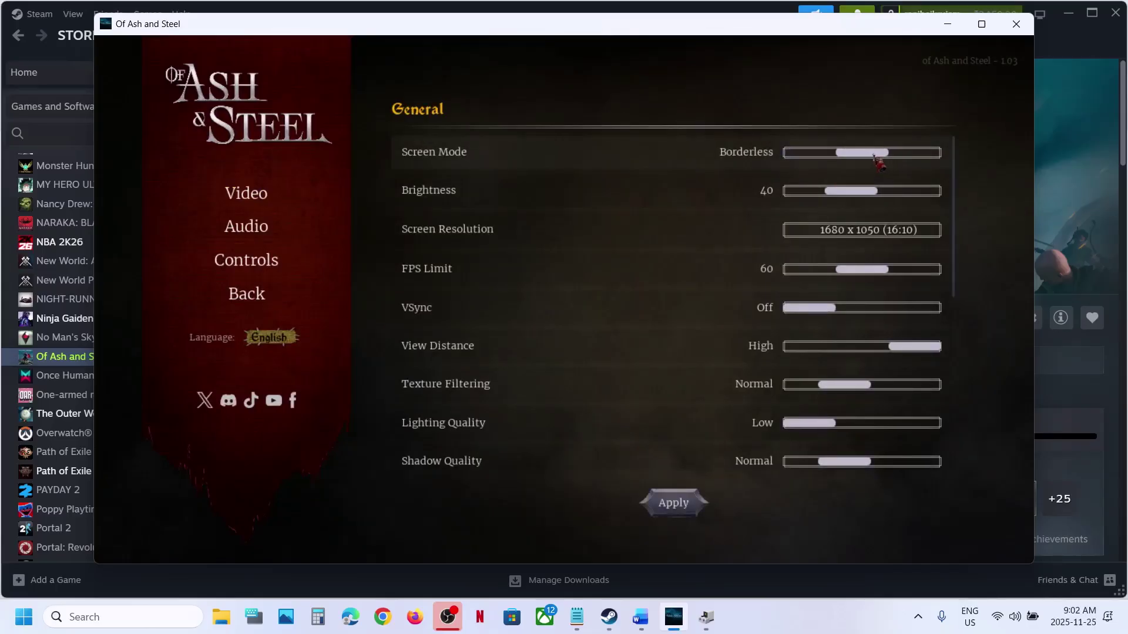
{"action": "left_click", "coordinate": [807, 154]}
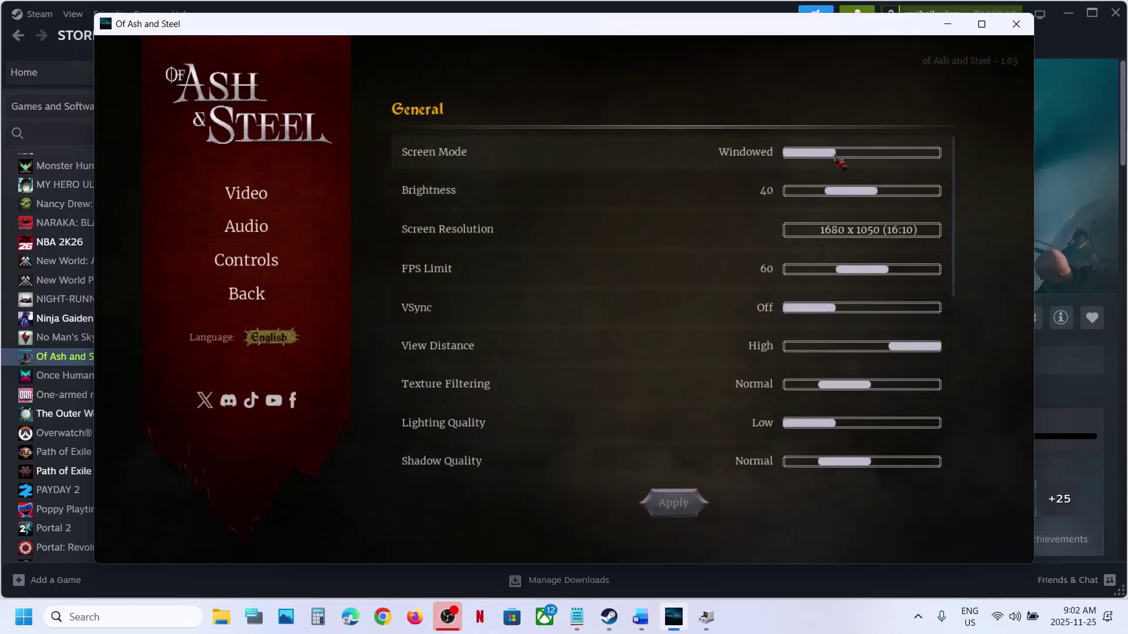
{"action": "left_click", "coordinate": [854, 232]}
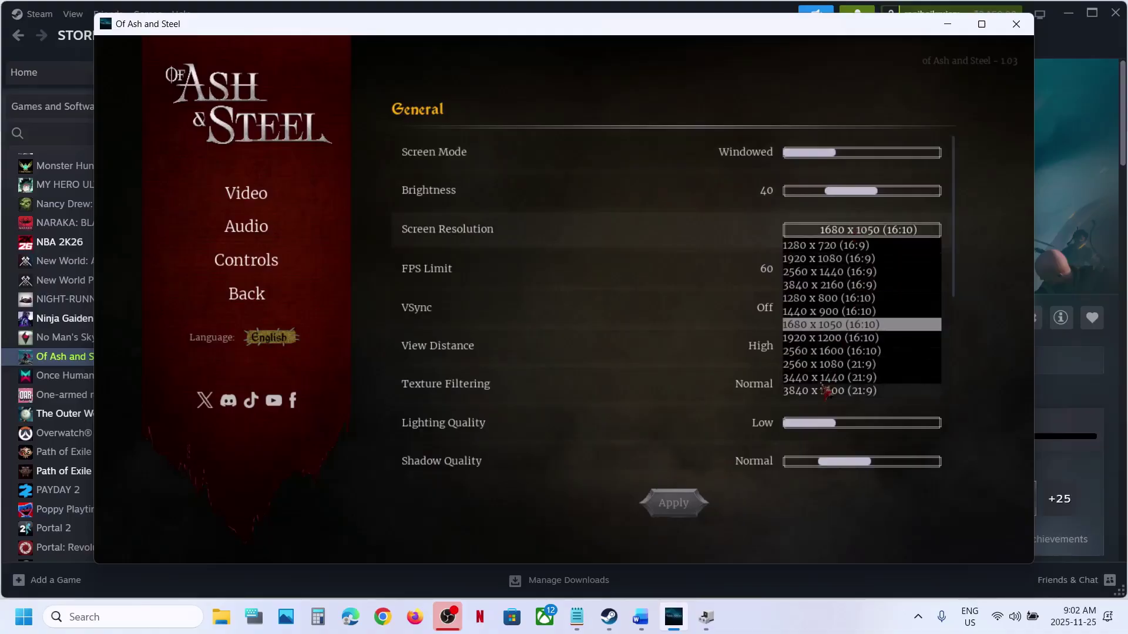
{"action": "left_click", "coordinate": [818, 332]}
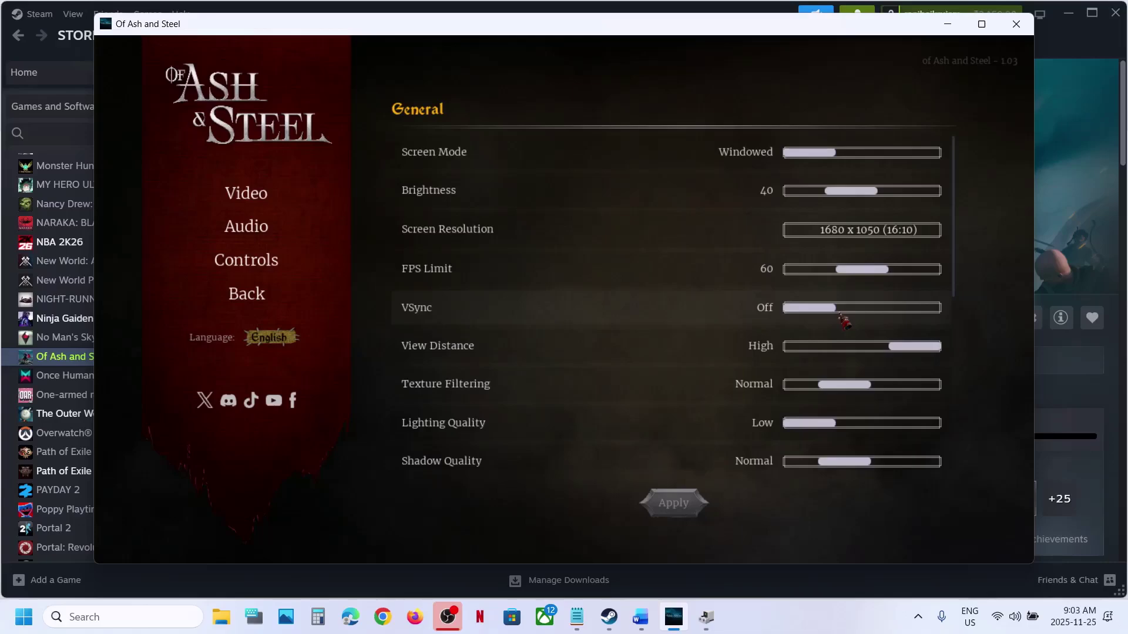
- Review the game's remaining video quality options down to Motion Blur, DLSS and FSR
{"action": "scroll", "coordinate": [861, 354], "scroll_direction": "down", "scroll_amount": 6}
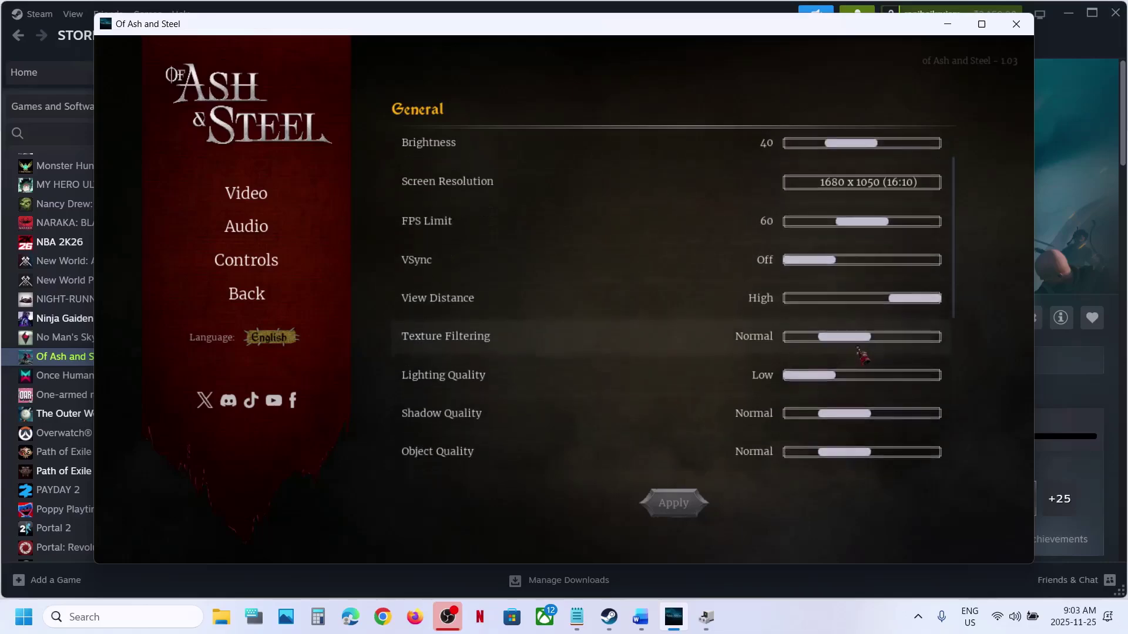
{"action": "scroll", "coordinate": [862, 354], "scroll_direction": "down", "scroll_amount": 4}
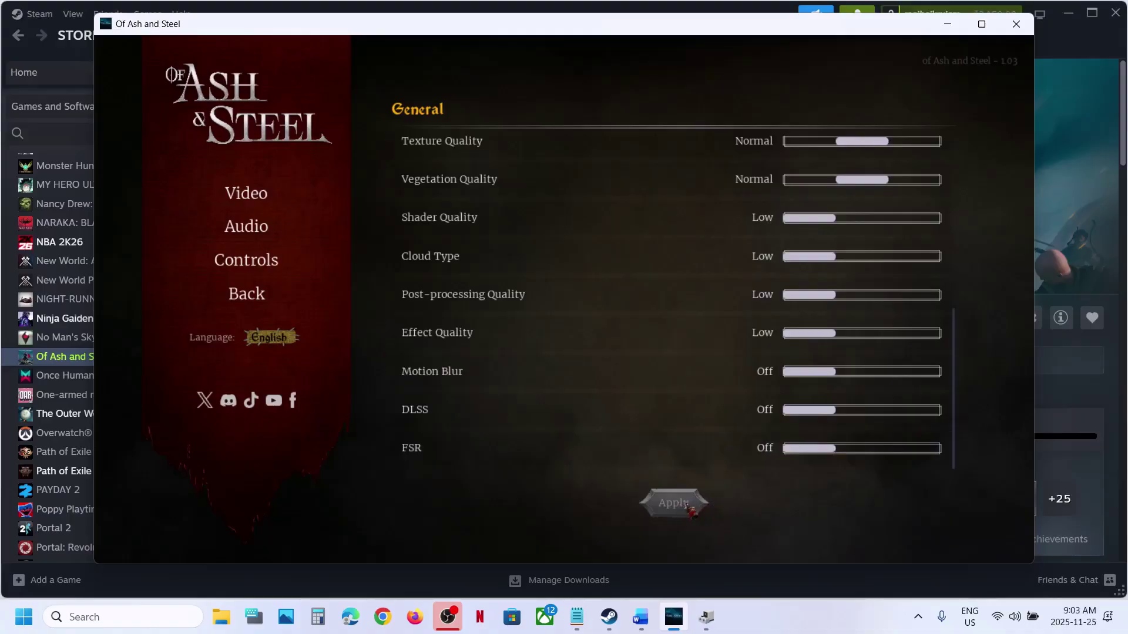
{"action": "left_click", "coordinate": [794, 633]}
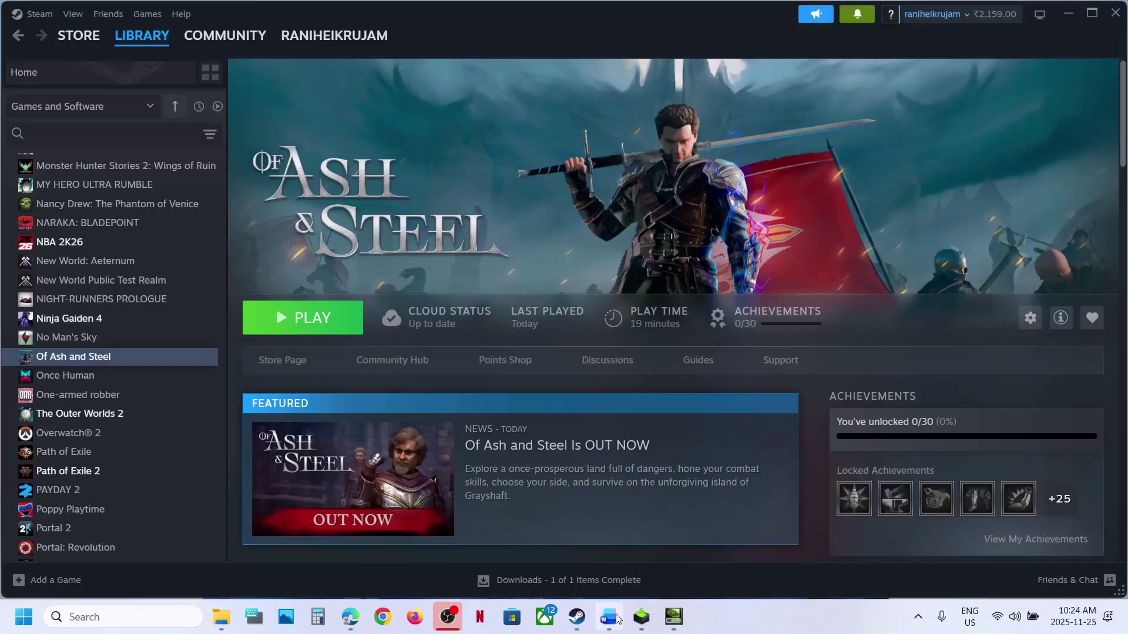
- Read Step 7 about verifying the game files in the Word instructions and return to the Steam library
{"action": "left_click", "coordinate": [608, 617]}
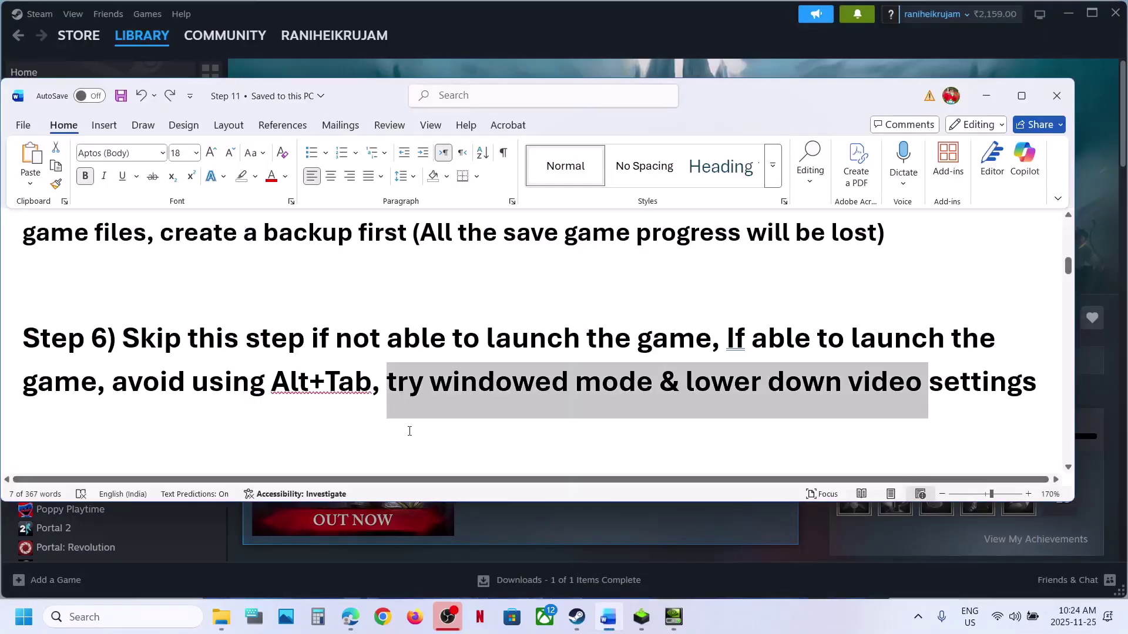
{"action": "scroll", "coordinate": [410, 432], "scroll_direction": "down", "scroll_amount": 3}
{"action": "left_click", "coordinate": [484, 51]}
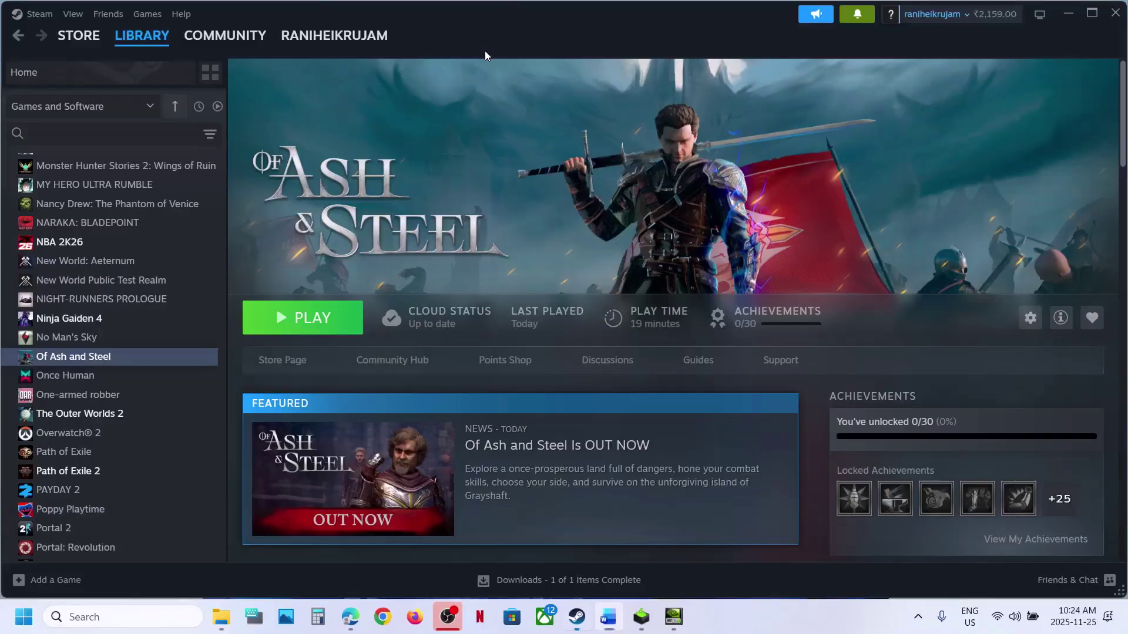
- Open the Installed Files properties of Of Ash and Steel, locate the game file integrity verification, and close the properties
{"action": "right_click", "coordinate": [103, 362]}
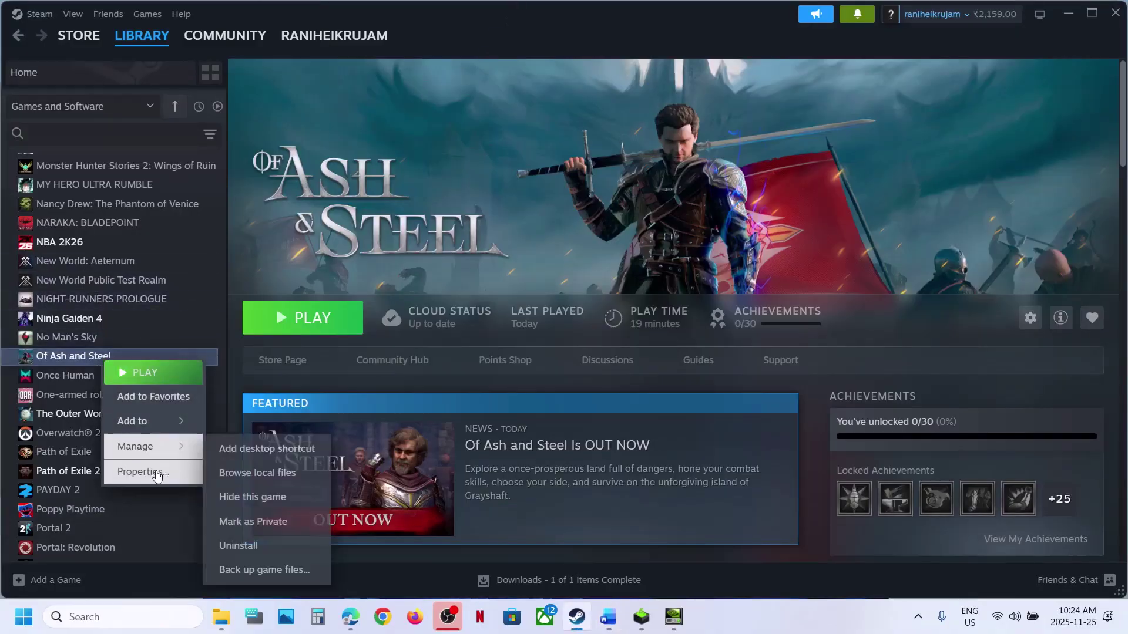
{"action": "left_click", "coordinate": [150, 472]}
{"action": "left_click", "coordinate": [332, 229]}
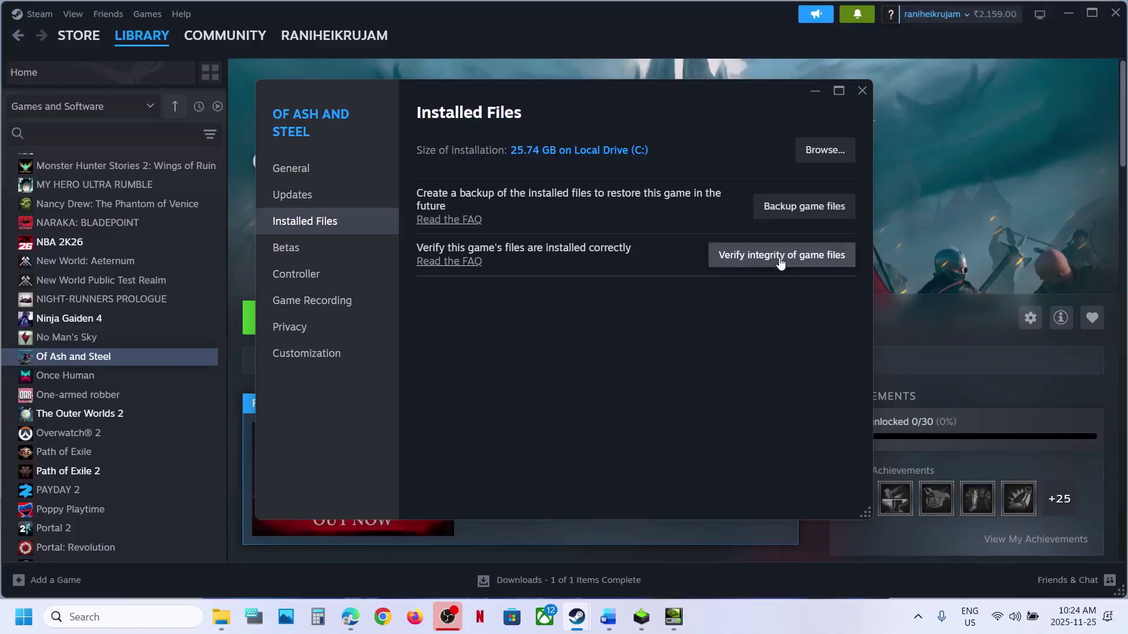
{"action": "left_click", "coordinate": [862, 91]}
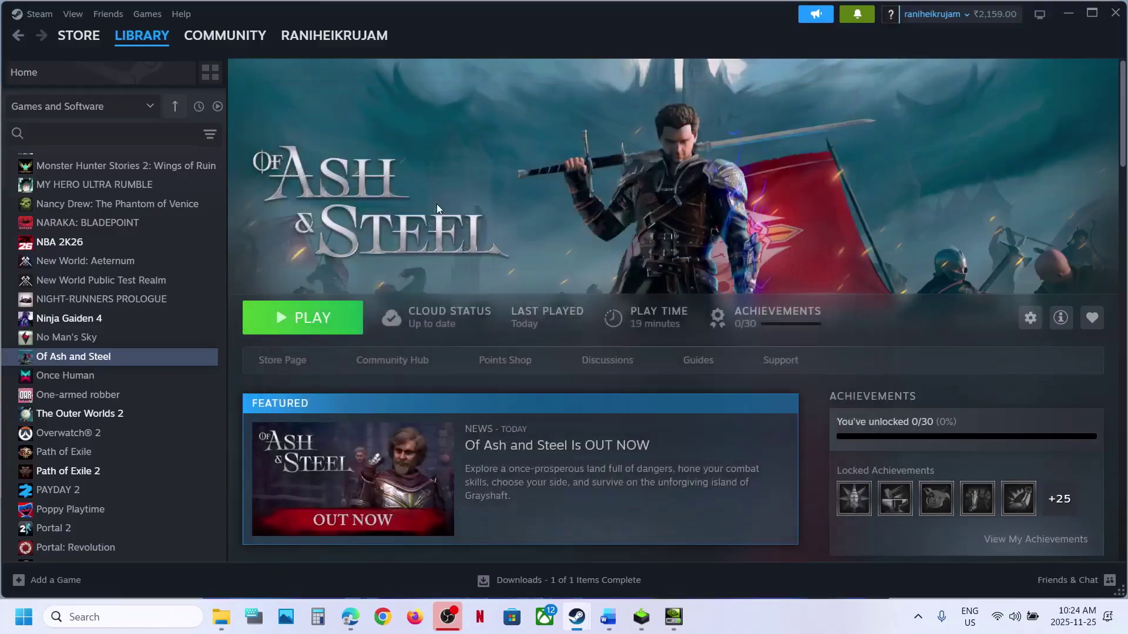
- Open the NVIDIA driver page from Step 8 of the Word instructions and search for GeForce RTX 3050 Laptop GPU drivers for Windows 11
{"action": "left_click", "coordinate": [608, 617]}
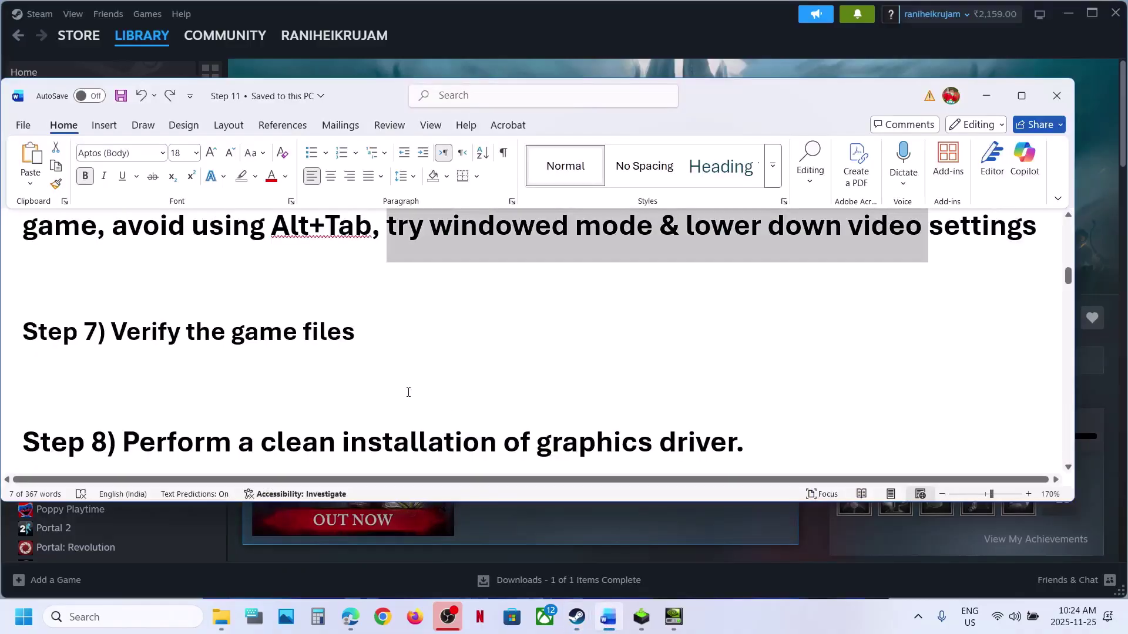
{"action": "scroll", "coordinate": [408, 393], "scroll_direction": "down", "scroll_amount": 1}
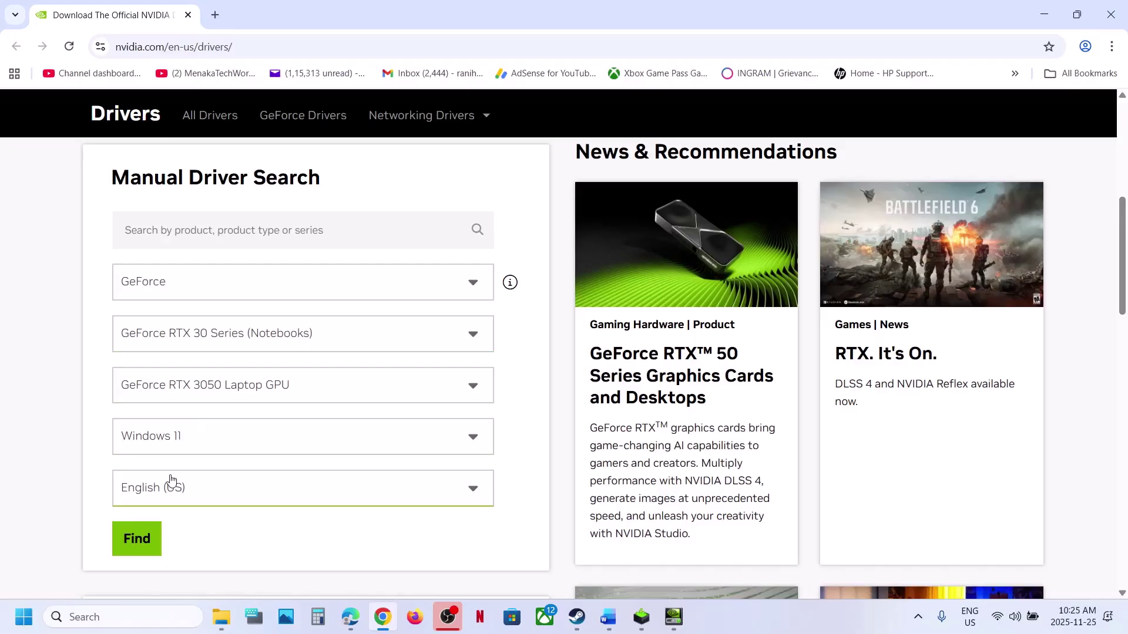
{"action": "left_click", "coordinate": [141, 537]}
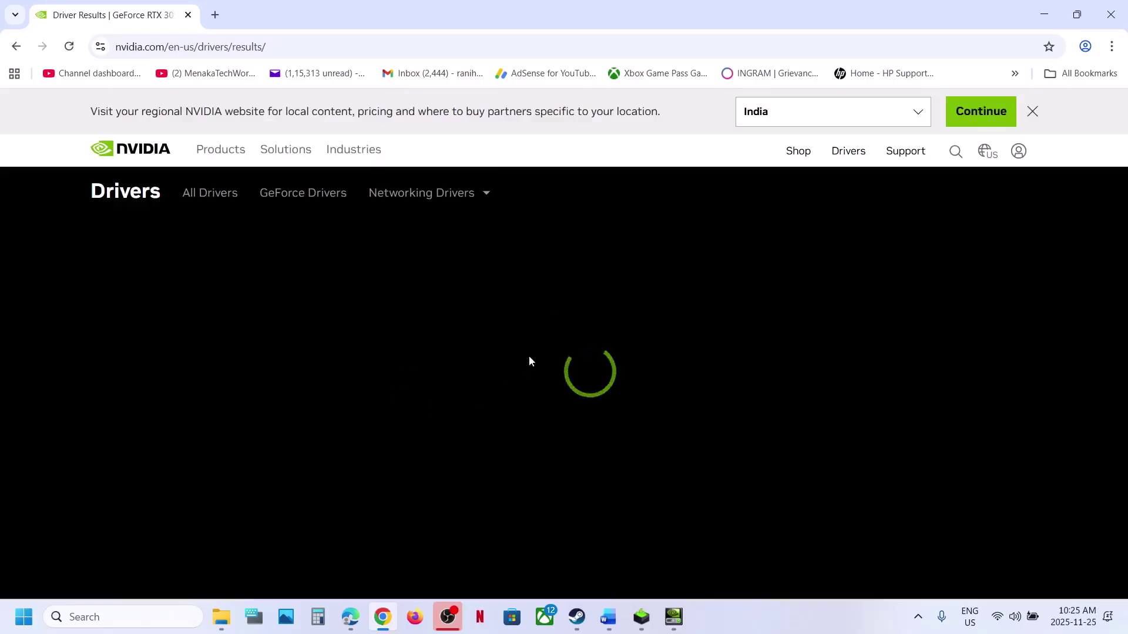
- Open the GeForce Game Ready Driver 581.80 details from the driver results and download the driver
{"action": "scroll", "coordinate": [418, 338], "scroll_direction": "down", "scroll_amount": 3}
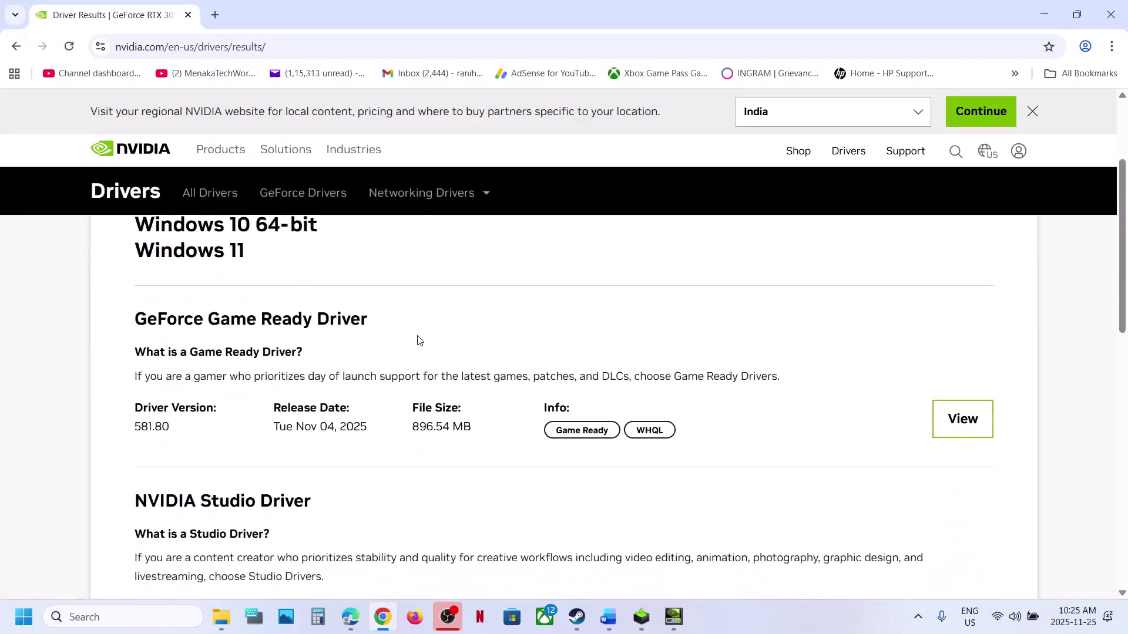
{"action": "scroll", "coordinate": [418, 340], "scroll_direction": "down", "scroll_amount": 1}
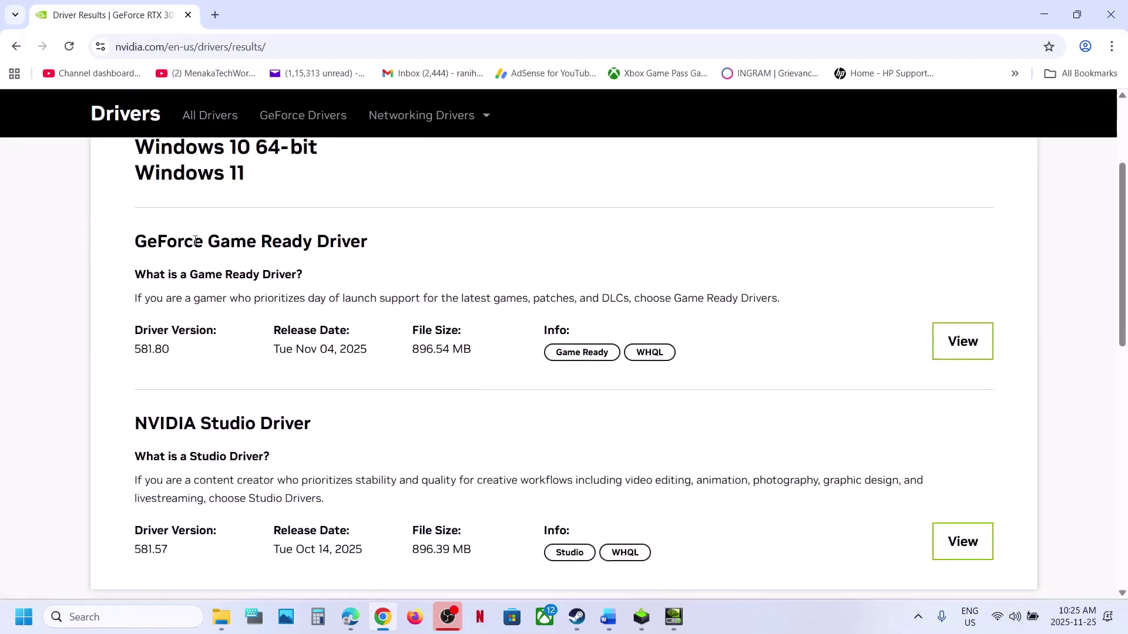
{"action": "left_click", "coordinate": [955, 355]}
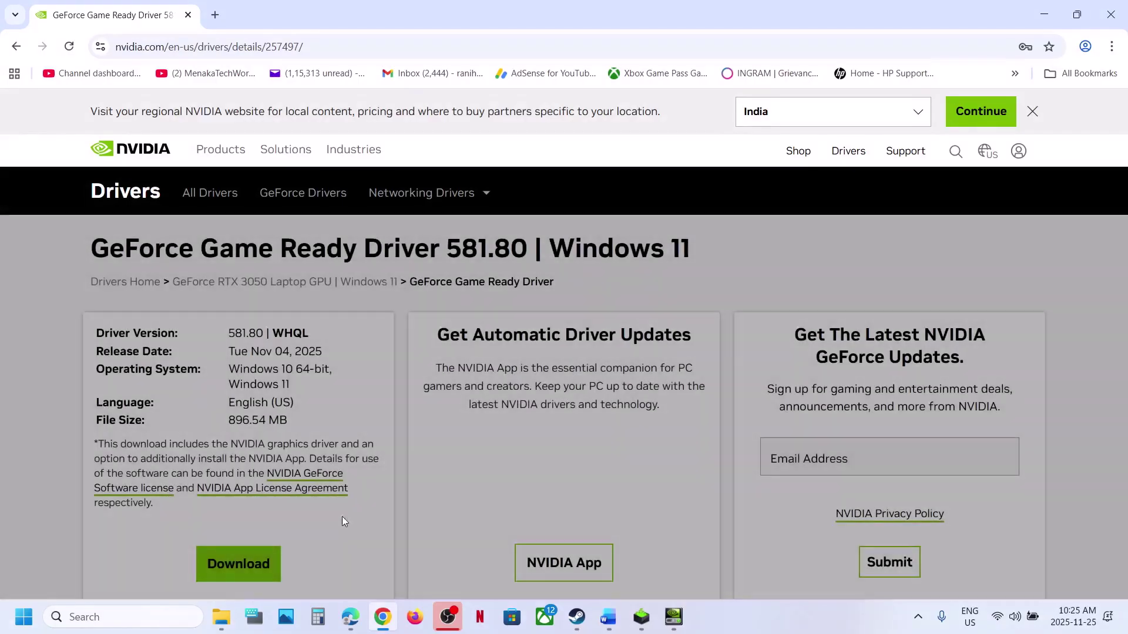
{"action": "left_click", "coordinate": [228, 564]}
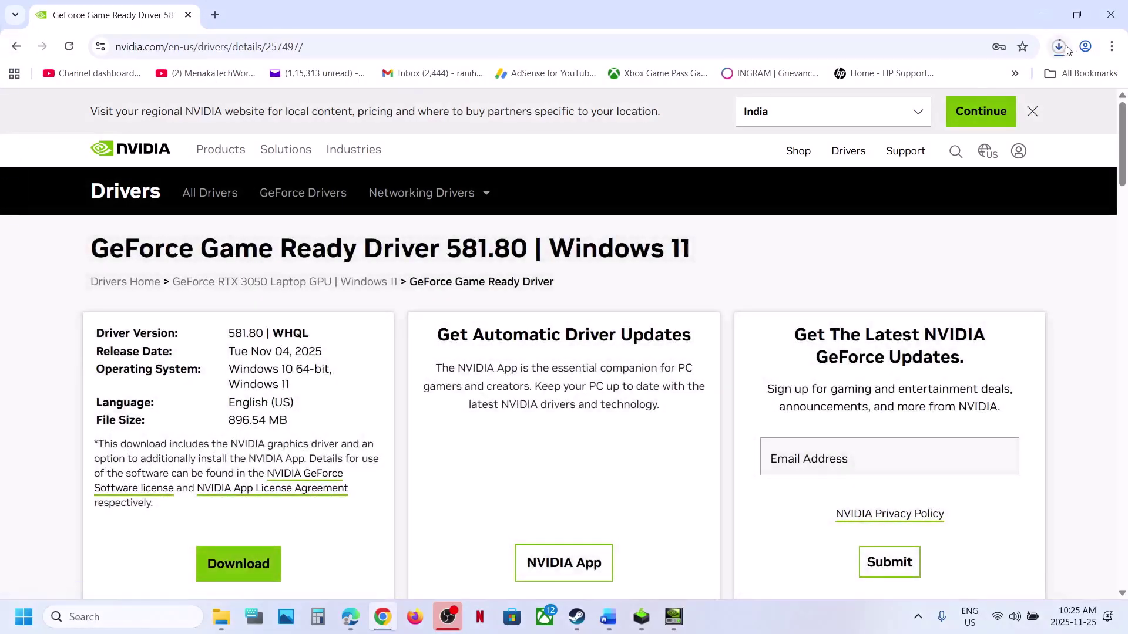
- Bring up the NVIDIA installer, accept the license for the driver and NVIDIA App, and choose a Custom (Advanced) clean installation
{"action": "left_click", "coordinate": [1059, 47]}
{"action": "left_click", "coordinate": [728, 203]}
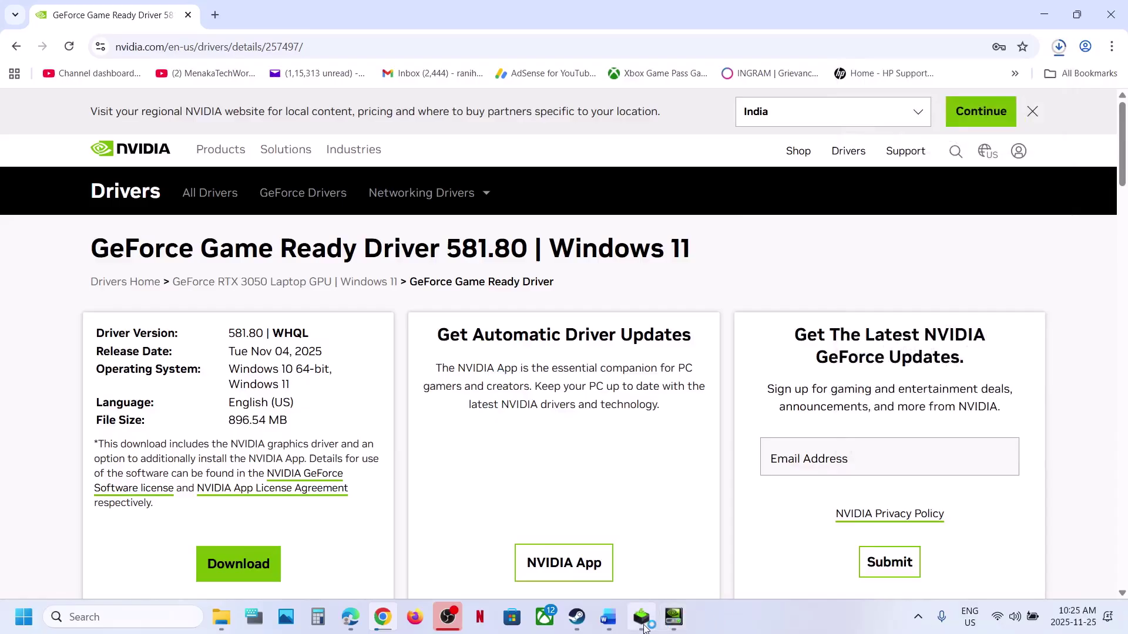
{"action": "left_click", "coordinate": [611, 439]}
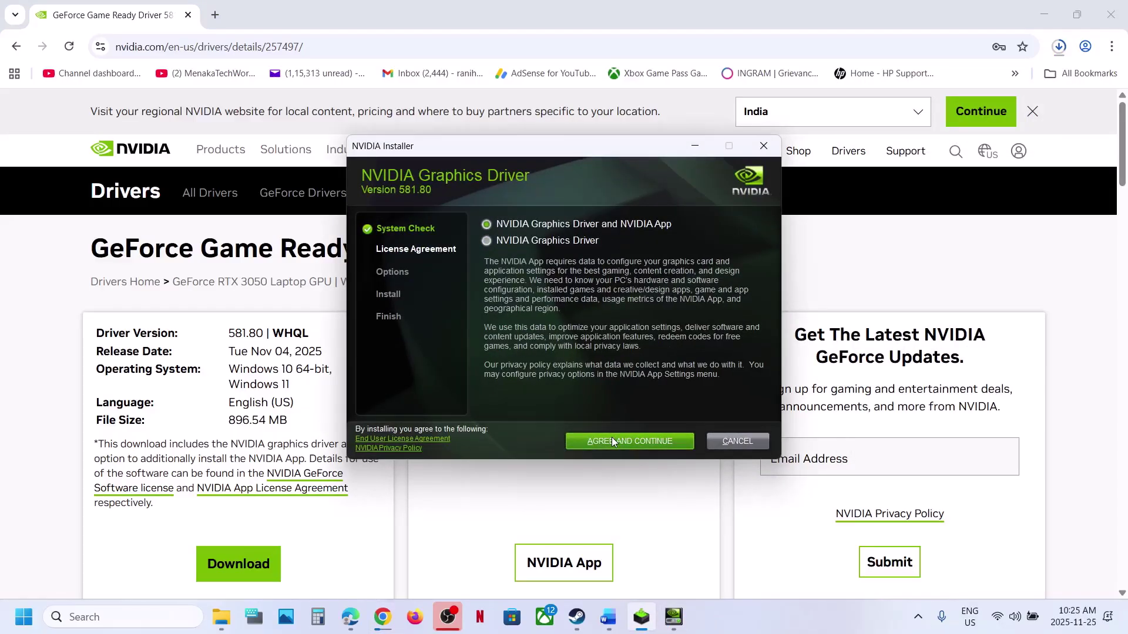
{"action": "left_click", "coordinate": [487, 309]}
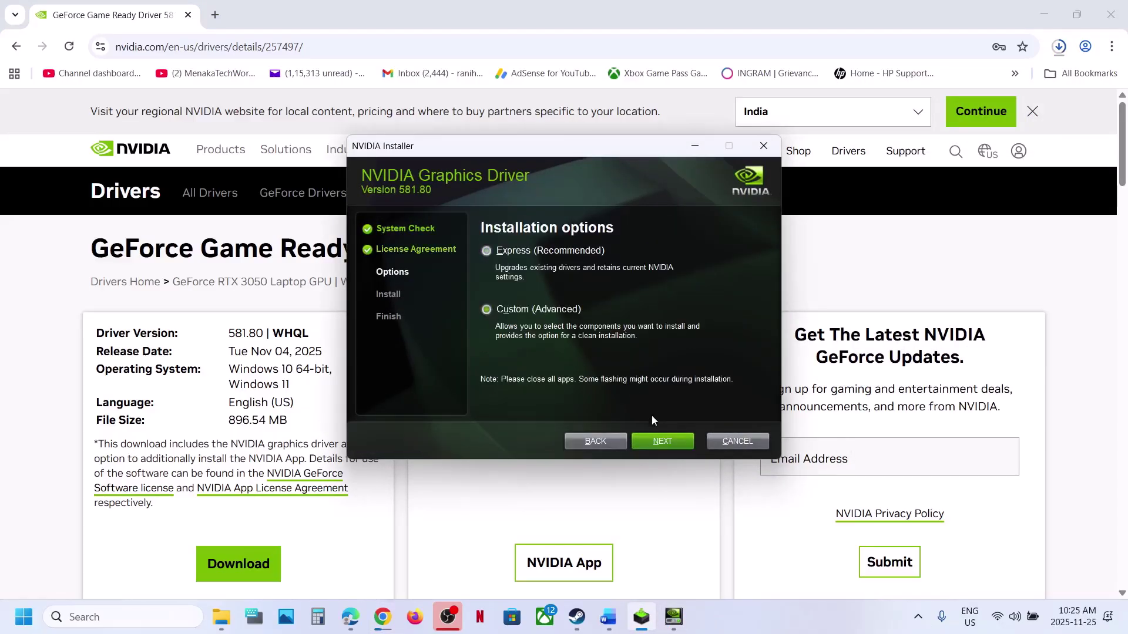
{"action": "key", "text": "Return"}
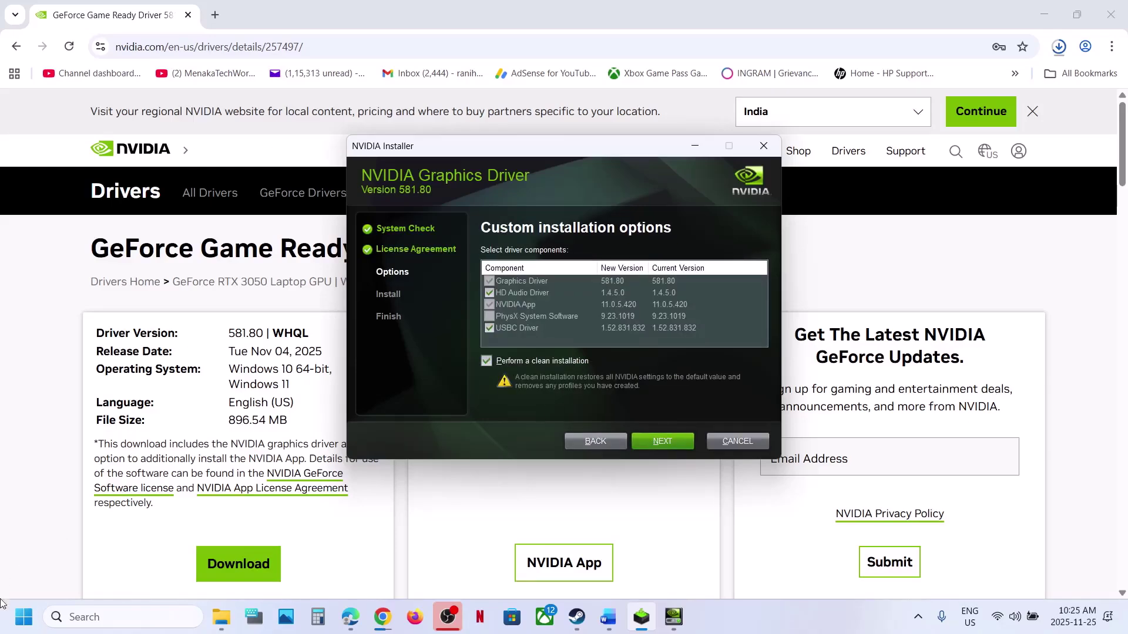
- Show the Restart option among the Windows power options
{"action": "left_click", "coordinate": [23, 618]}
{"action": "left_click", "coordinate": [427, 567]}
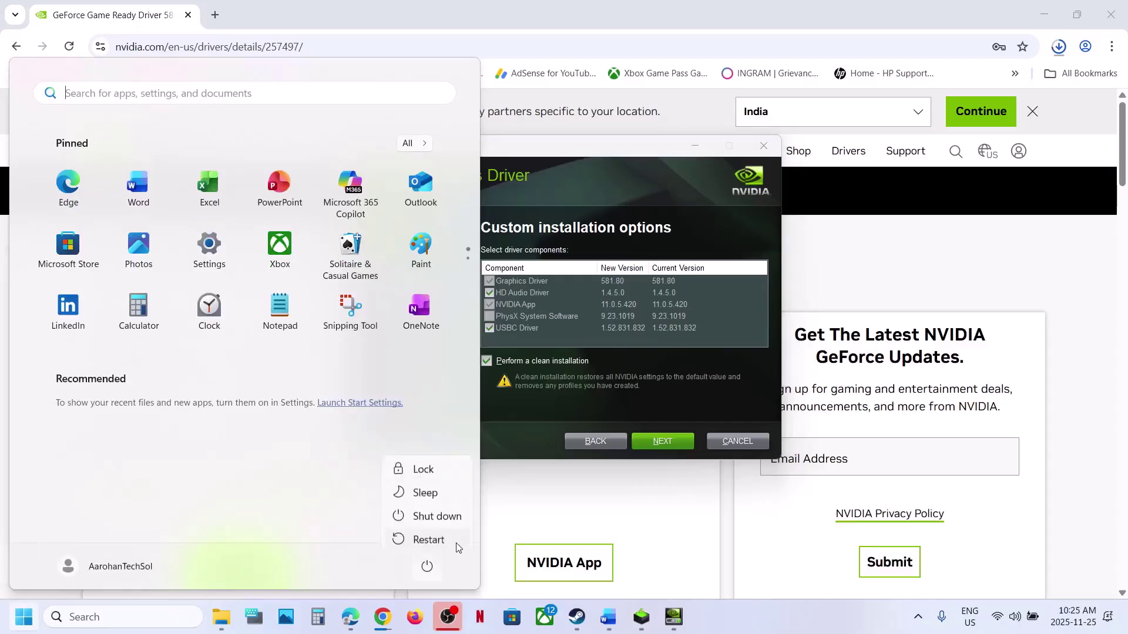
- Open the AMD support page from Step 8 of the Word instructions and select Graphics as the product category
{"action": "left_click", "coordinate": [611, 618]}
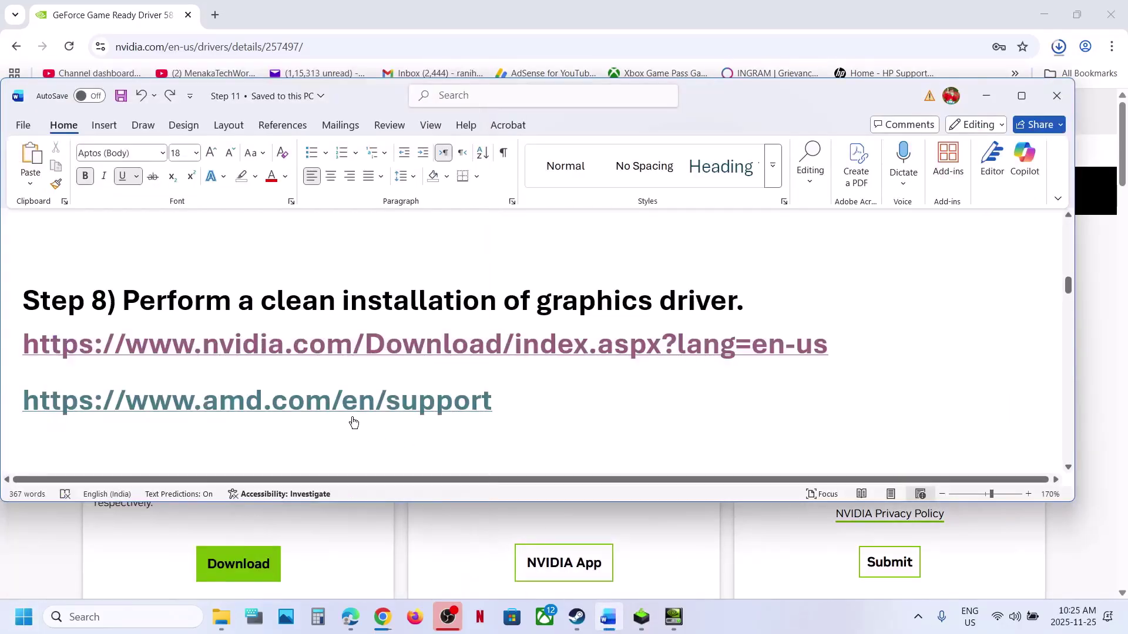
{"action": "scroll", "coordinate": [307, 377], "scroll_direction": "down", "scroll_amount": 5}
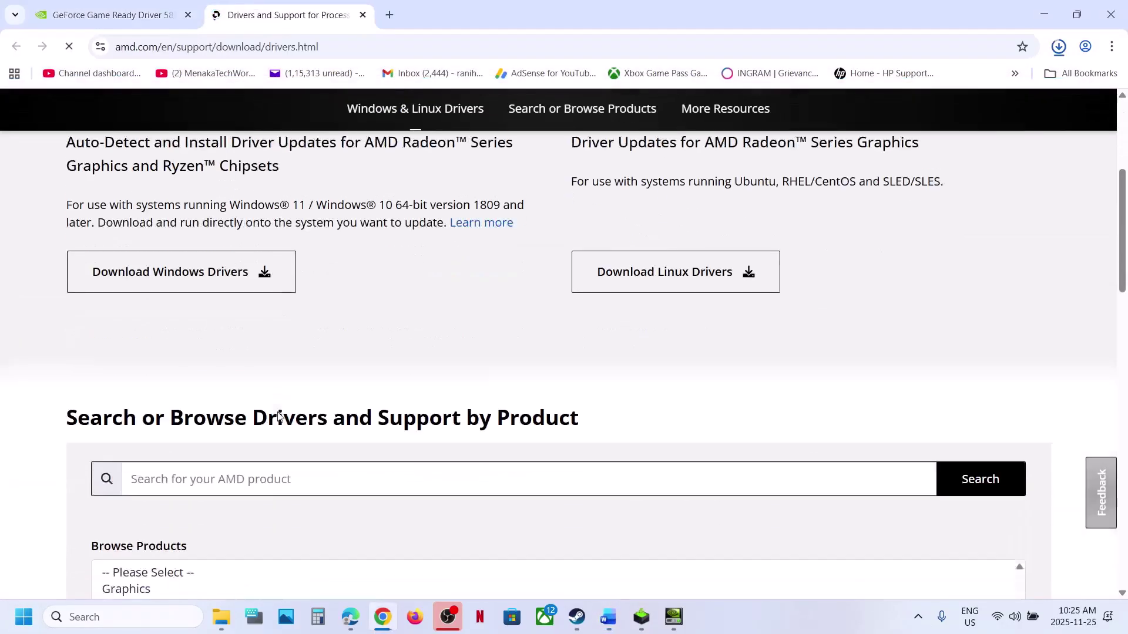
{"action": "left_click", "coordinate": [147, 564]}
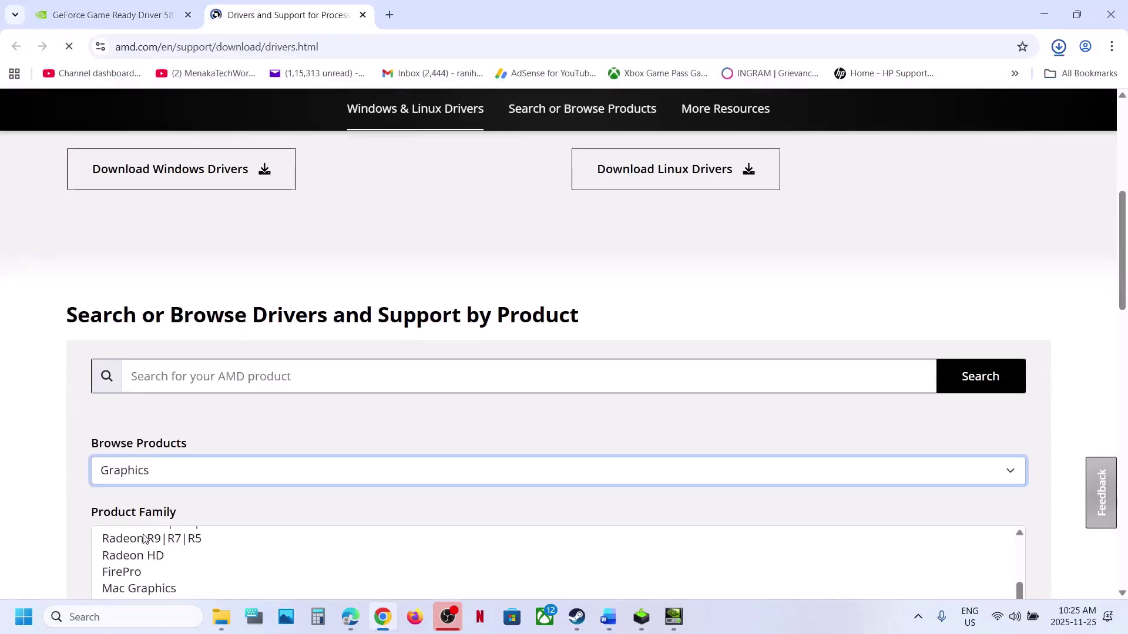
{"action": "scroll", "coordinate": [176, 558], "scroll_direction": "up", "scroll_amount": 3}
{"action": "scroll", "coordinate": [286, 388], "scroll_direction": "down", "scroll_amount": 4}
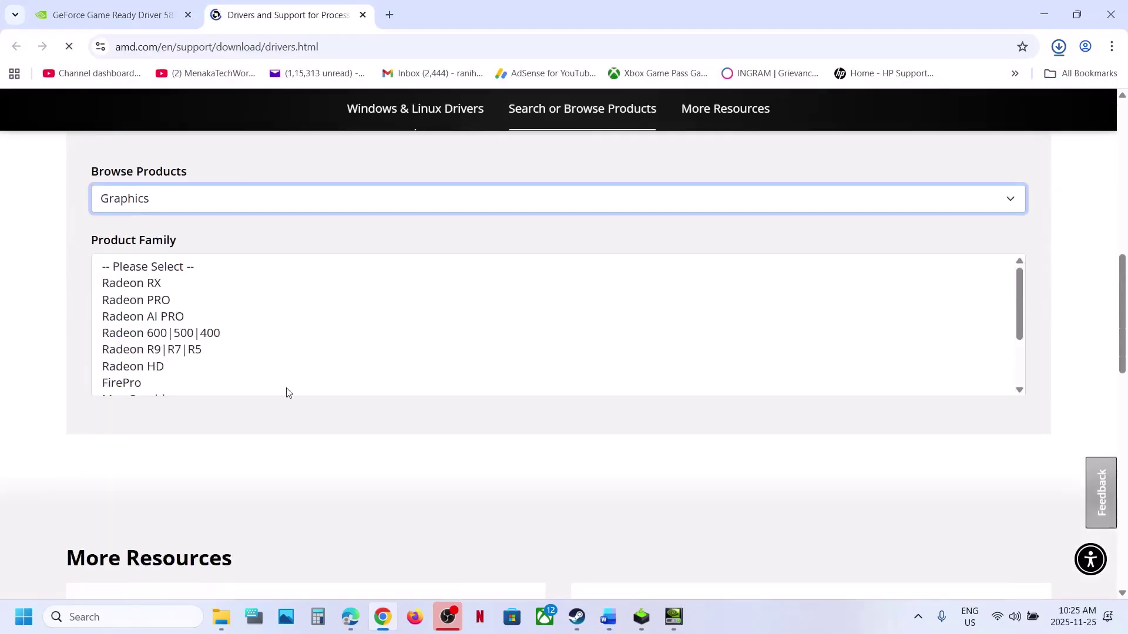
- Find the AMD Radeon RX 9070 XT drivers under Radeon RX, Radeon RX 9000 Series, and expand Windows 11 - 64-Bit Edition
{"action": "left_click", "coordinate": [171, 284]}
{"action": "left_click", "coordinate": [167, 352]}
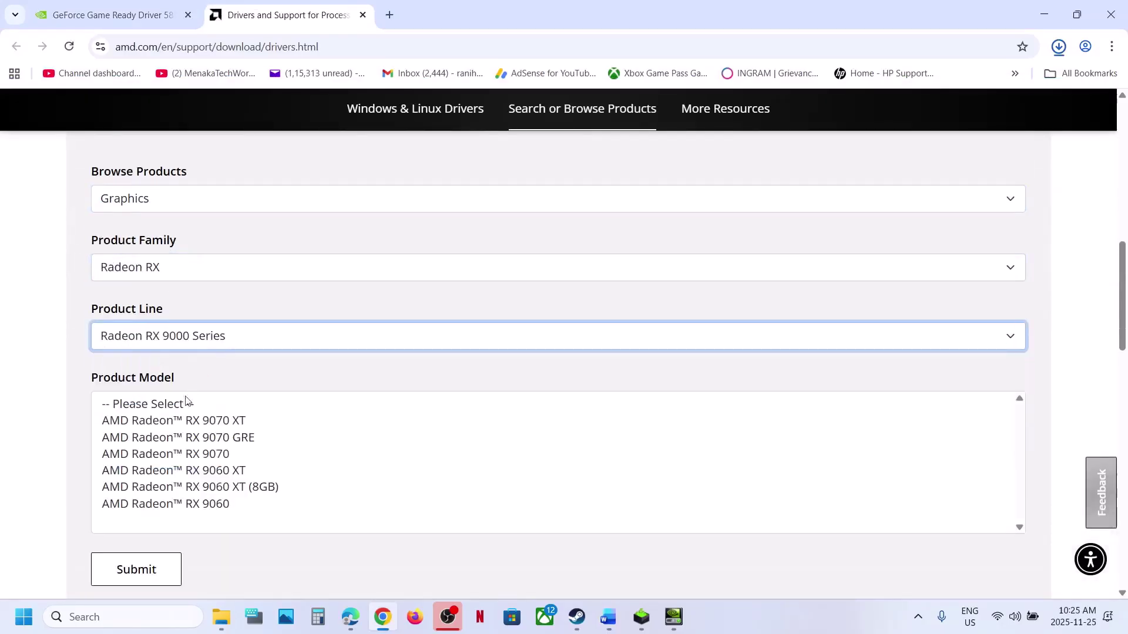
{"action": "left_click", "coordinate": [182, 422]}
{"action": "left_click", "coordinate": [123, 458]}
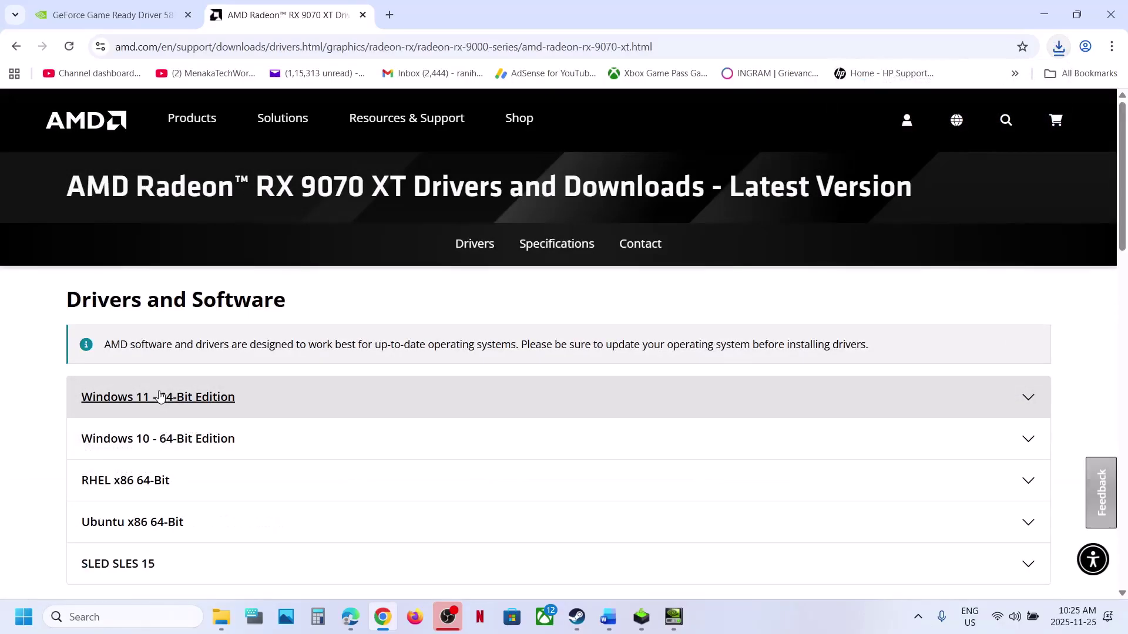
{"action": "scroll", "coordinate": [166, 395], "scroll_direction": "down", "scroll_amount": 2}
{"action": "left_click", "coordinate": [190, 271]}
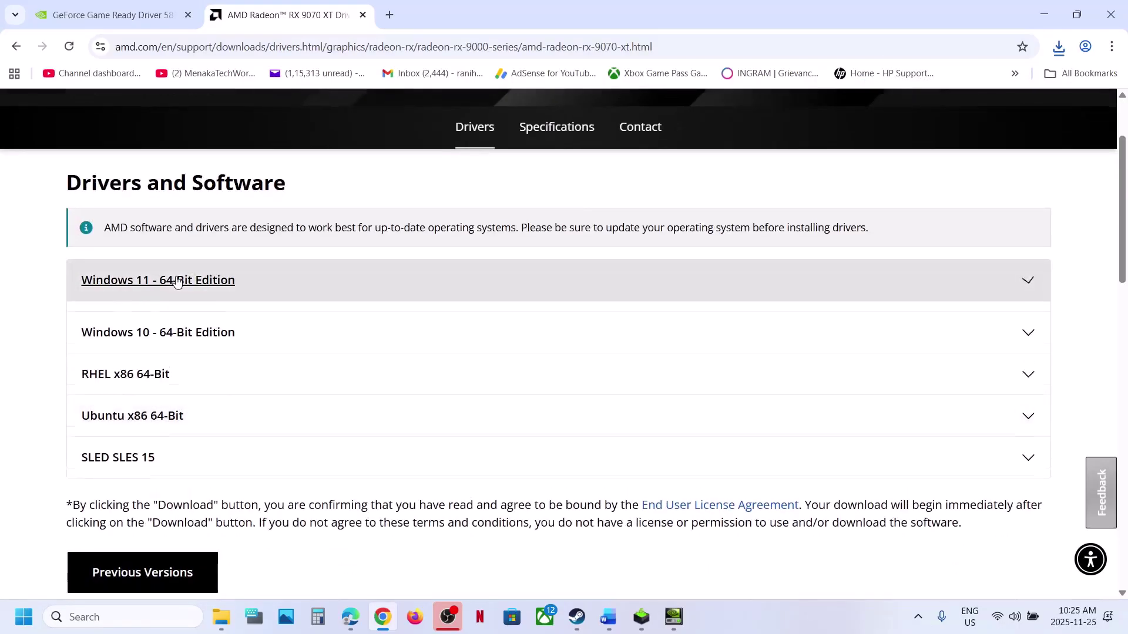
- Highlight the Adrenalin 25.11.1 (WHQL Recommended) driver in the Windows 11 - 64-Bit Edition list
{"action": "scroll", "coordinate": [284, 391], "scroll_direction": "down", "scroll_amount": 2}
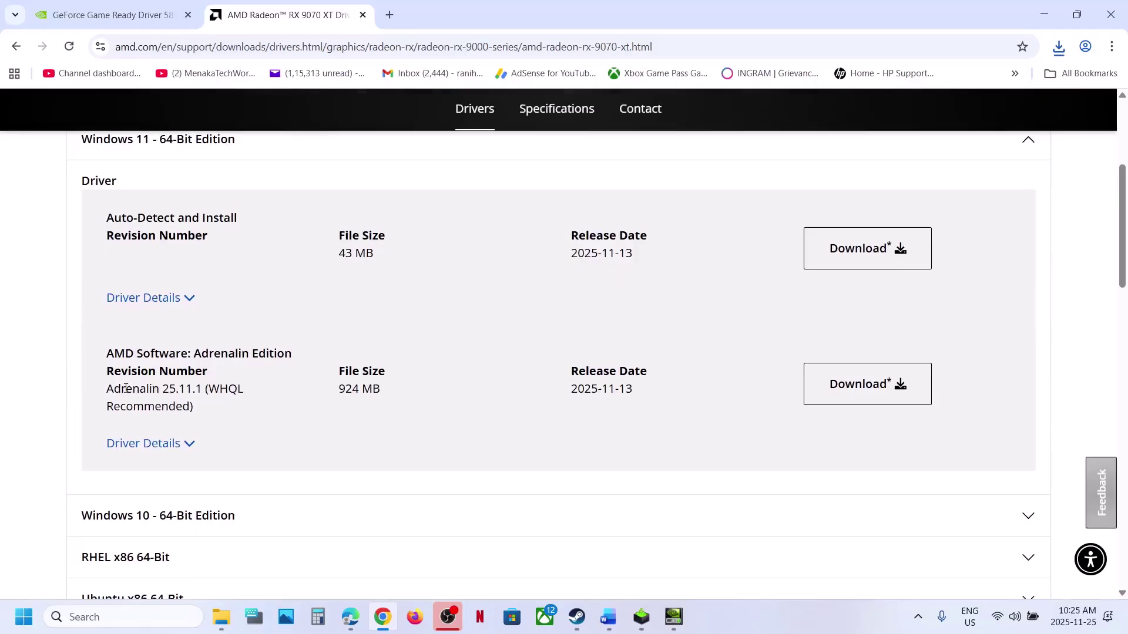
{"action": "left_click_drag", "start_coordinate": [126, 389], "coordinate": [243, 389]}
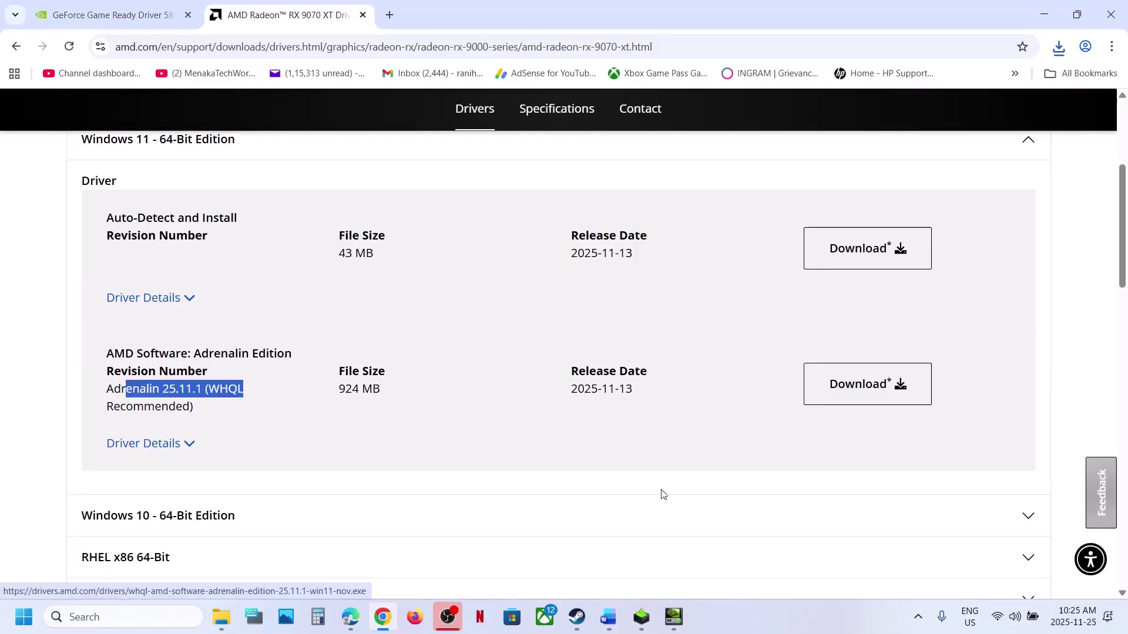
- Copy the word "graphics" from Step 9 of the Word instructions and use it to find and open Windows Graphics settings
{"action": "left_click", "coordinate": [608, 617]}
{"action": "scroll", "coordinate": [356, 403], "scroll_direction": "down", "scroll_amount": 3}
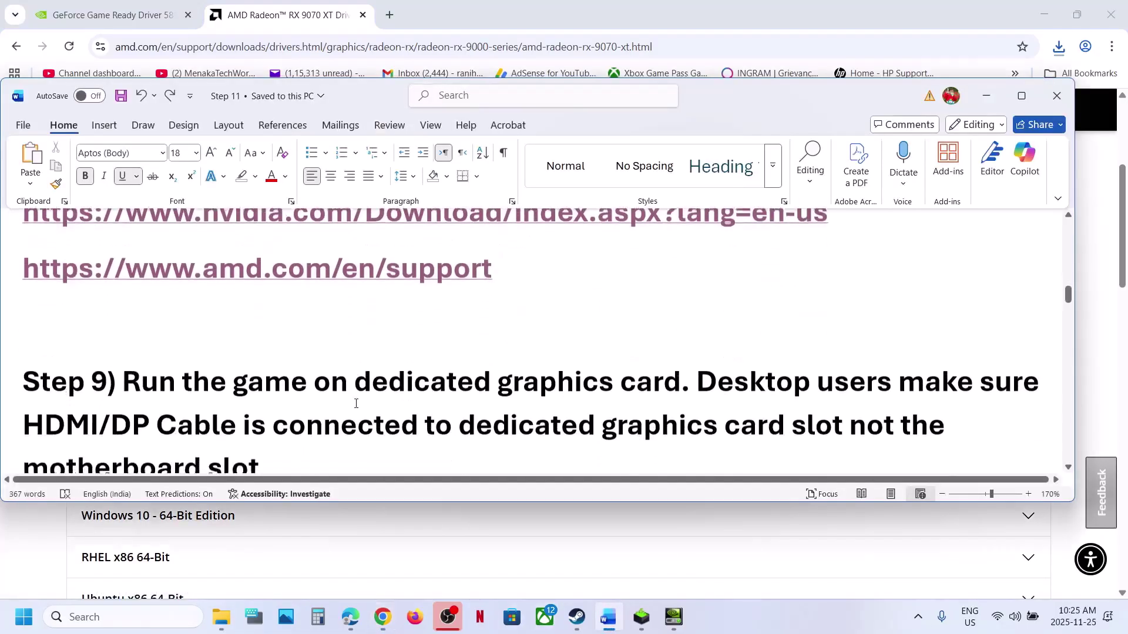
{"action": "double_click", "coordinate": [567, 321]}
{"action": "key", "text": "ctrl+c"}
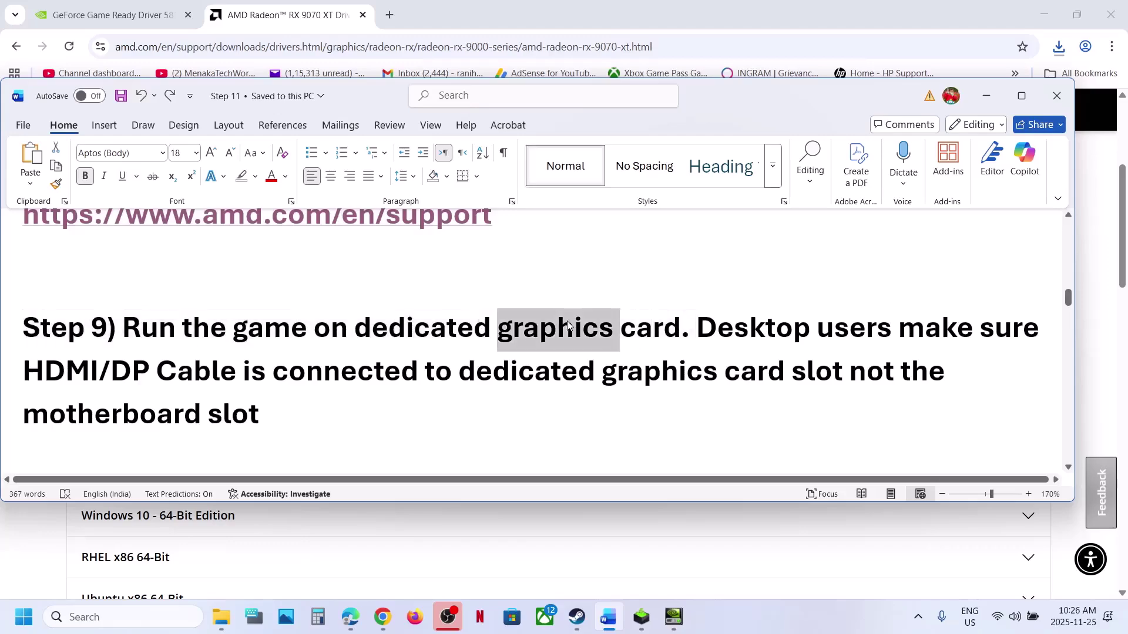
{"action": "left_click", "coordinate": [88, 617]}
{"action": "key", "text": "ctrl+v"}
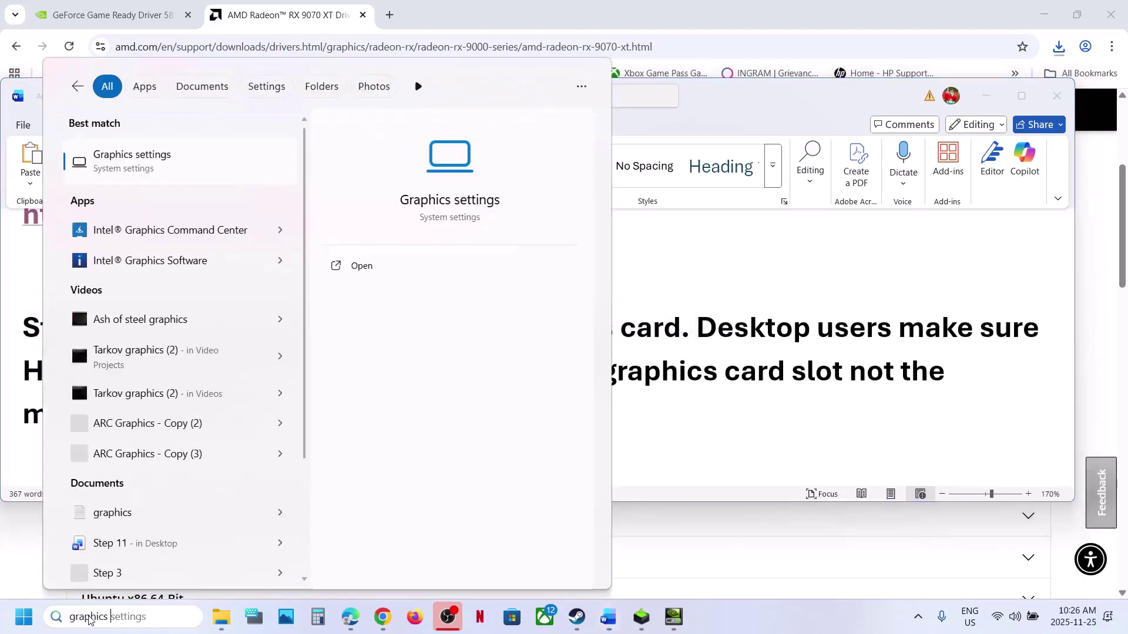
{"action": "left_click", "coordinate": [147, 176]}
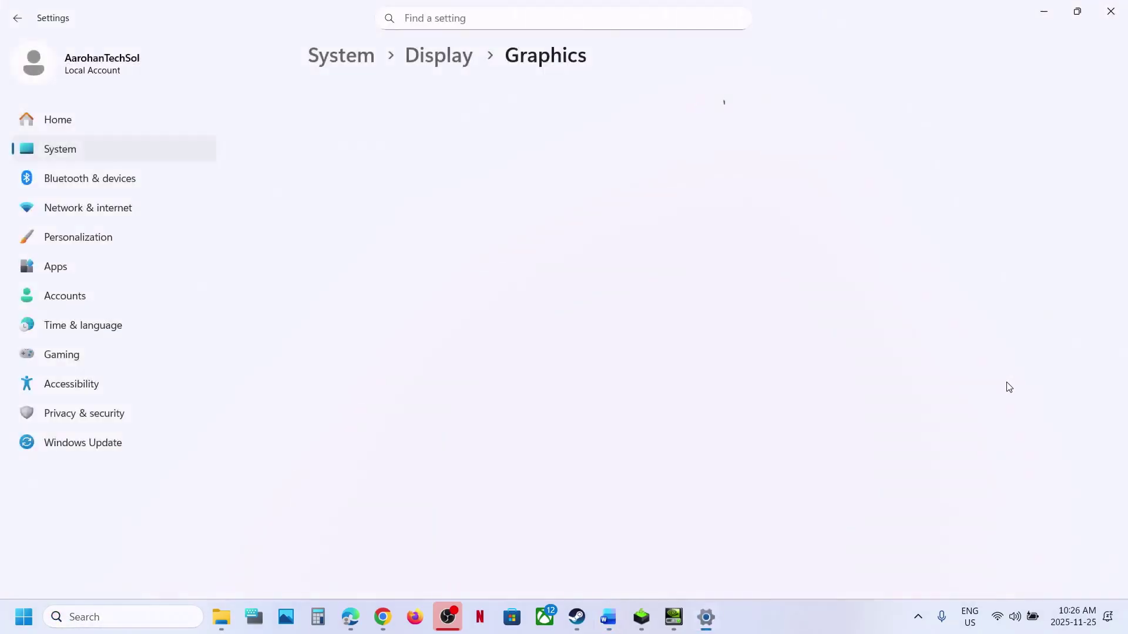
- Add ofAshAndSteelGame-Win64-Shipping from steamapps\common\ofAshAndSteel\ofAshAndSteelGame\Binaries\Win64 as a desktop app with custom graphics settings
{"action": "left_click", "coordinate": [865, 403]}
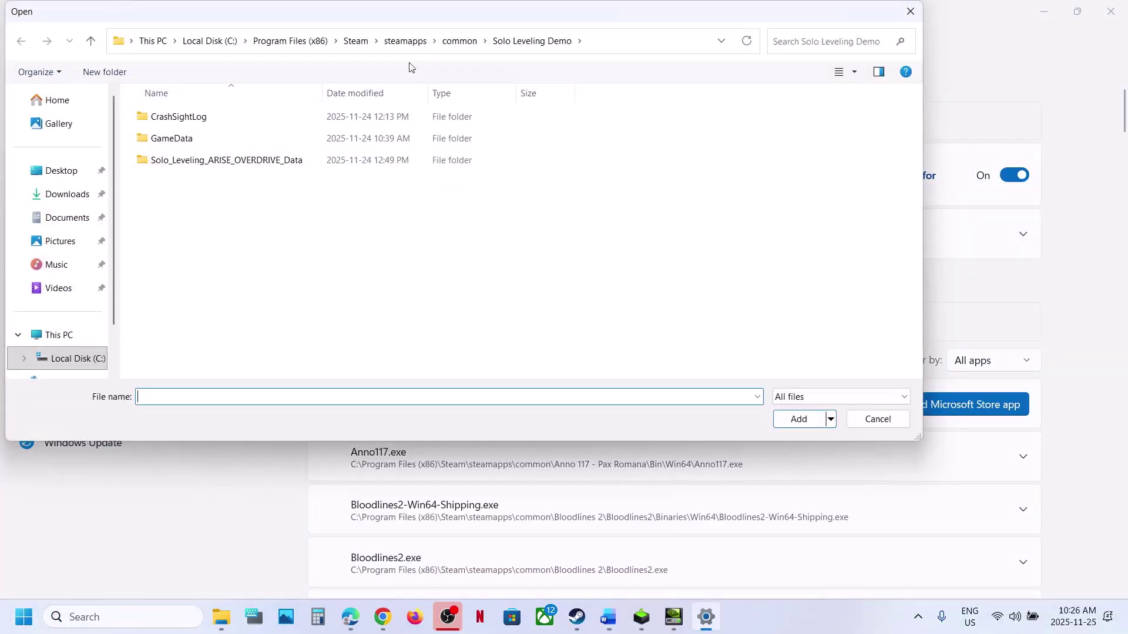
{"action": "left_click", "coordinate": [455, 41]}
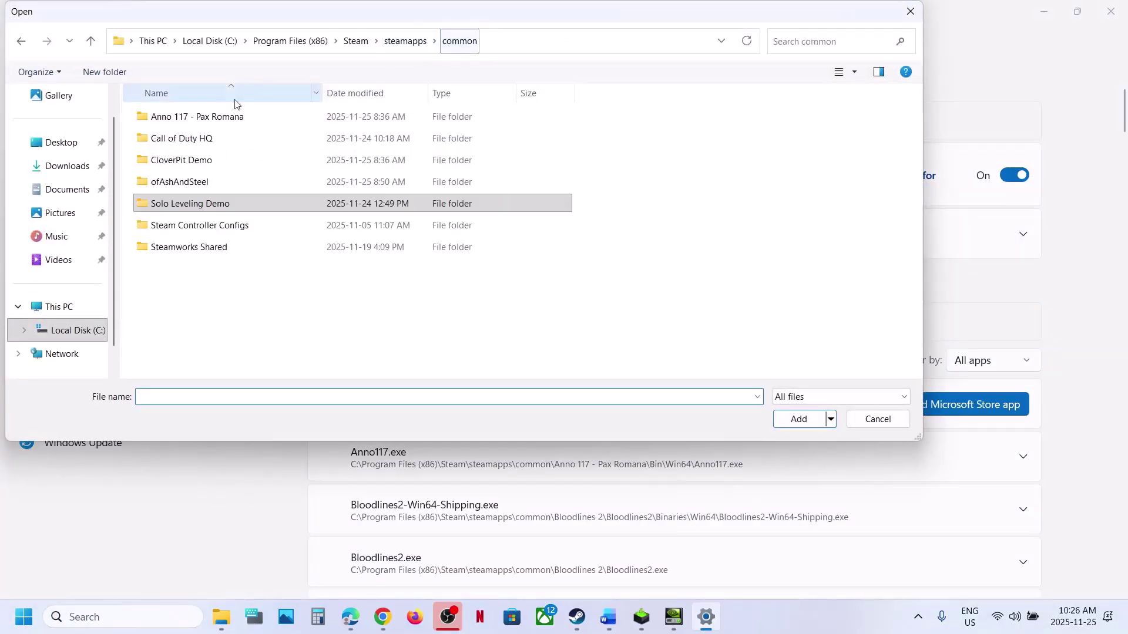
{"action": "double_click", "coordinate": [195, 184]}
{"action": "double_click", "coordinate": [187, 140]}
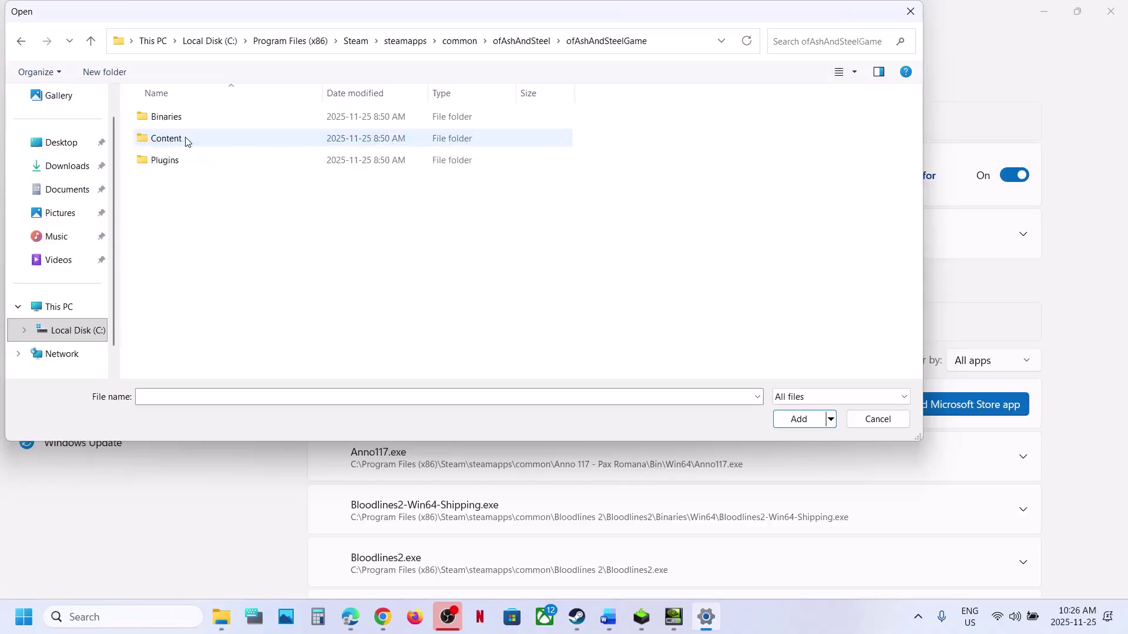
{"action": "double_click", "coordinate": [196, 116]}
{"action": "double_click", "coordinate": [197, 117]}
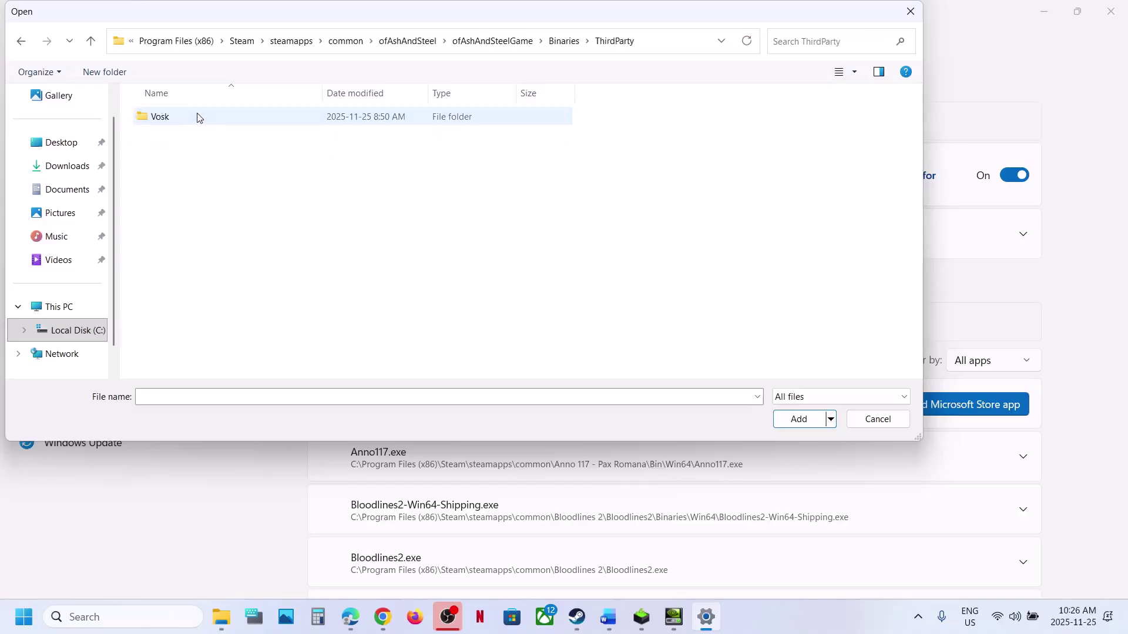
{"action": "left_click", "coordinate": [90, 41]}
{"action": "left_click", "coordinate": [178, 144]}
{"action": "double_click", "coordinate": [179, 144]}
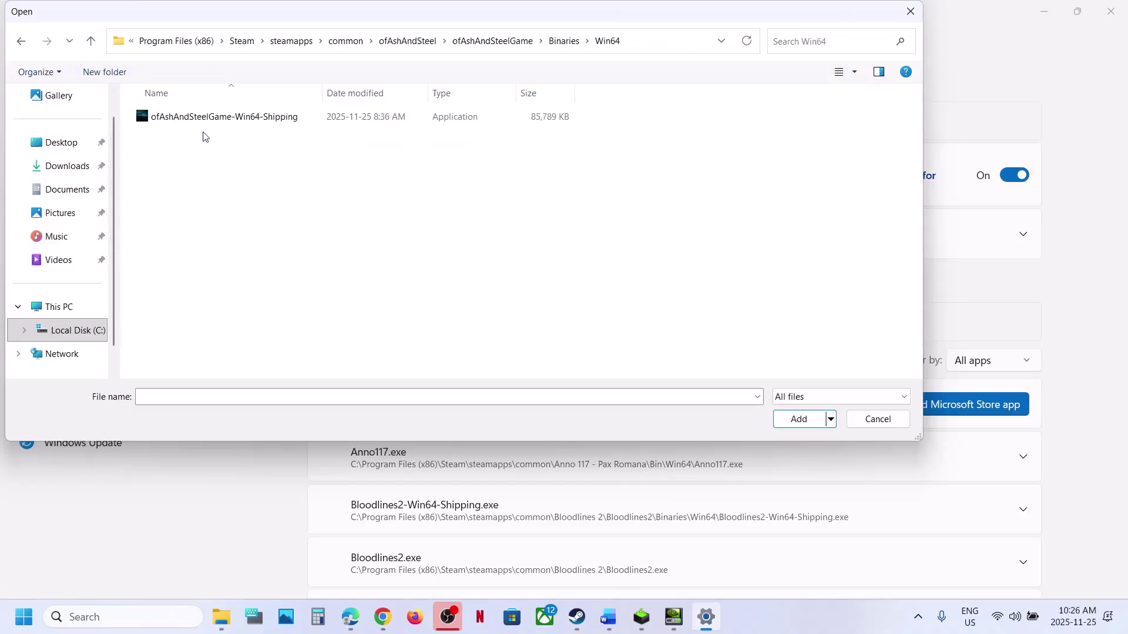
{"action": "left_click", "coordinate": [198, 120]}
{"action": "left_click", "coordinate": [800, 419]}
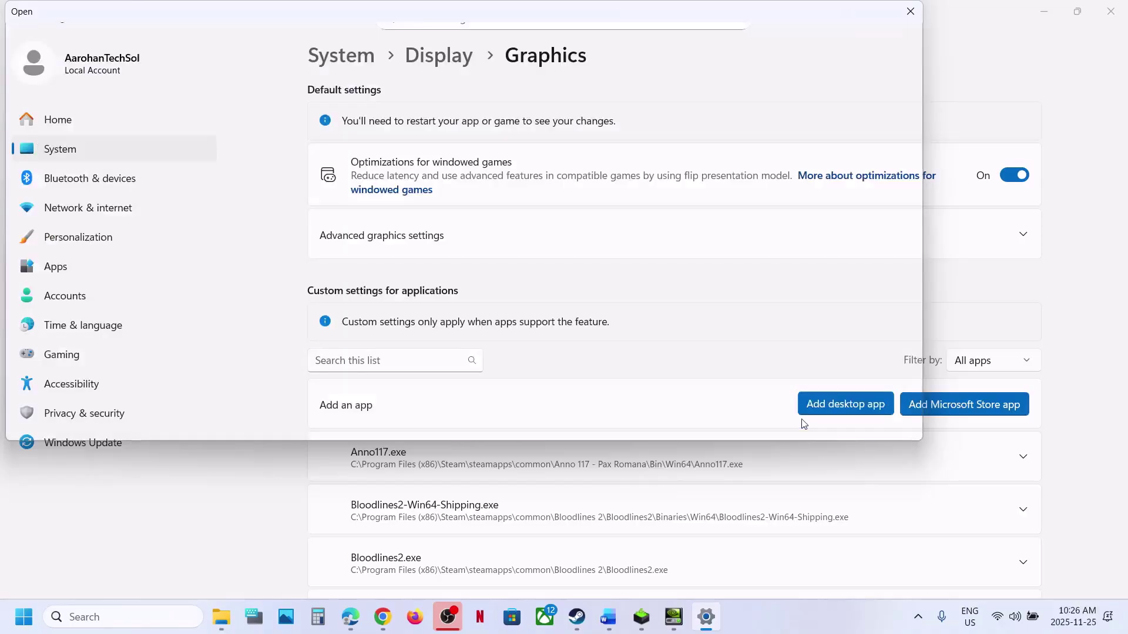
- Set the GPU preference of Of Ash and Steel to High Performance (NVIDIA GeForce RTX 3050 Laptop GPU) and close Settings
{"action": "scroll", "coordinate": [539, 448], "scroll_direction": "down", "scroll_amount": 5}
{"action": "scroll", "coordinate": [541, 448], "scroll_direction": "down", "scroll_amount": 15}
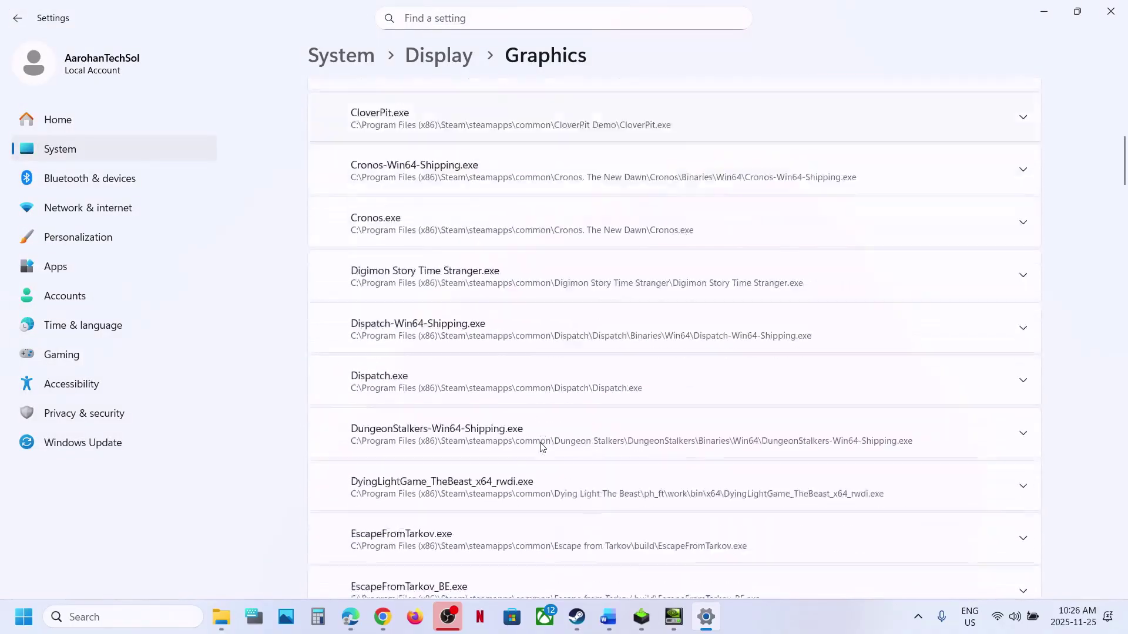
{"action": "scroll", "coordinate": [542, 448], "scroll_direction": "down", "scroll_amount": 10}
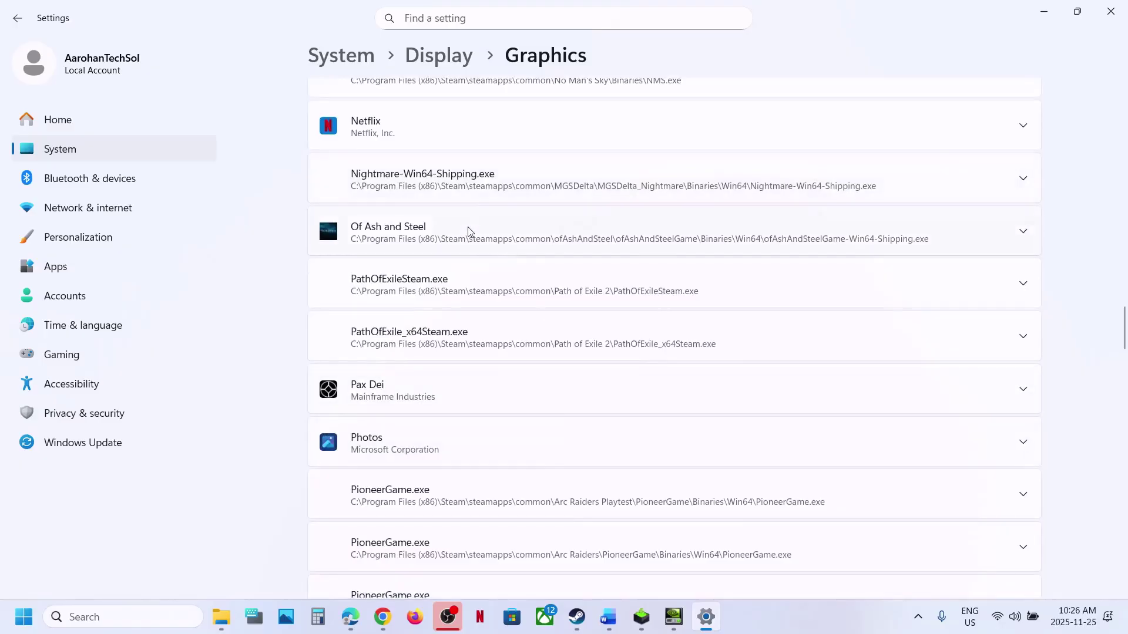
{"action": "left_click", "coordinate": [468, 231]}
{"action": "left_click", "coordinate": [970, 335]}
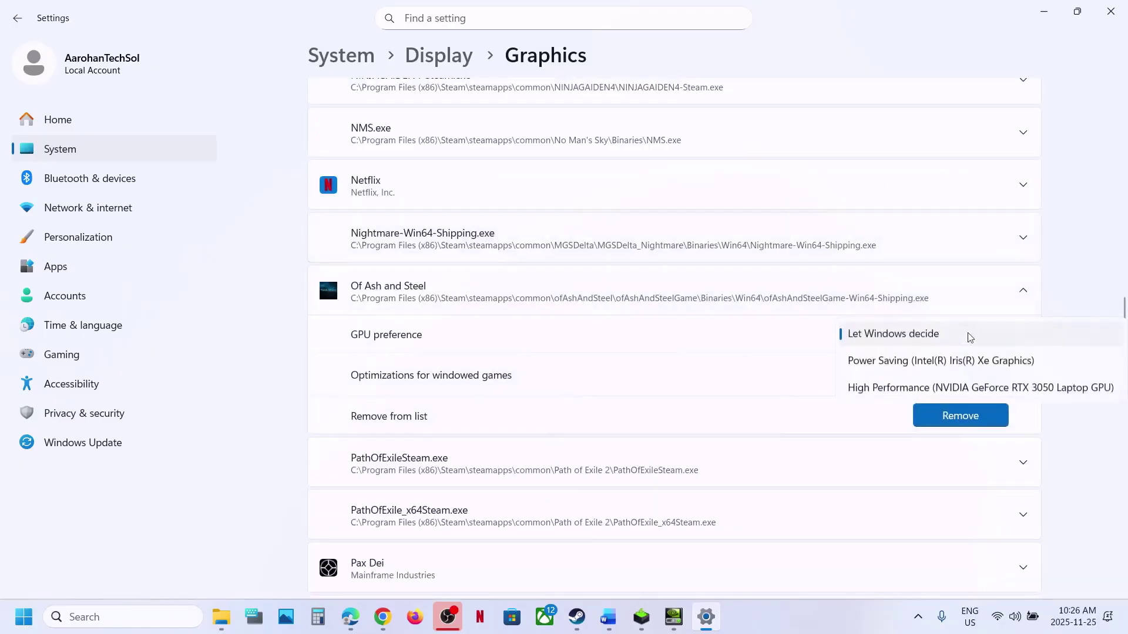
{"action": "left_click", "coordinate": [937, 387]}
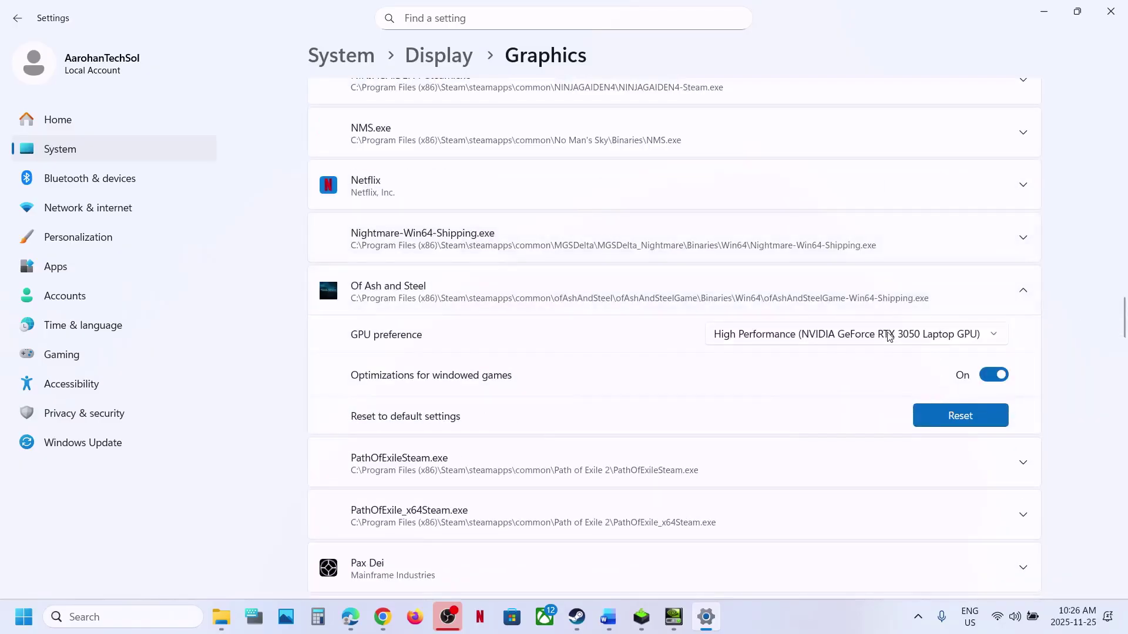
{"action": "left_click", "coordinate": [1114, 12]}
- Highlight the Step 9 note telling desktop users to connect the HDMI/DP cable to the dedicated graphics card slot
{"action": "double_click", "coordinate": [569, 312]}
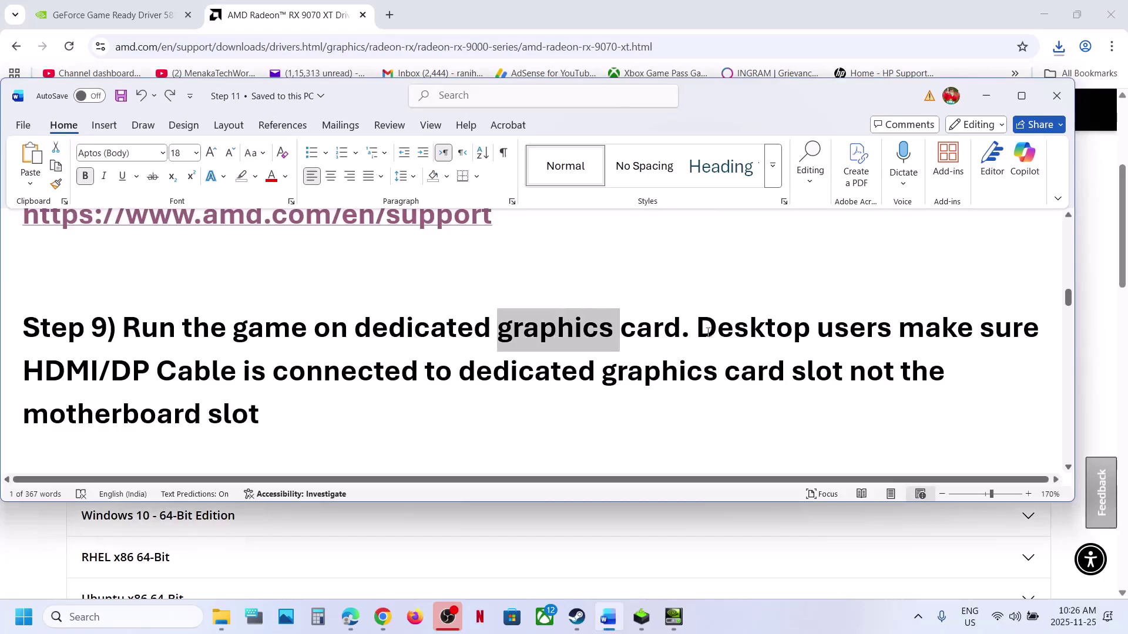
{"action": "left_click_drag", "start_coordinate": [698, 331], "coordinate": [311, 413]}
{"action": "left_click", "coordinate": [298, 419]}
- Open the Visual C++ link from Step 10 and locate the X86 and X64 downloads under Latest supported redistributable version
{"action": "scroll", "coordinate": [298, 427], "scroll_direction": "down", "scroll_amount": 3}
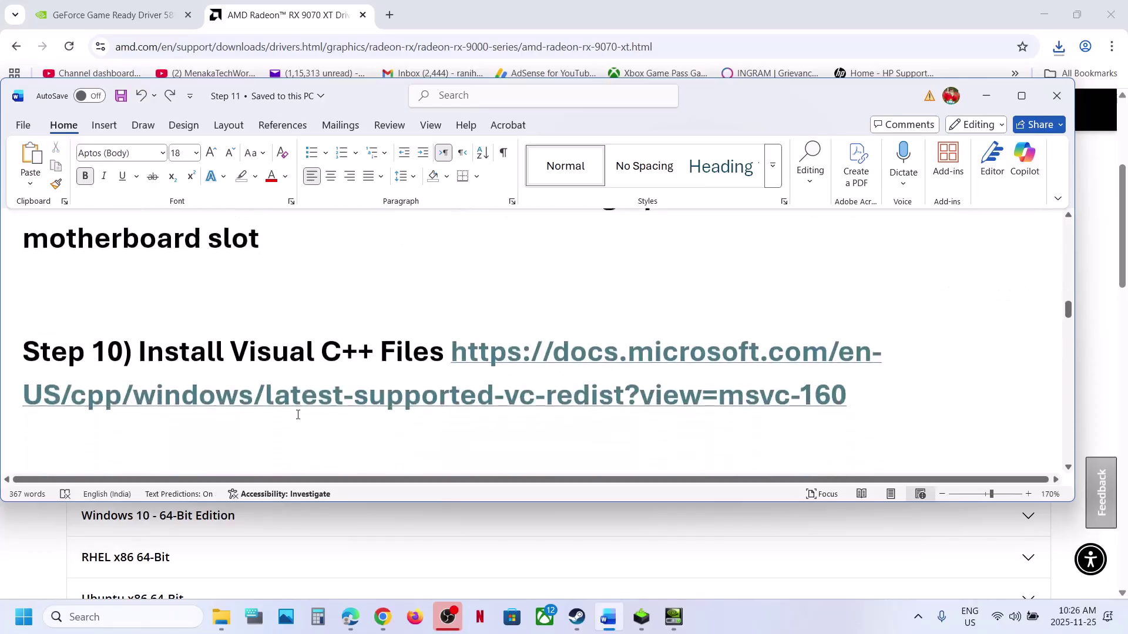
{"action": "left_click", "coordinate": [615, 398], "text": "ctrl"}
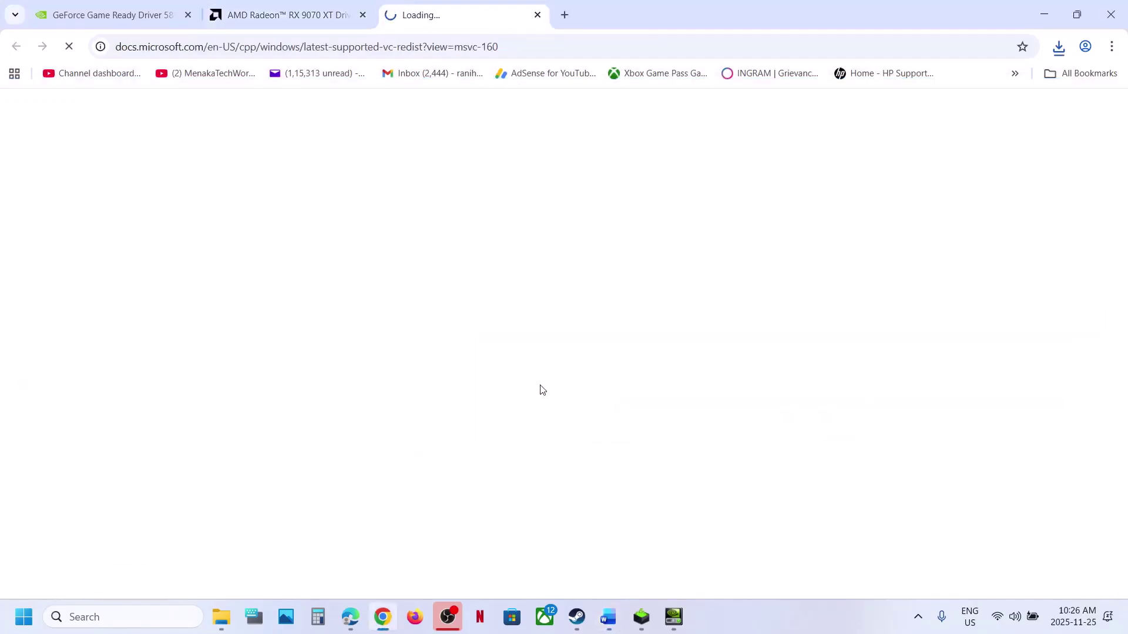
{"action": "scroll", "coordinate": [541, 389], "scroll_direction": "down", "scroll_amount": 4}
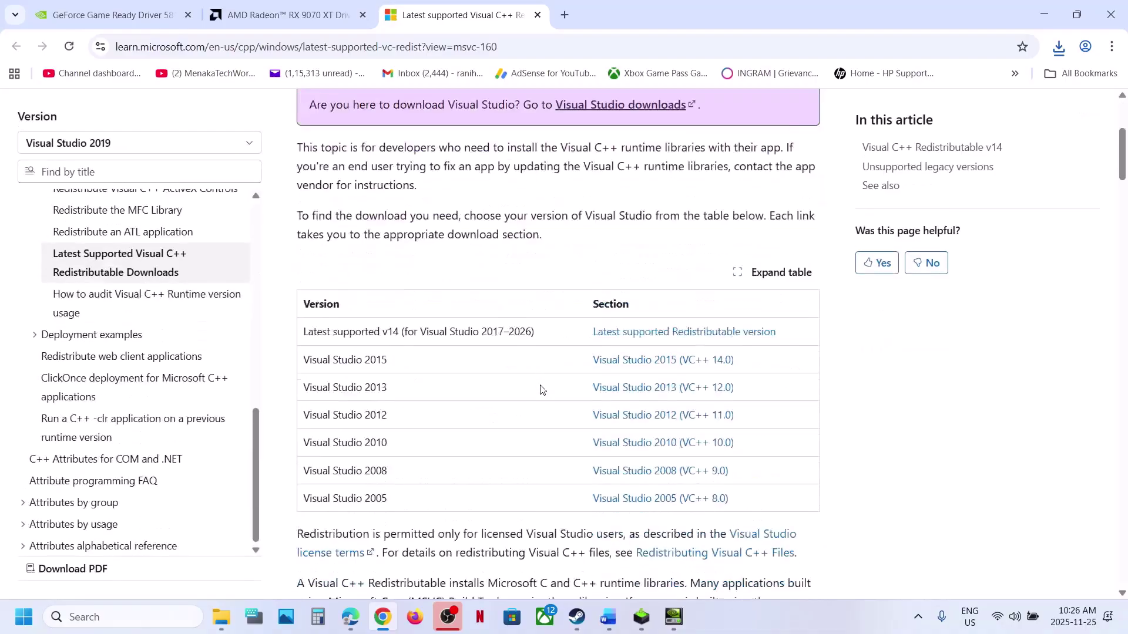
{"action": "scroll", "coordinate": [542, 390], "scroll_direction": "down", "scroll_amount": 12}
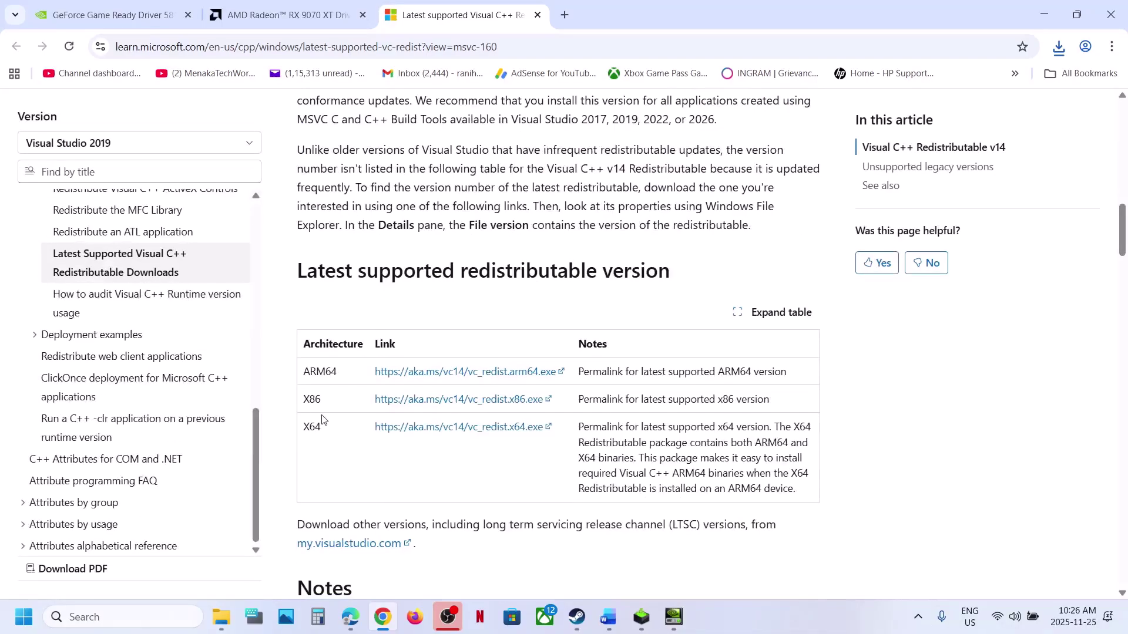
{"action": "left_click_drag", "start_coordinate": [306, 399], "coordinate": [527, 459]}
{"action": "left_click", "coordinate": [526, 459]}
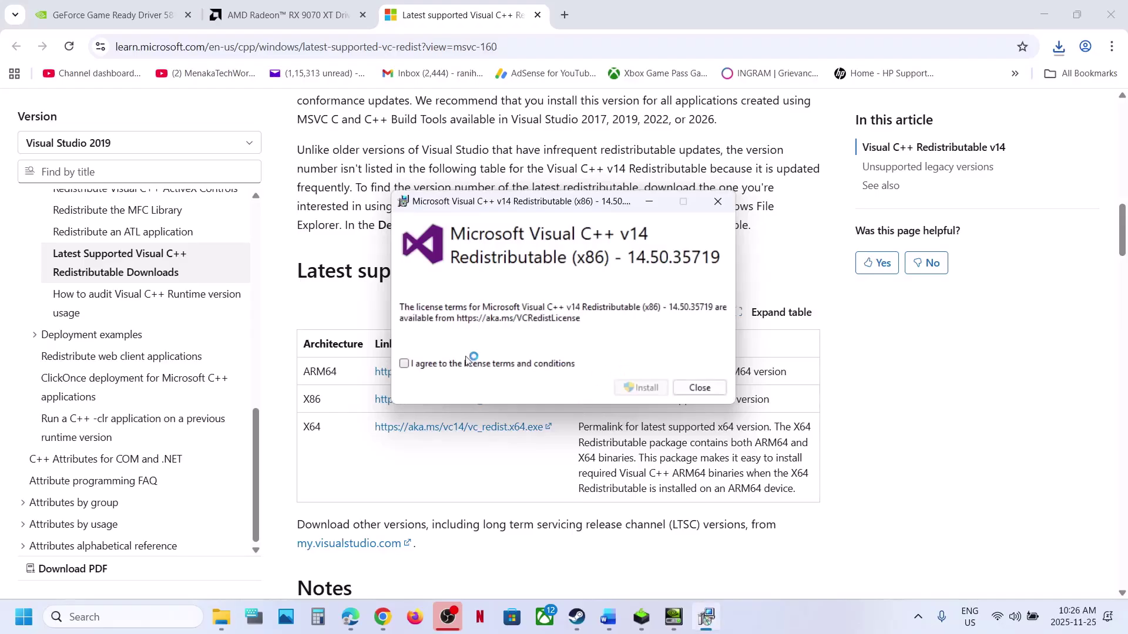
- Accept the license terms and install the Microsoft Visual C++ v14 Redistributable (x86), allowing it to change the device
{"action": "left_click", "coordinate": [464, 363]}
{"action": "left_click", "coordinate": [640, 387]}
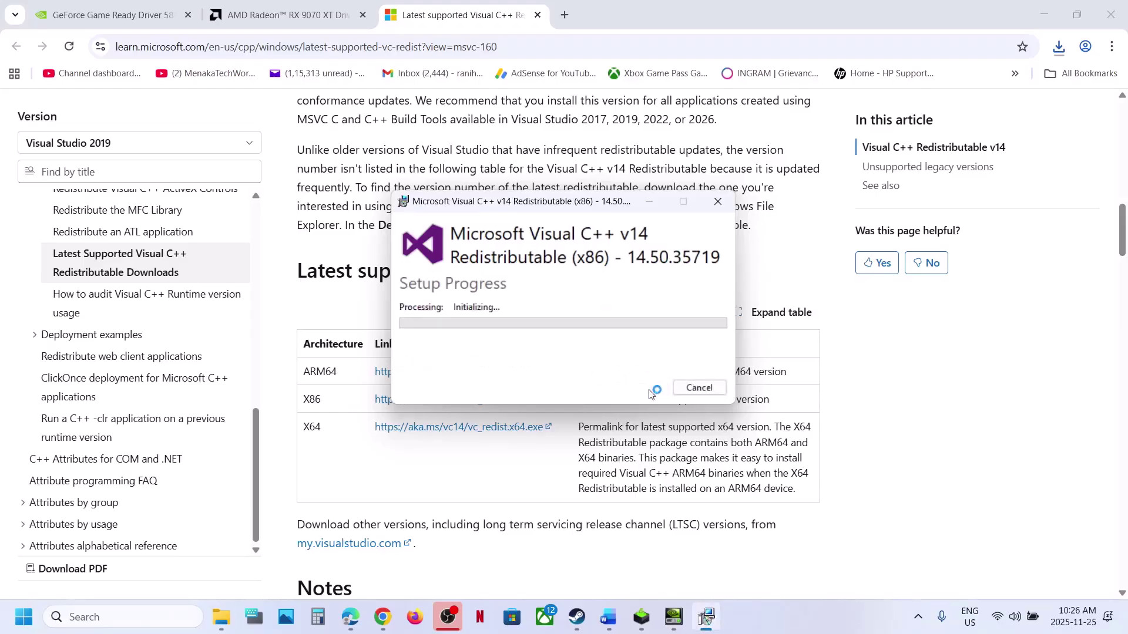
{"action": "left_click", "coordinate": [494, 418]}
- Download the X64 redistributable, run it, accept the license terms and allow the installation
{"action": "double_click", "coordinate": [337, 434]}
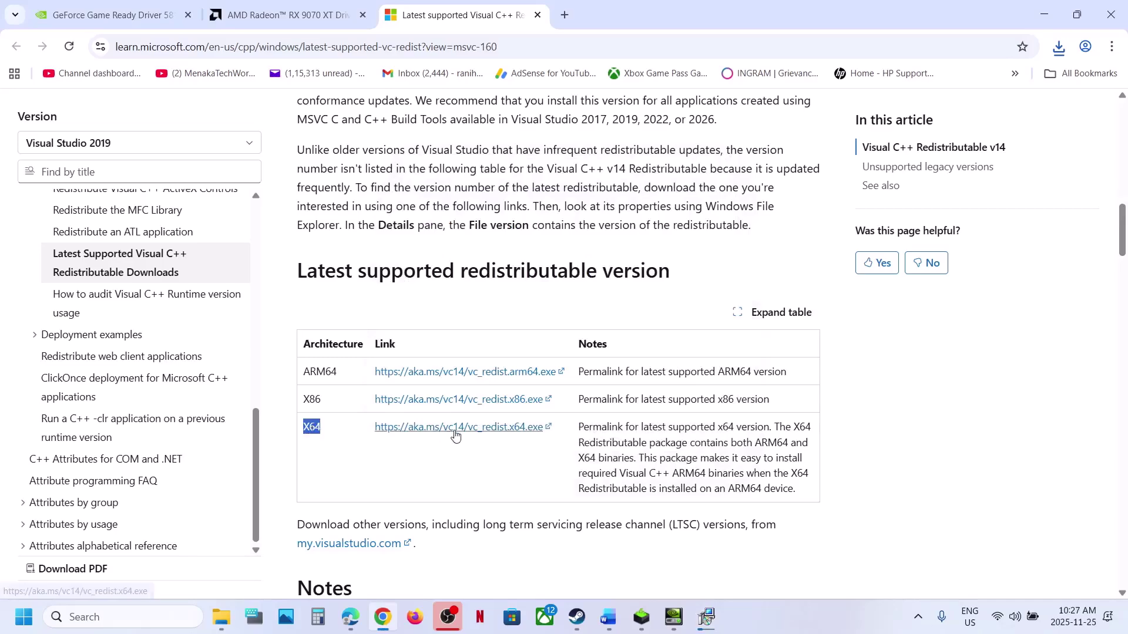
{"action": "left_click", "coordinate": [1059, 46]}
{"action": "left_click", "coordinate": [963, 111]}
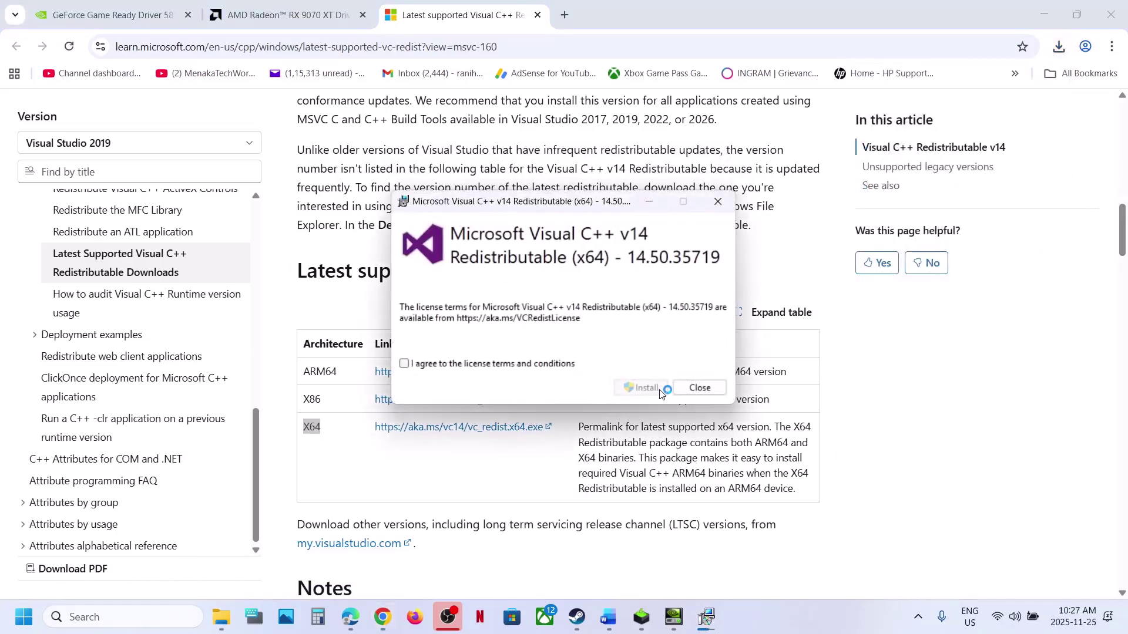
{"action": "left_click", "coordinate": [465, 364]}
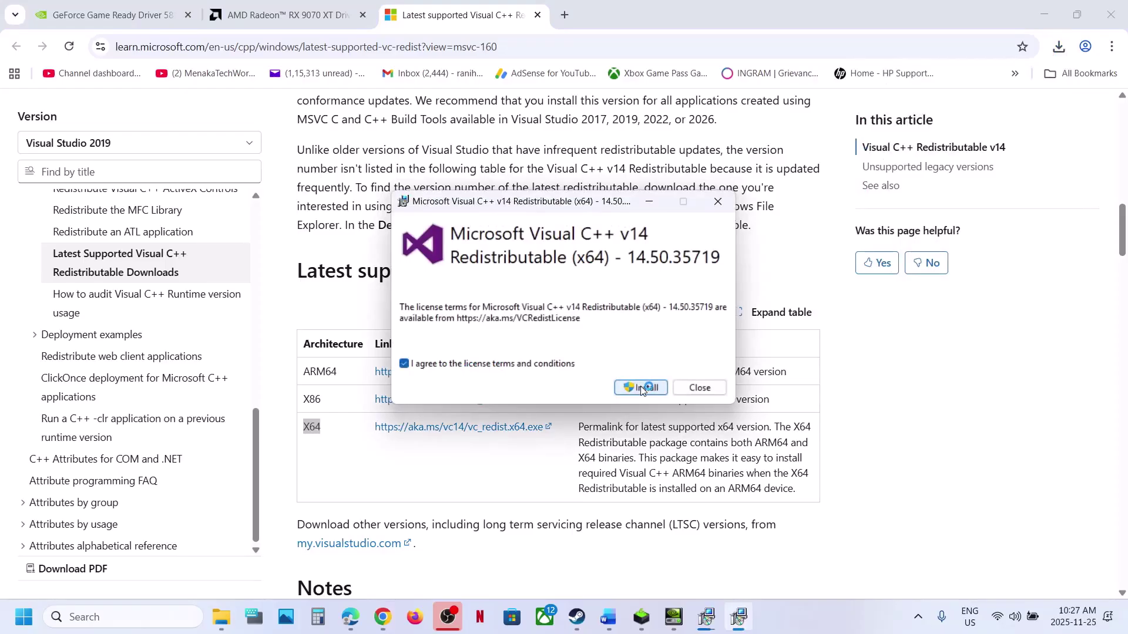
{"action": "left_click", "coordinate": [642, 387]}
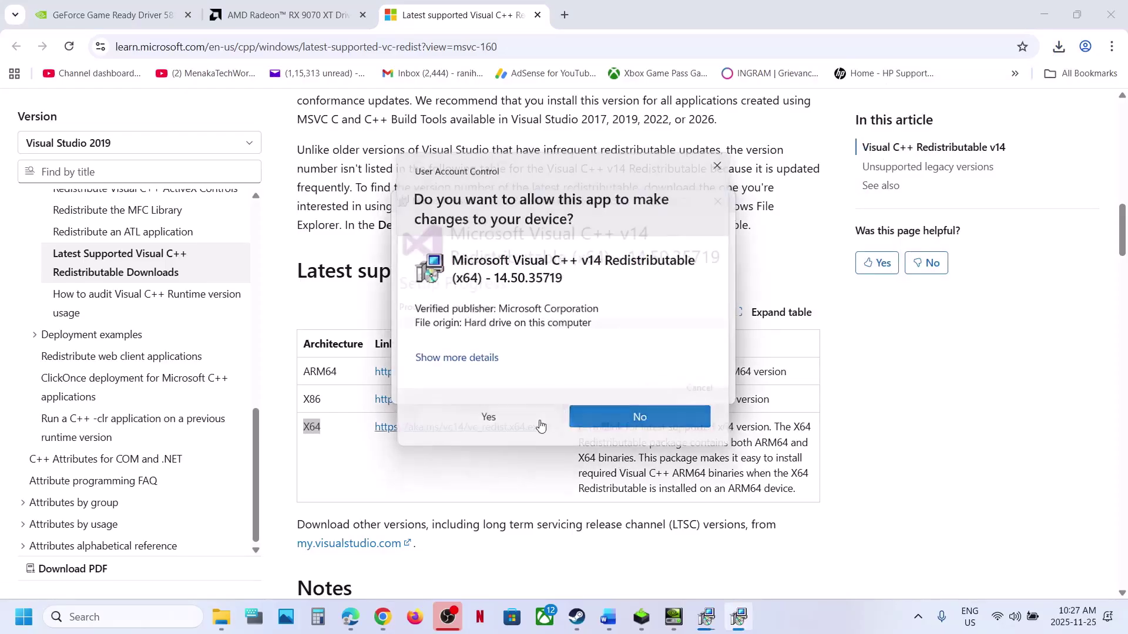
{"action": "left_click", "coordinate": [540, 424]}
- Move the x86 setup window aside and show the Restart option among the Windows power options
{"action": "left_click", "coordinate": [704, 627]}
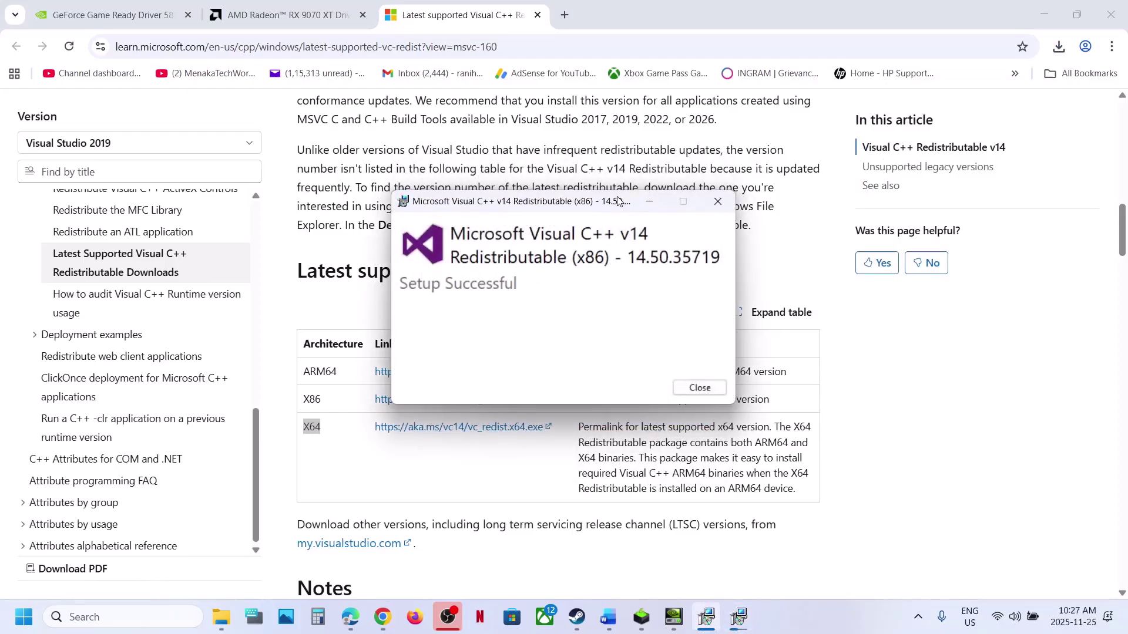
{"action": "left_click_drag", "start_coordinate": [617, 206], "coordinate": [323, 269]}
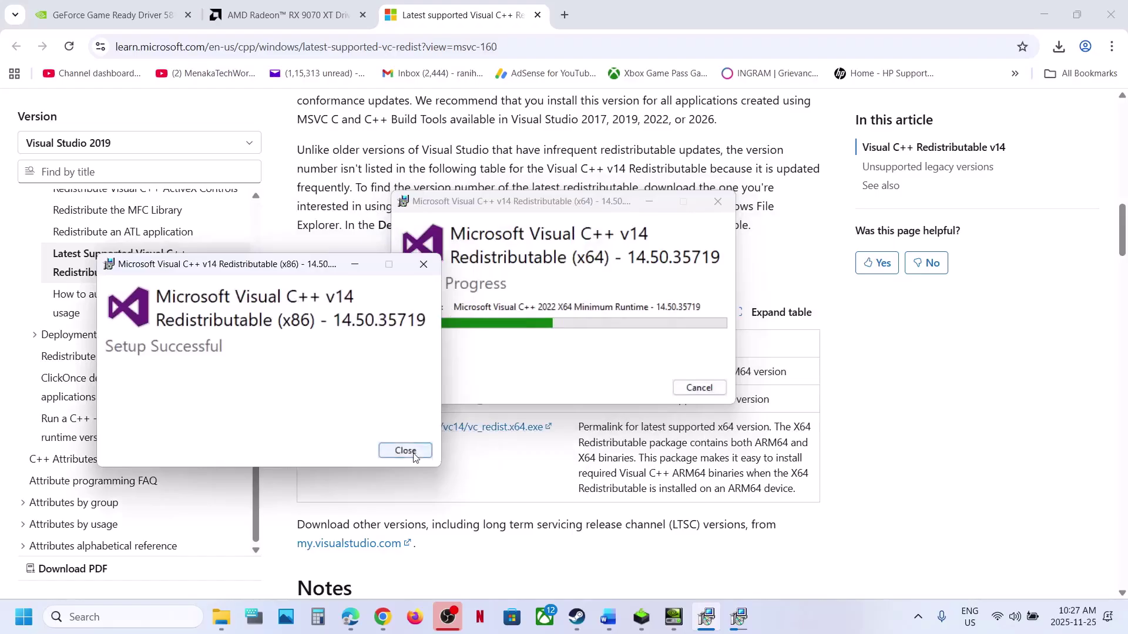
{"action": "left_click", "coordinate": [24, 624]}
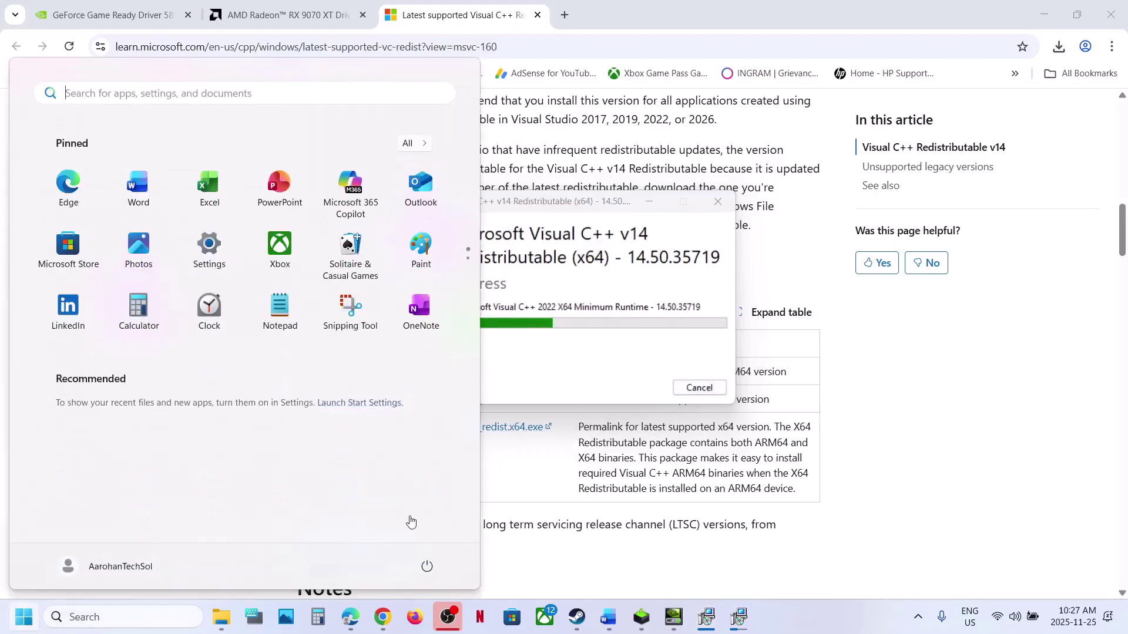
{"action": "left_click", "coordinate": [427, 566]}
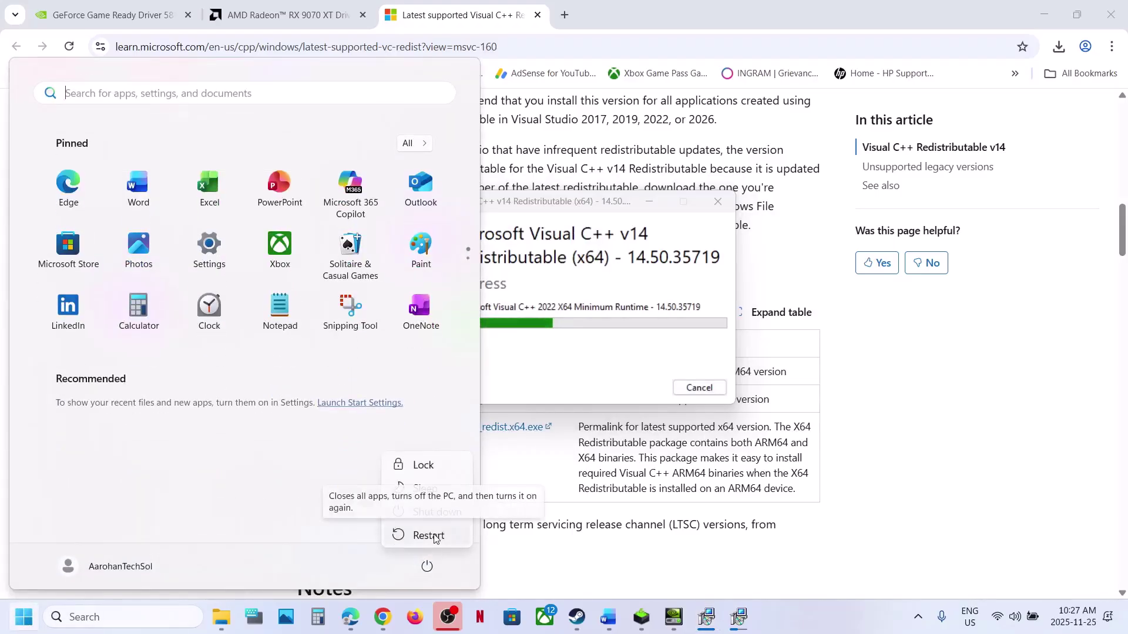
- Switch to the Word document, maximize its window and bring Step 11 about the power plan into view
{"action": "left_click", "coordinate": [609, 617]}
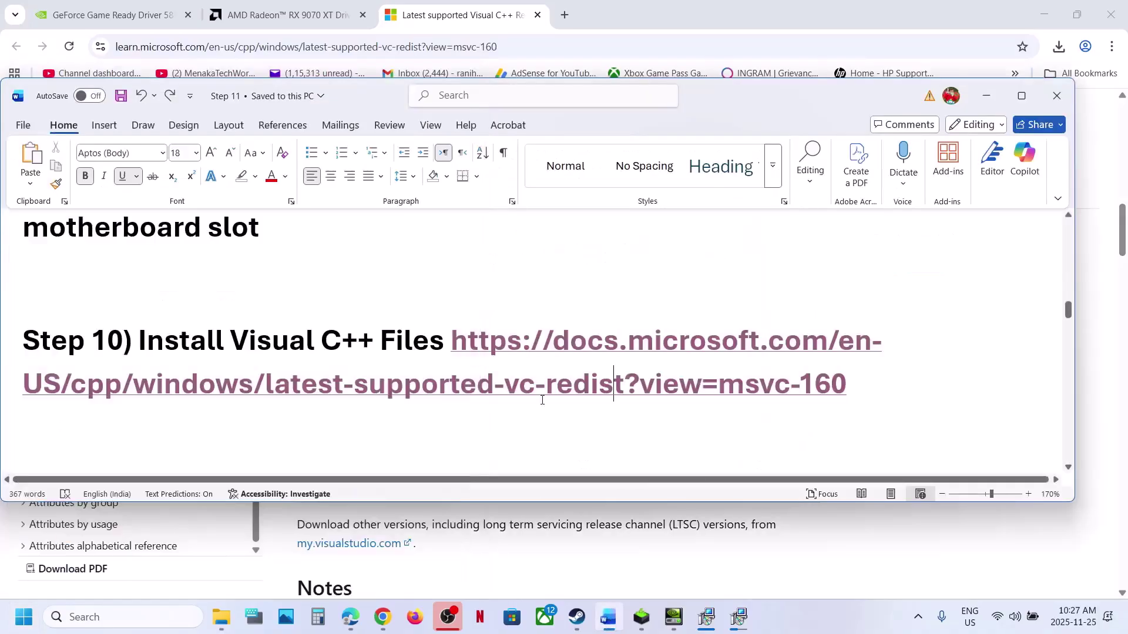
{"action": "scroll", "coordinate": [417, 399], "scroll_direction": "down", "scroll_amount": 4}
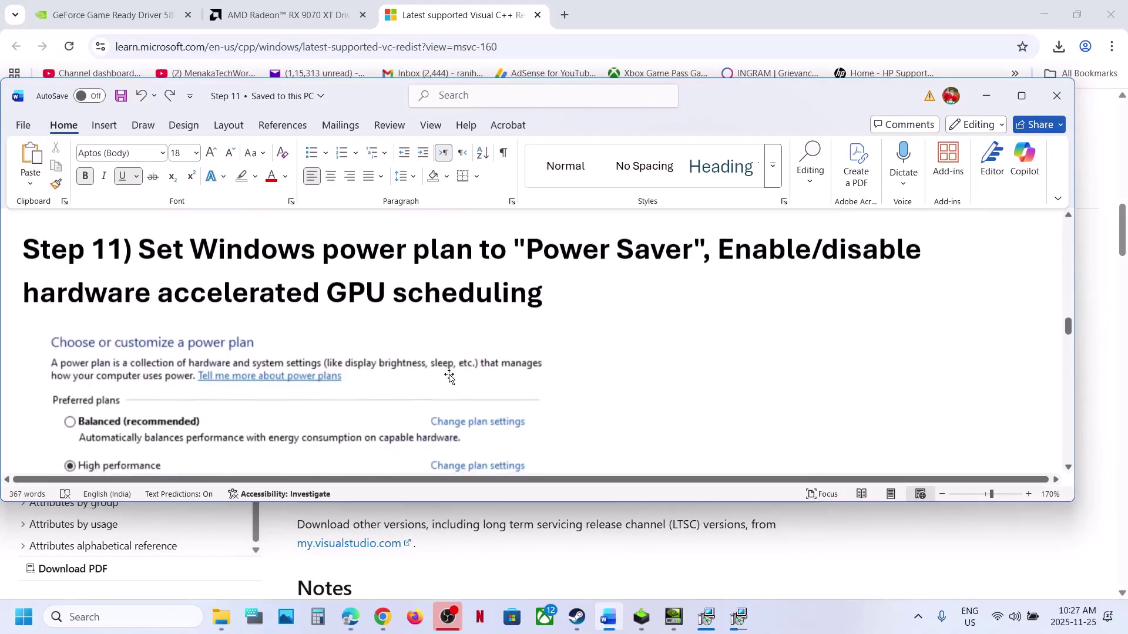
{"action": "left_click", "coordinate": [1022, 96]}
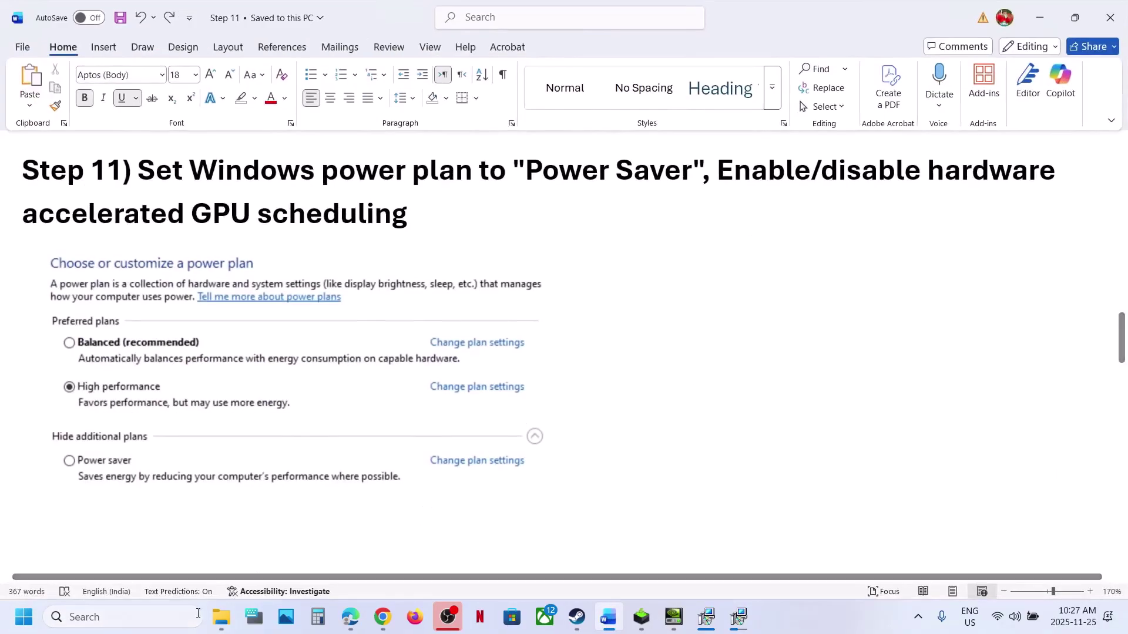
- View the power plans in Control Panel's Power Options under Hardware and Sound, and close the window
{"action": "left_click", "coordinate": [114, 620]}
{"action": "type", "text": "control"}
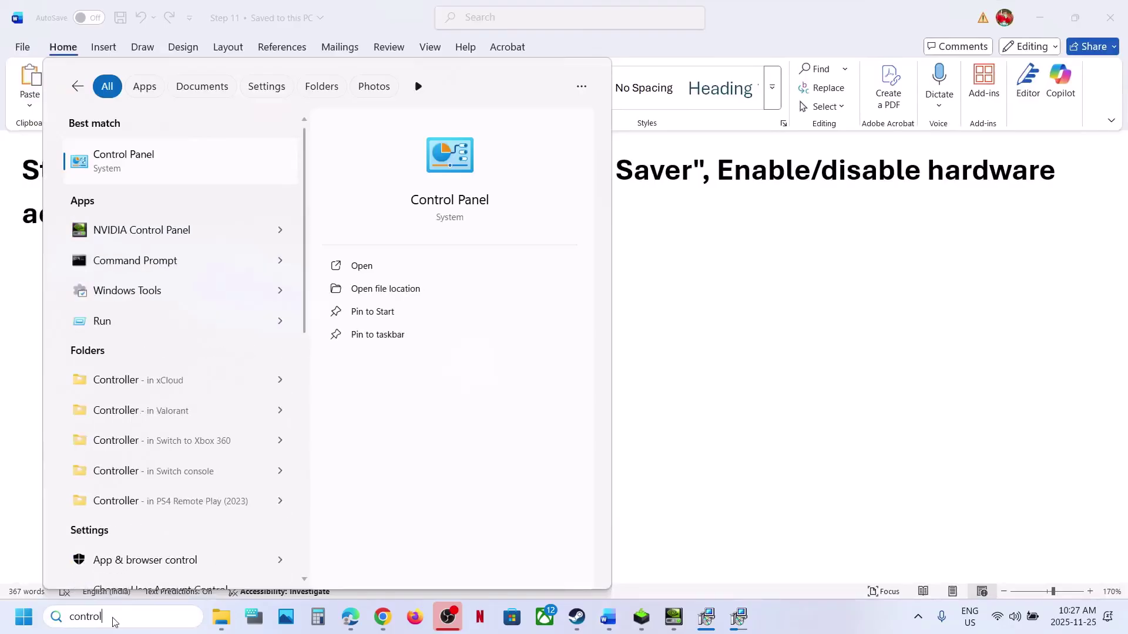
{"action": "key", "text": "Return"}
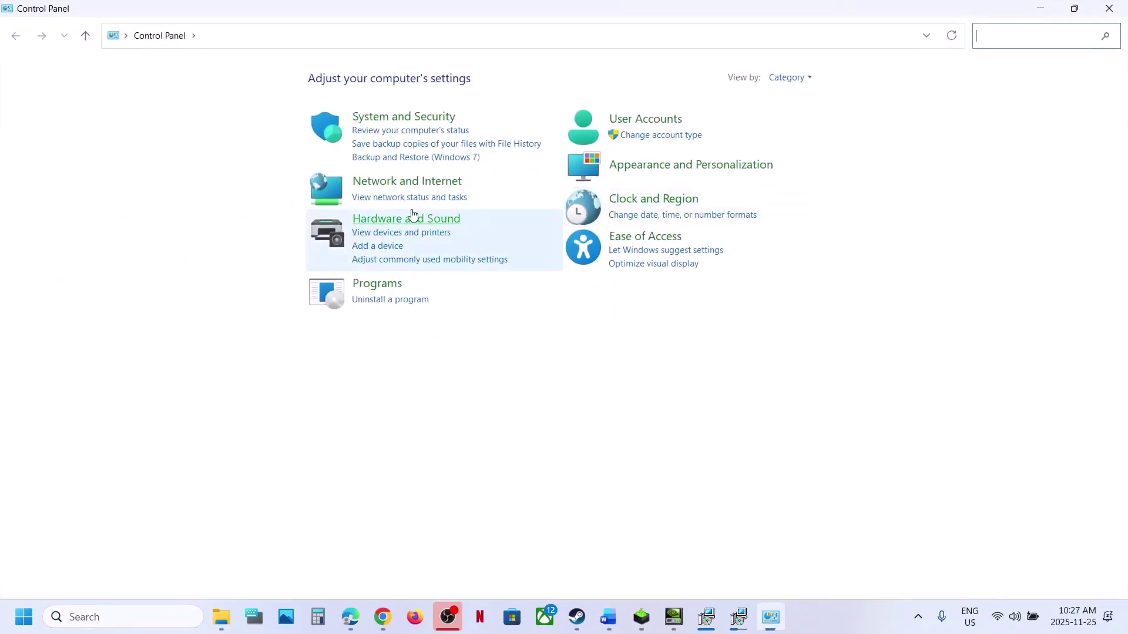
{"action": "left_click", "coordinate": [413, 218]}
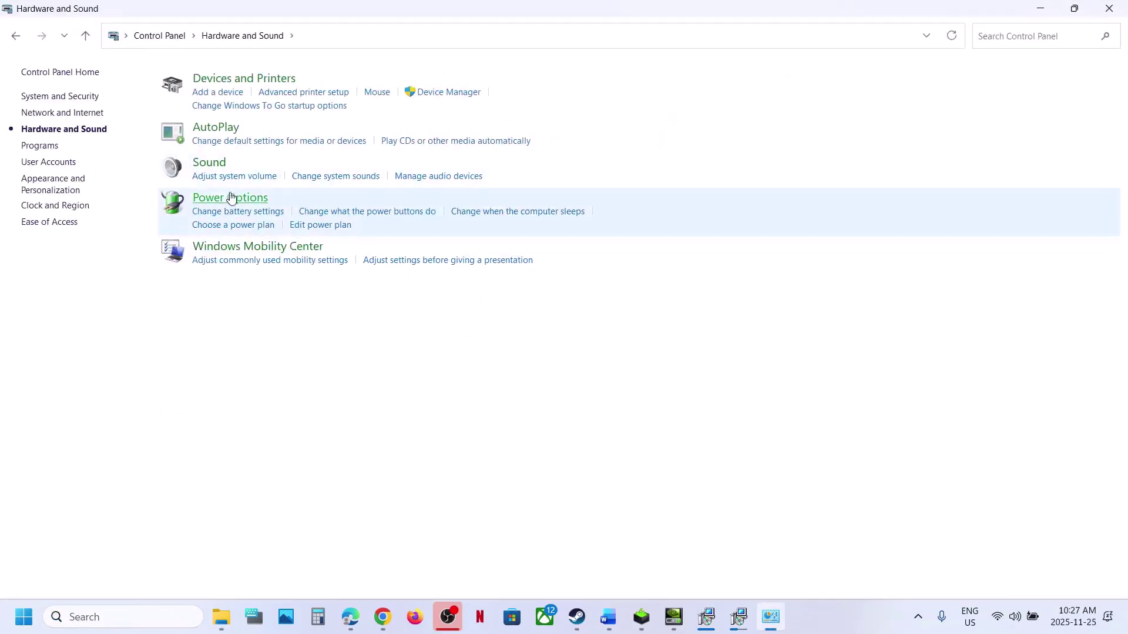
{"action": "left_click", "coordinate": [231, 199]}
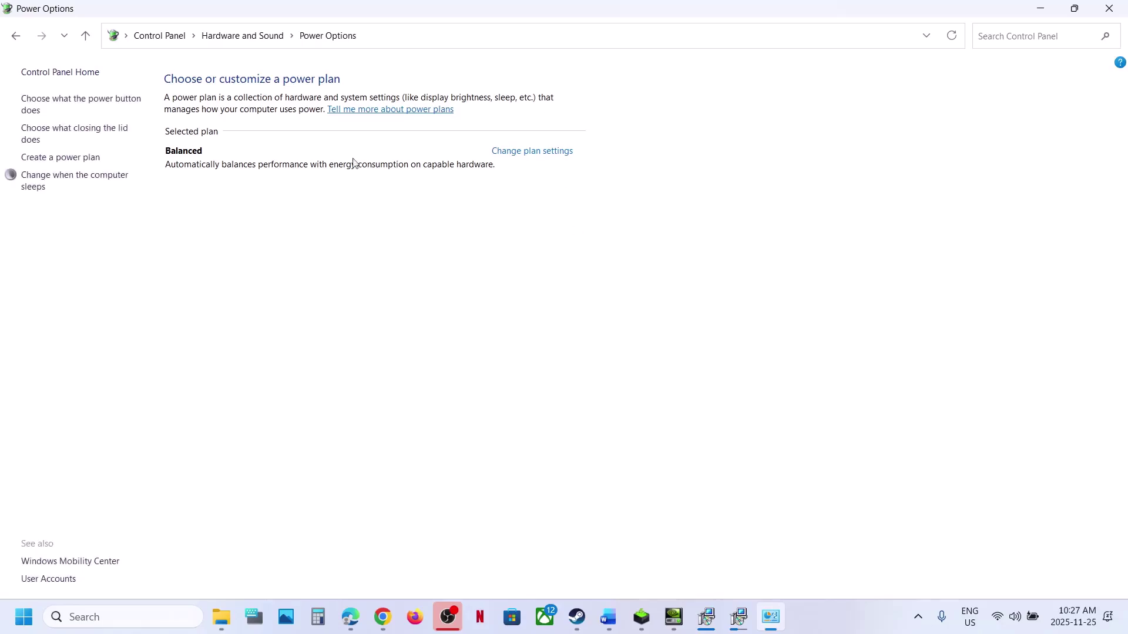
{"action": "left_click", "coordinate": [1109, 8]}
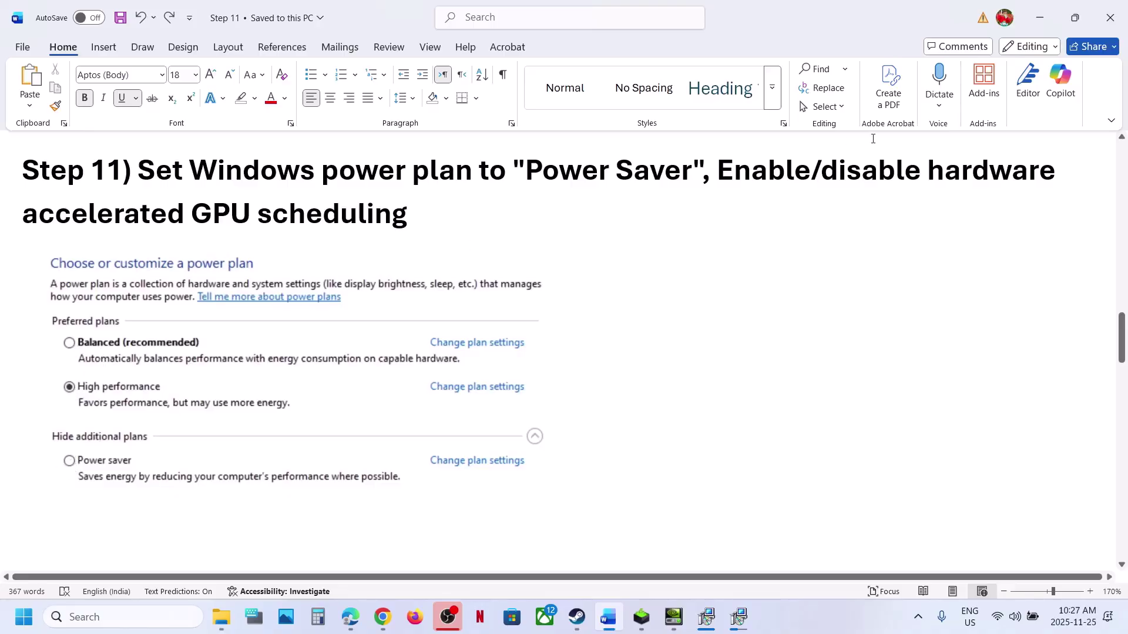
- Highlight the GPU scheduling instruction in Step 11, open Windows Graphics settings and expand the advanced graphics settings
{"action": "left_click_drag", "start_coordinate": [725, 170], "coordinate": [428, 233]}
{"action": "left_click", "coordinate": [128, 619]}
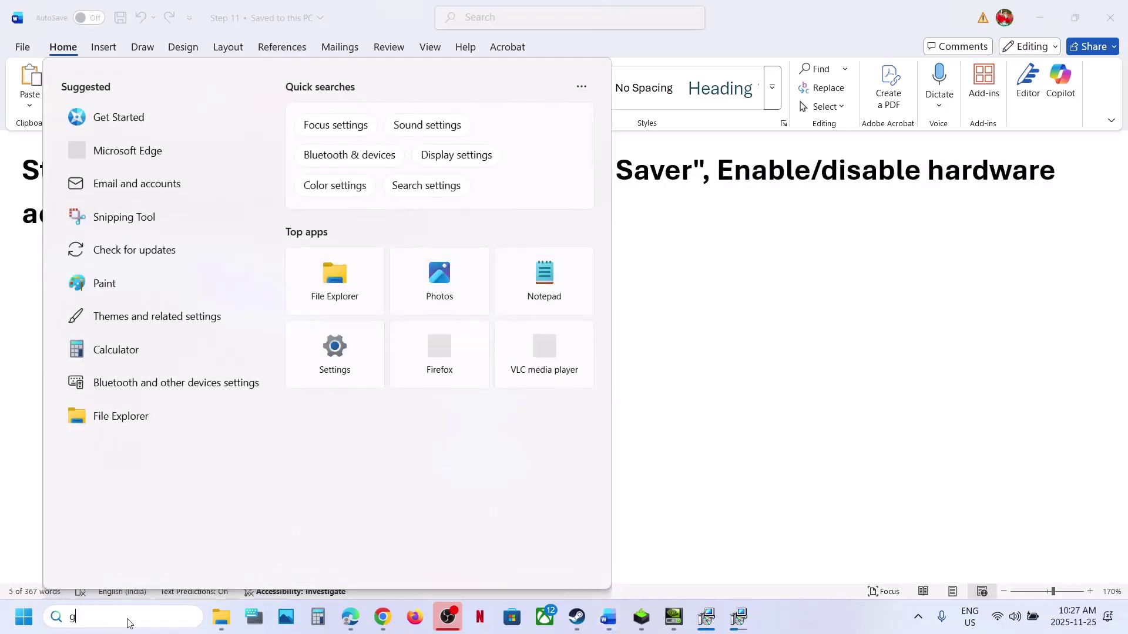
{"action": "type", "text": "graphi"}
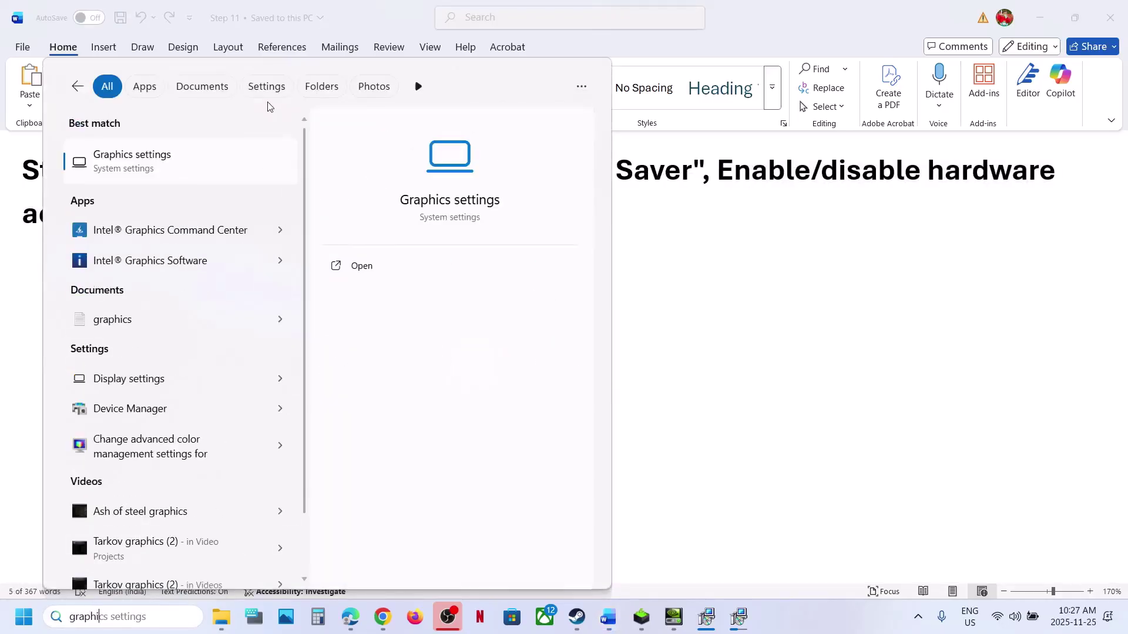
{"action": "left_click", "coordinate": [188, 154]}
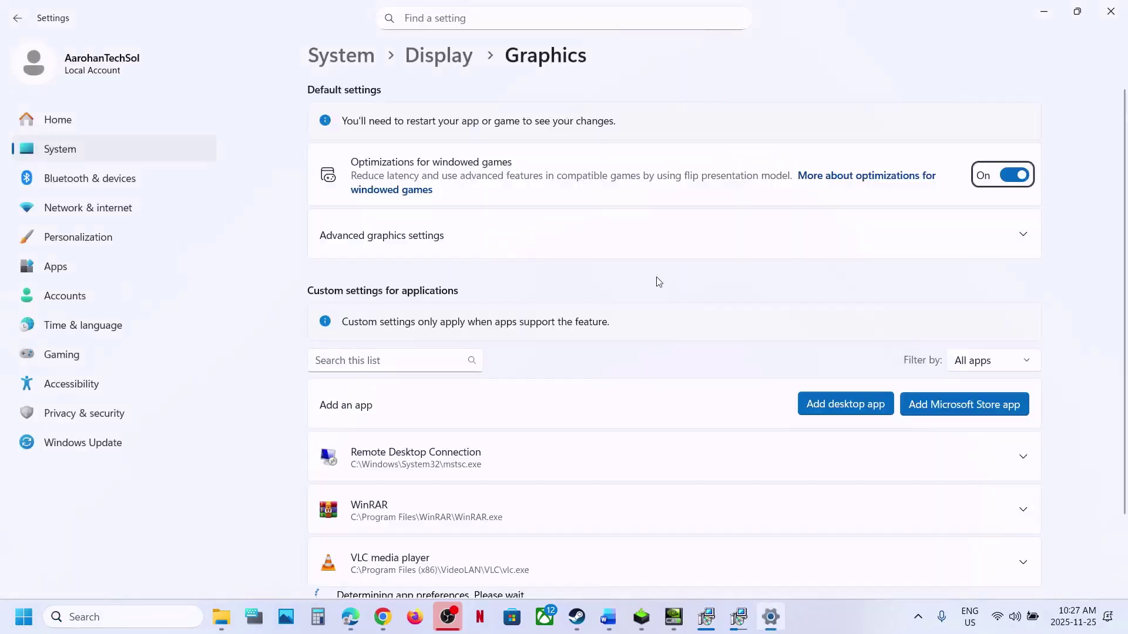
{"action": "left_click", "coordinate": [820, 408]}
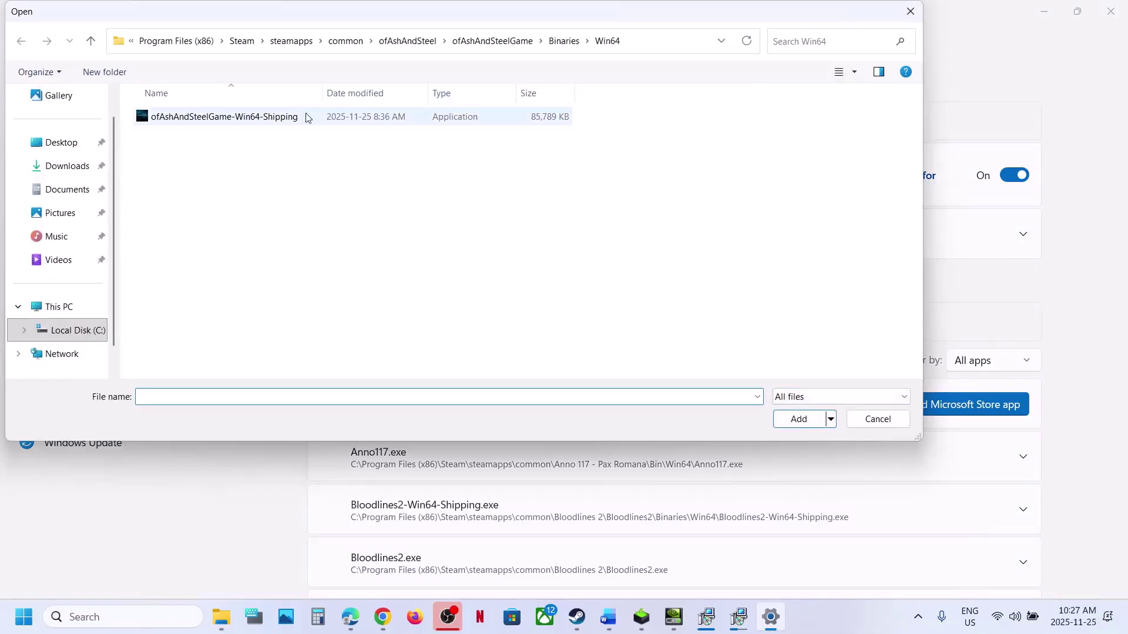
{"action": "left_click", "coordinate": [911, 11]}
{"action": "left_click", "coordinate": [382, 252]}
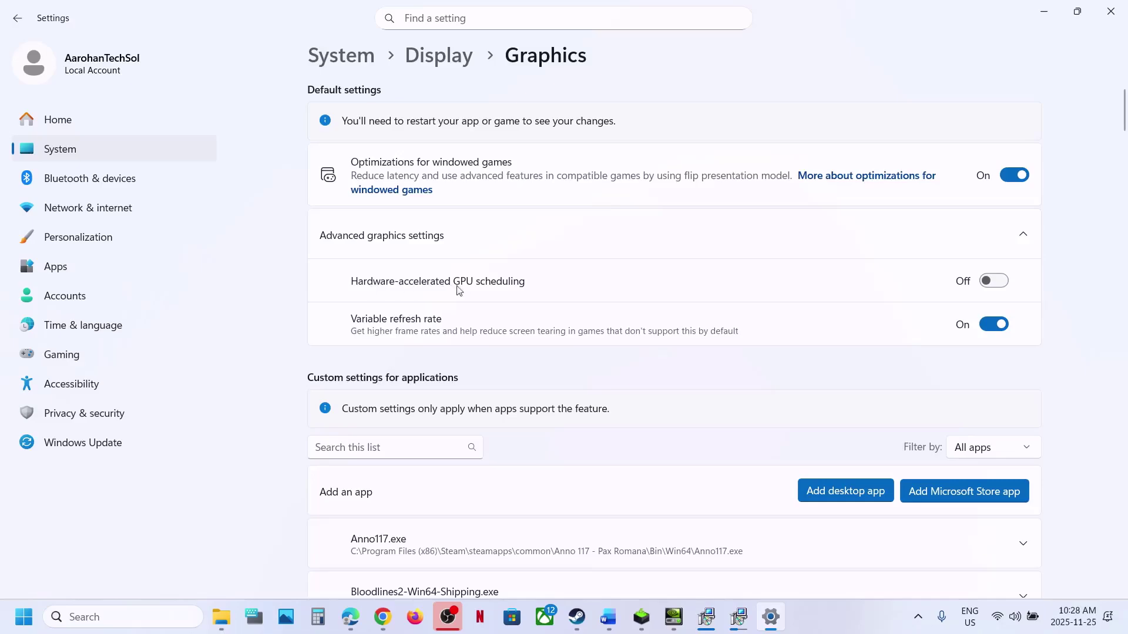
- Switch hardware-accelerated GPU scheduling on and back off, and close the Settings window
{"action": "left_click", "coordinate": [997, 282]}
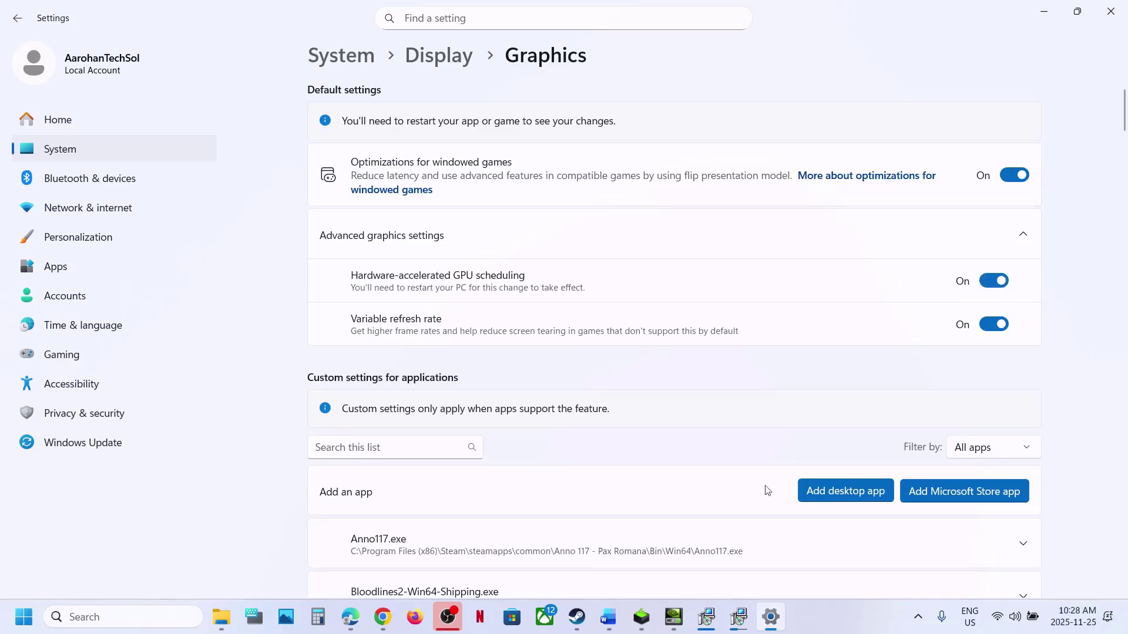
{"action": "left_click", "coordinate": [570, 621]}
{"action": "left_click", "coordinate": [570, 620]}
{"action": "left_click", "coordinate": [993, 281]}
{"action": "left_click", "coordinate": [1112, 13]}
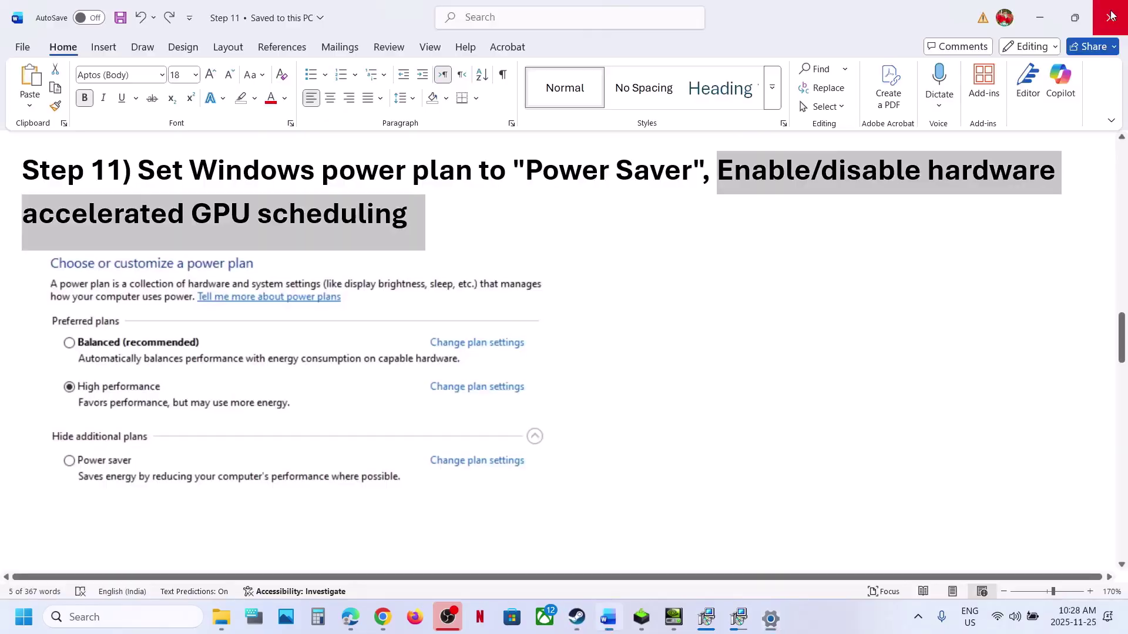
- Highlight the onboard graphics instruction in Step 12 and expand the display adapters in Device Manager
{"action": "scroll", "coordinate": [457, 353], "scroll_direction": "down", "scroll_amount": 5}
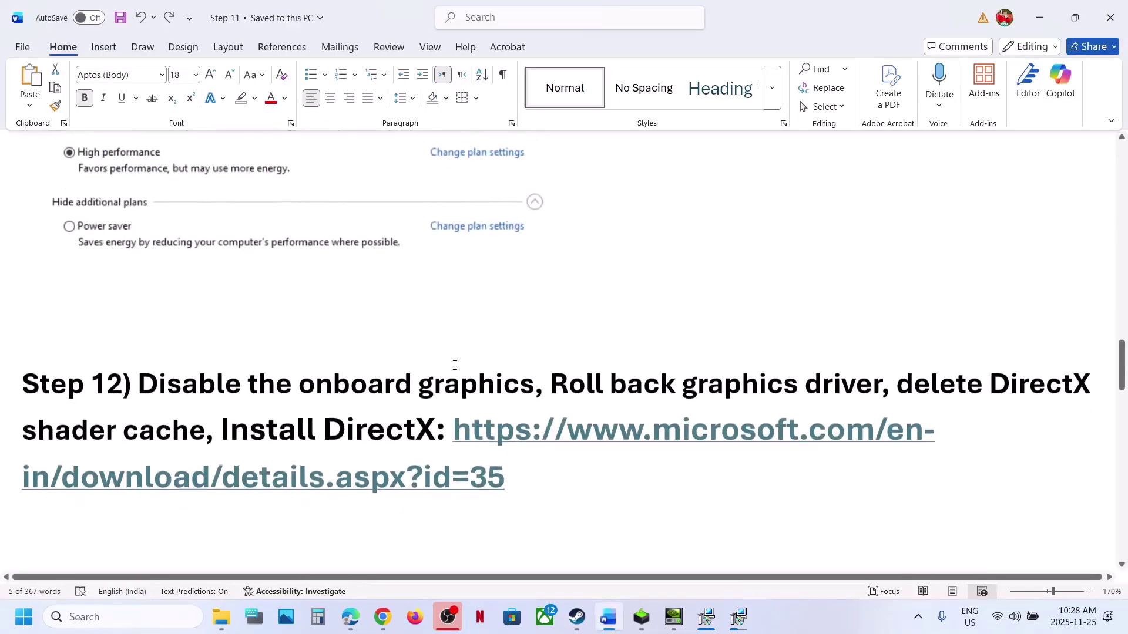
{"action": "left_click_drag", "start_coordinate": [135, 388], "coordinate": [546, 381]}
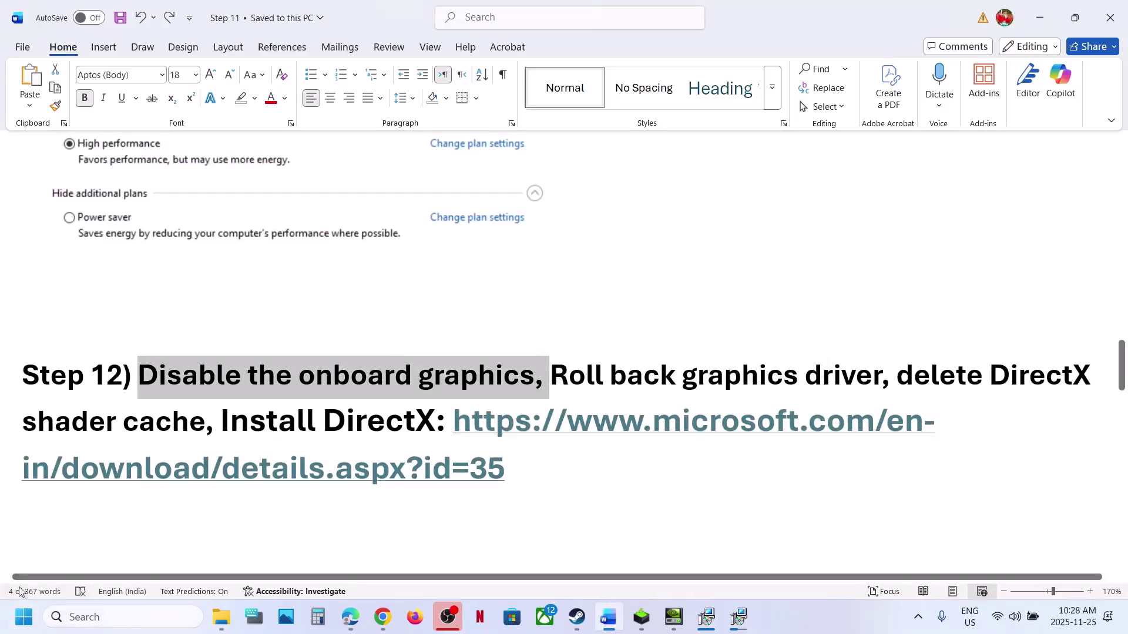
{"action": "right_click", "coordinate": [23, 617]}
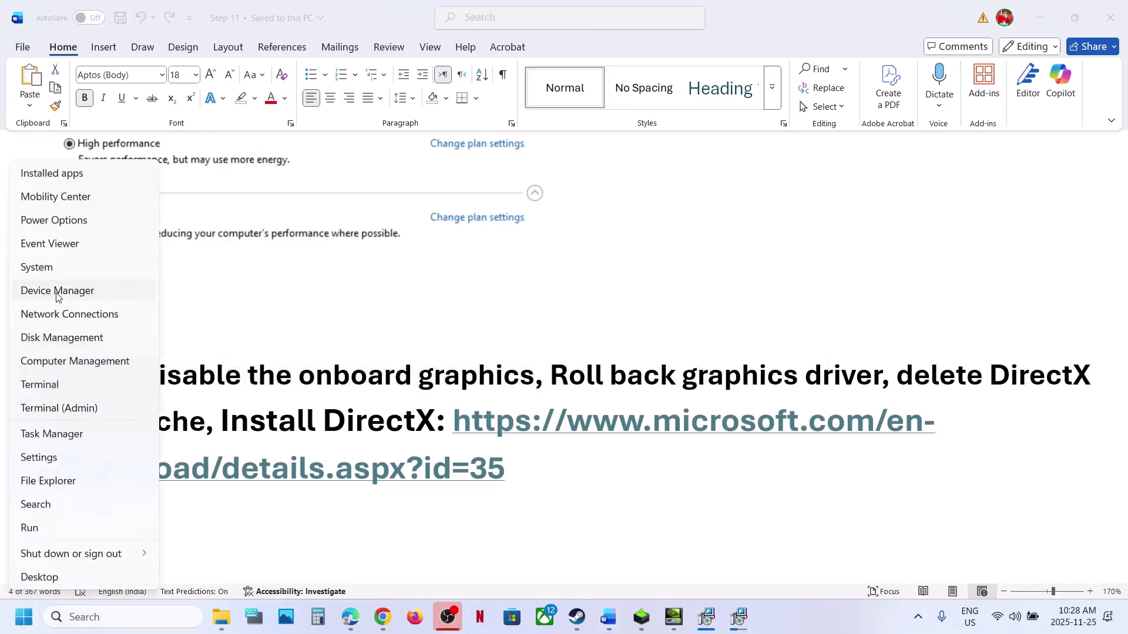
{"action": "left_click", "coordinate": [57, 291]}
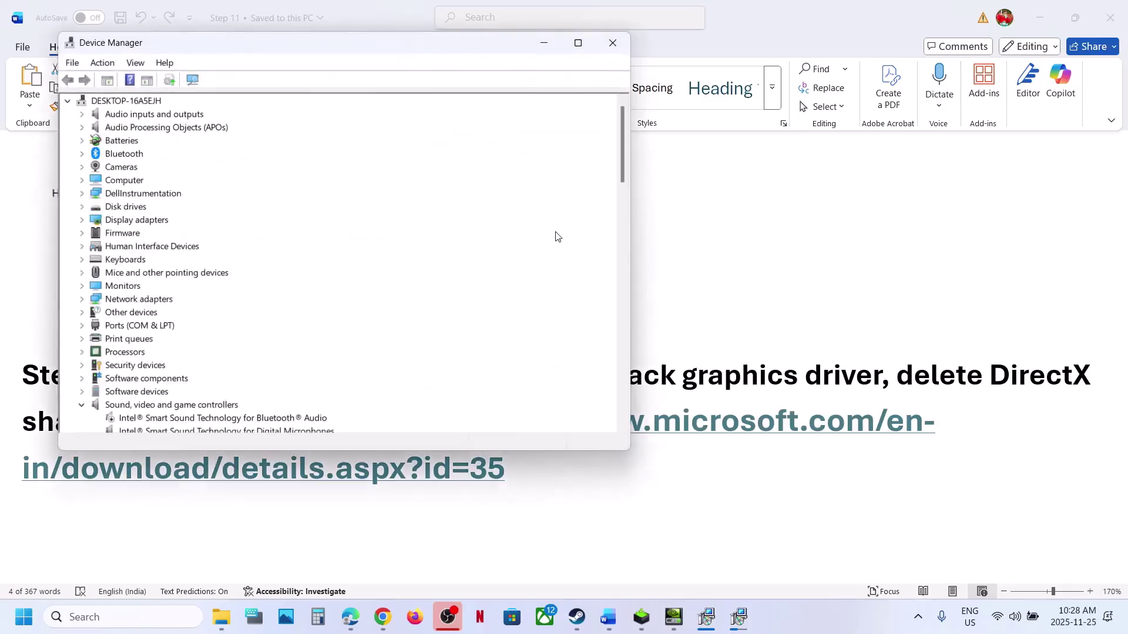
{"action": "left_click", "coordinate": [82, 220]}
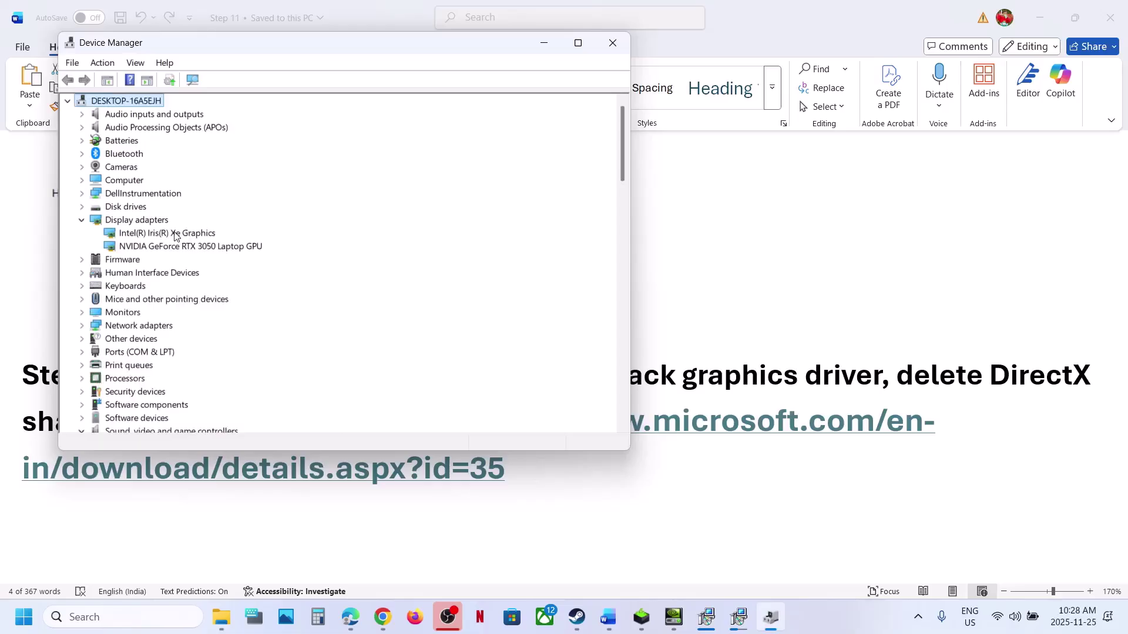
- Show the Disable device option for Intel(R) Iris(R) Xe Graphics without applying it, and close Device Manager
{"action": "left_click", "coordinate": [174, 233]}
{"action": "left_click", "coordinate": [172, 251]}
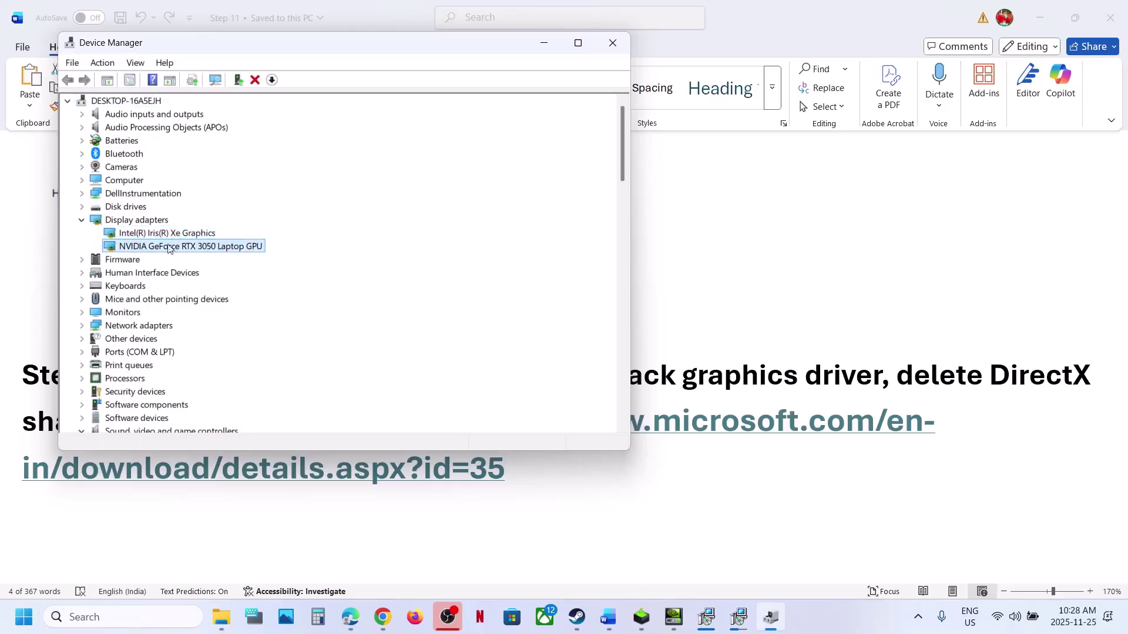
{"action": "left_click", "coordinate": [155, 233]}
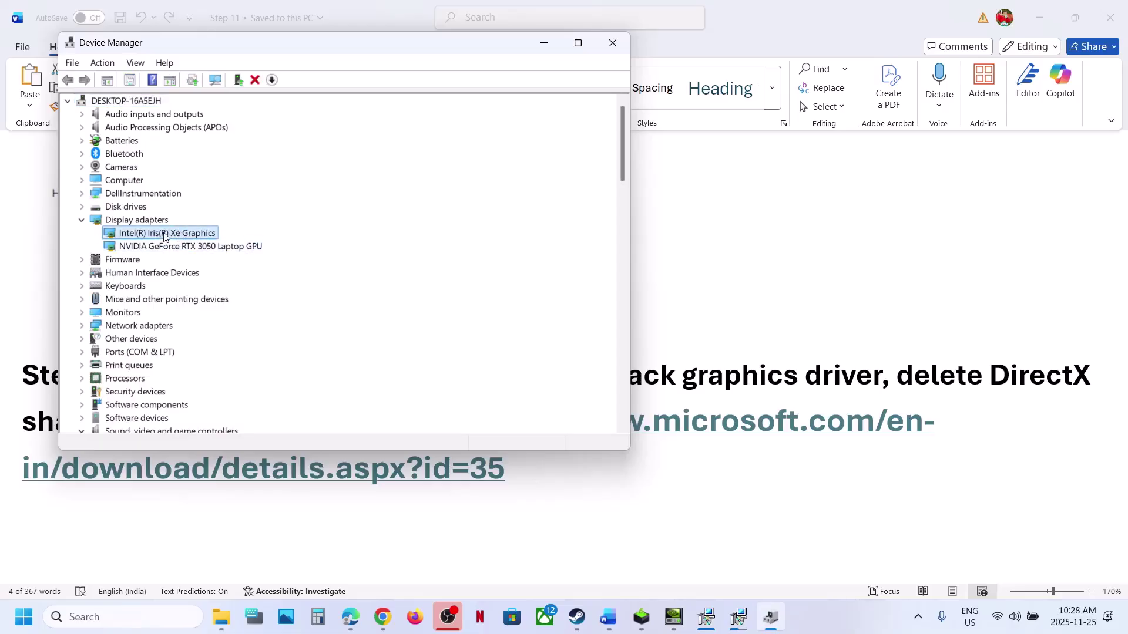
{"action": "right_click", "coordinate": [165, 237]}
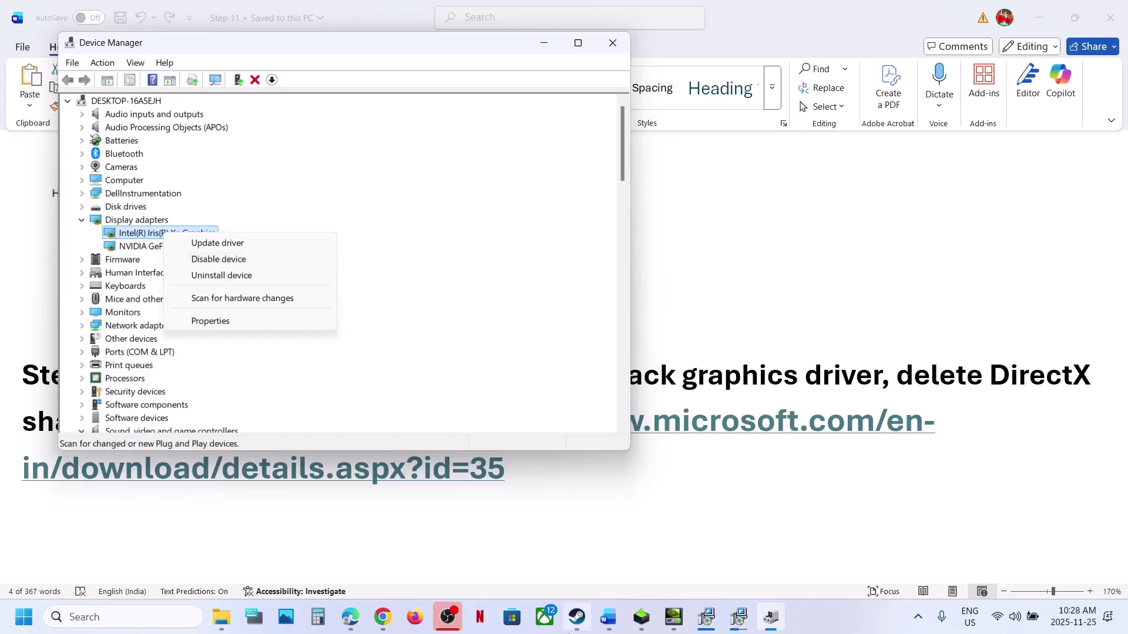
{"action": "left_click", "coordinate": [575, 624]}
{"action": "left_click", "coordinate": [575, 624]}
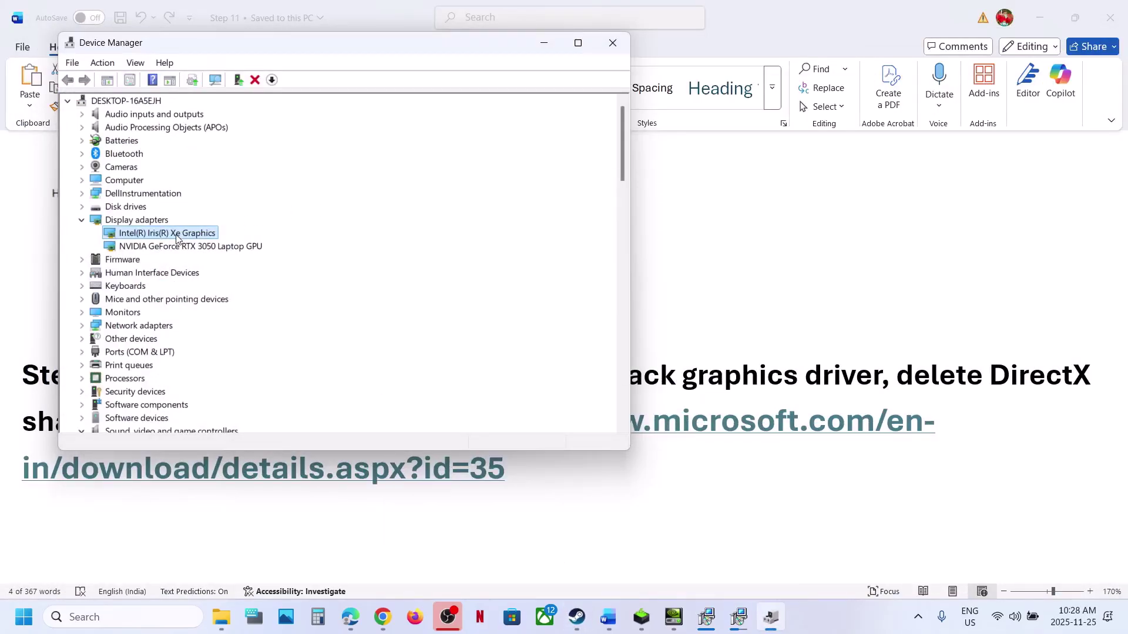
{"action": "right_click", "coordinate": [176, 237]}
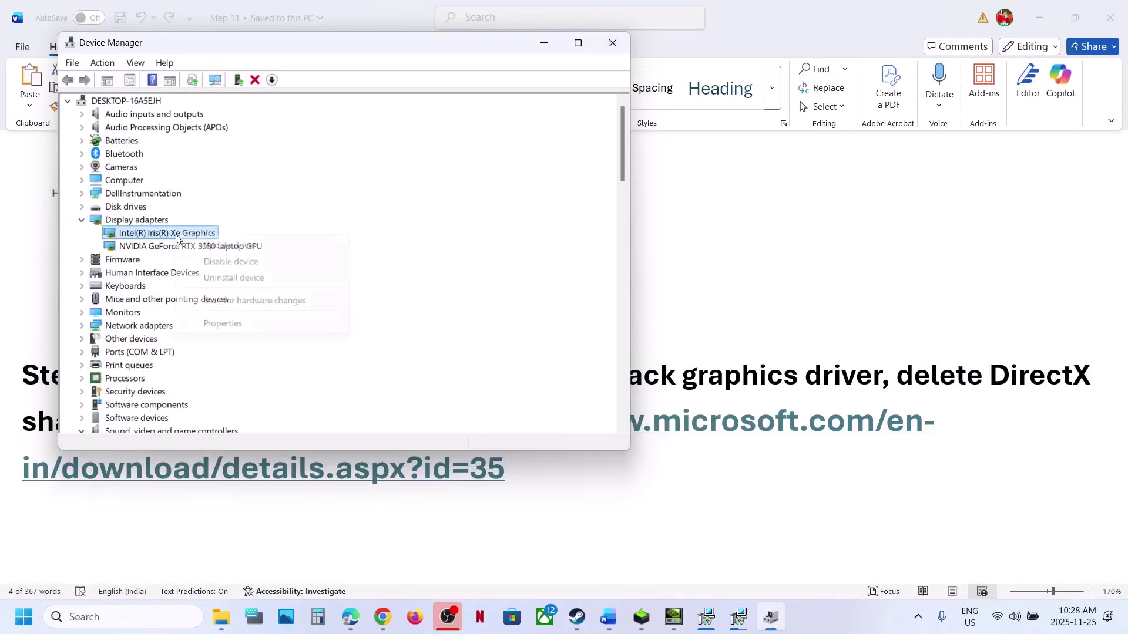
{"action": "left_click", "coordinate": [472, 166]}
{"action": "left_click", "coordinate": [612, 42]}
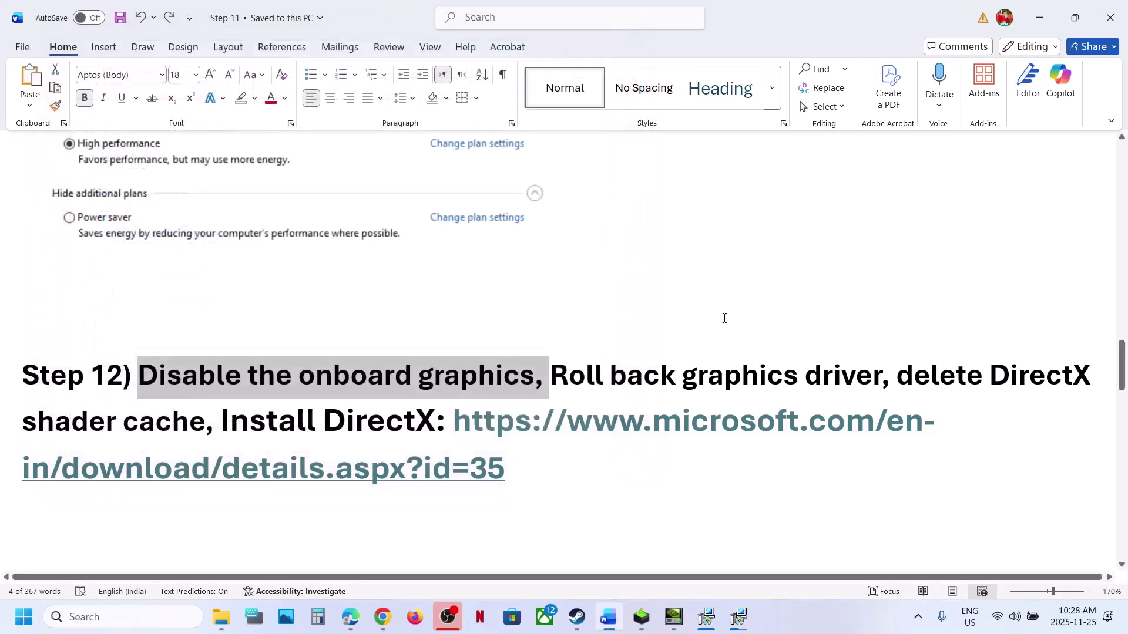
- Highlight the shader cache instruction in Step 12 and delete the ticked files on drive C:, including DirectX Shader Cache, with Disk Cleanup
{"action": "left_click_drag", "start_coordinate": [903, 370], "coordinate": [191, 420]}
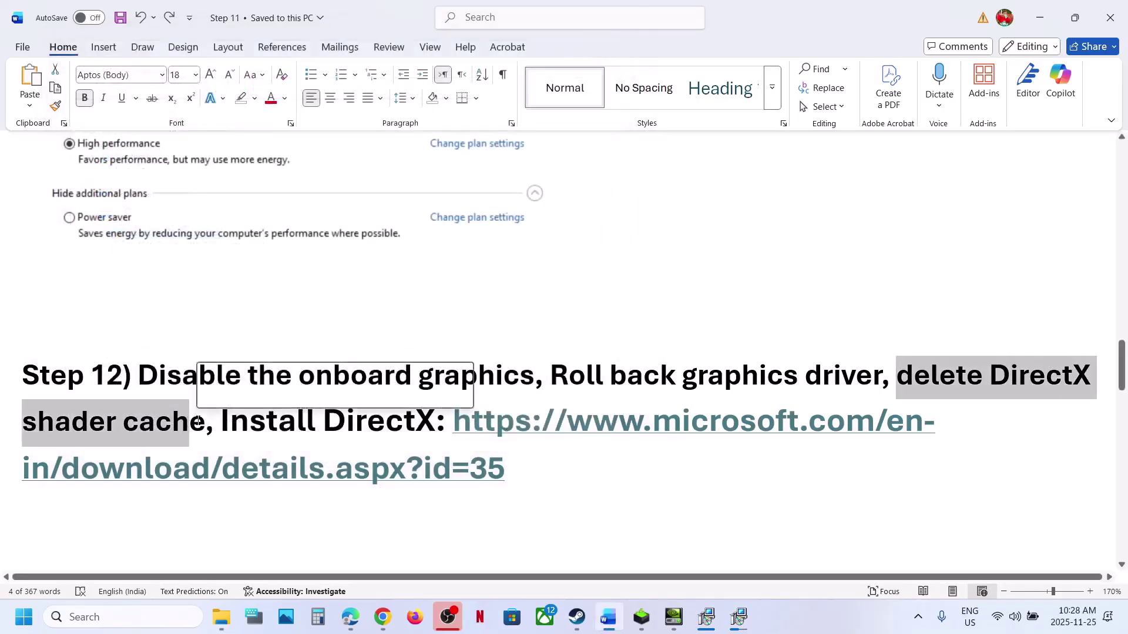
{"action": "left_click", "coordinate": [137, 617]}
{"action": "type", "text": "disk"}
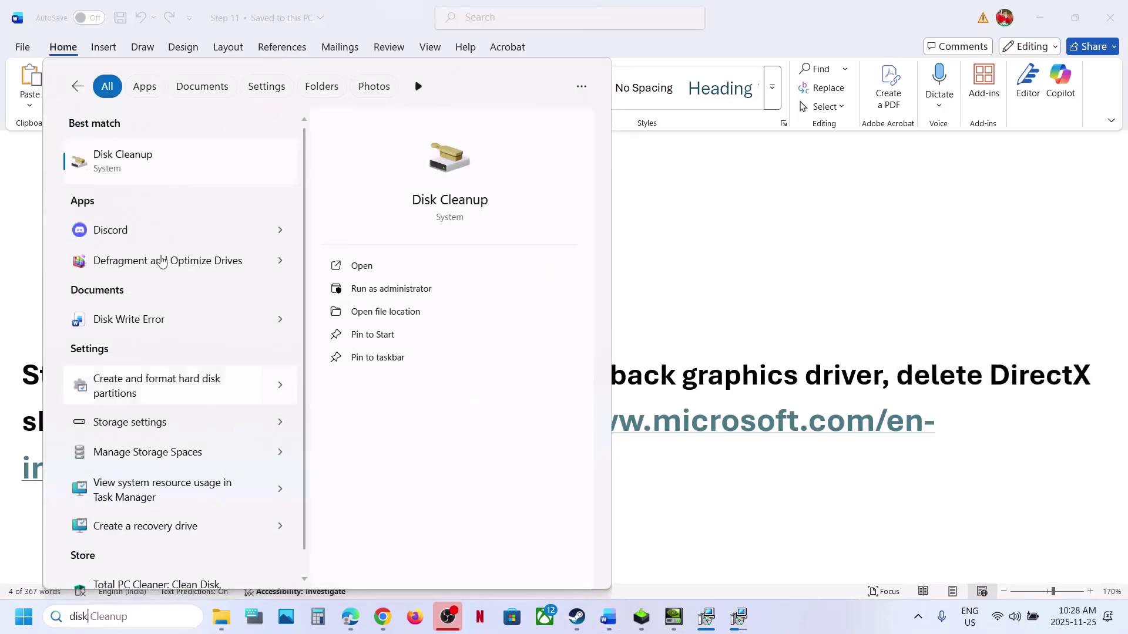
{"action": "left_click", "coordinate": [148, 145]}
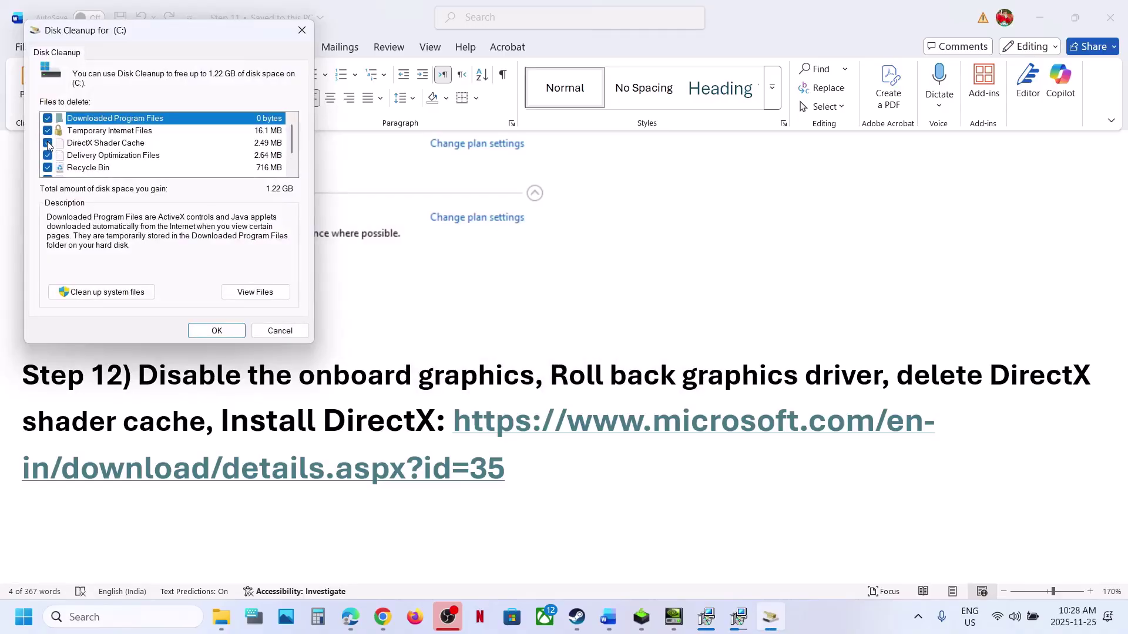
{"action": "scroll", "coordinate": [50, 160], "scroll_direction": "down", "scroll_amount": 1}
{"action": "scroll", "coordinate": [57, 160], "scroll_direction": "up", "scroll_amount": 1}
{"action": "left_click", "coordinate": [217, 330]}
{"action": "left_click", "coordinate": [585, 316]}
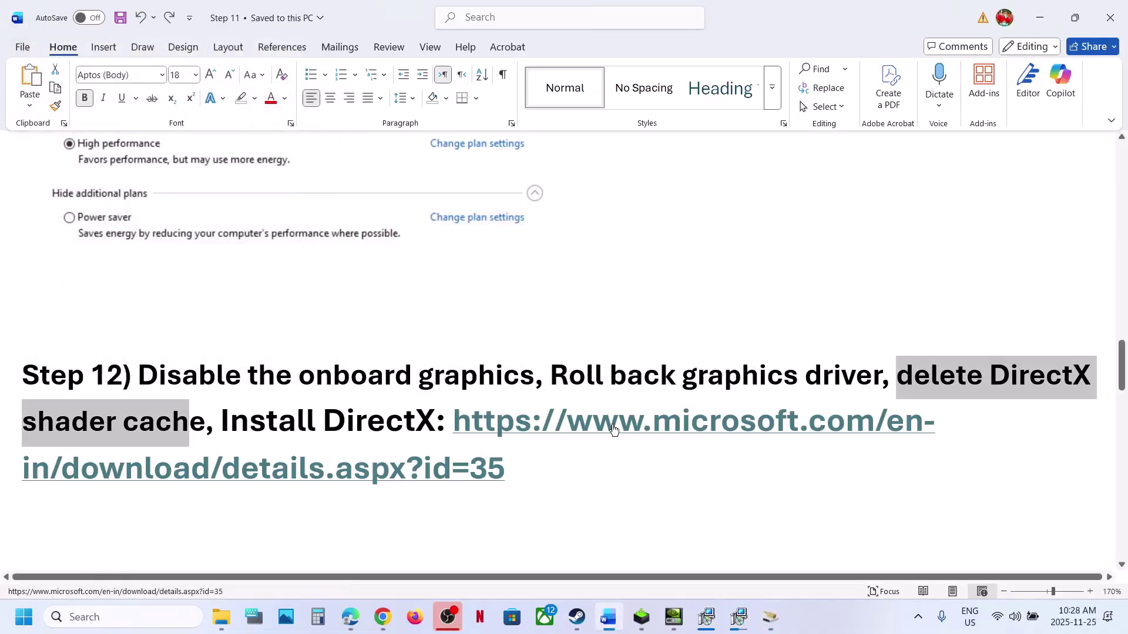
- Open the DirectX link from Step 12 and download the English DirectX End-User Runtime Web Installer
{"action": "left_click", "coordinate": [613, 429], "text": "ctrl"}
{"action": "scroll", "coordinate": [646, 329], "scroll_direction": "down", "scroll_amount": 3}
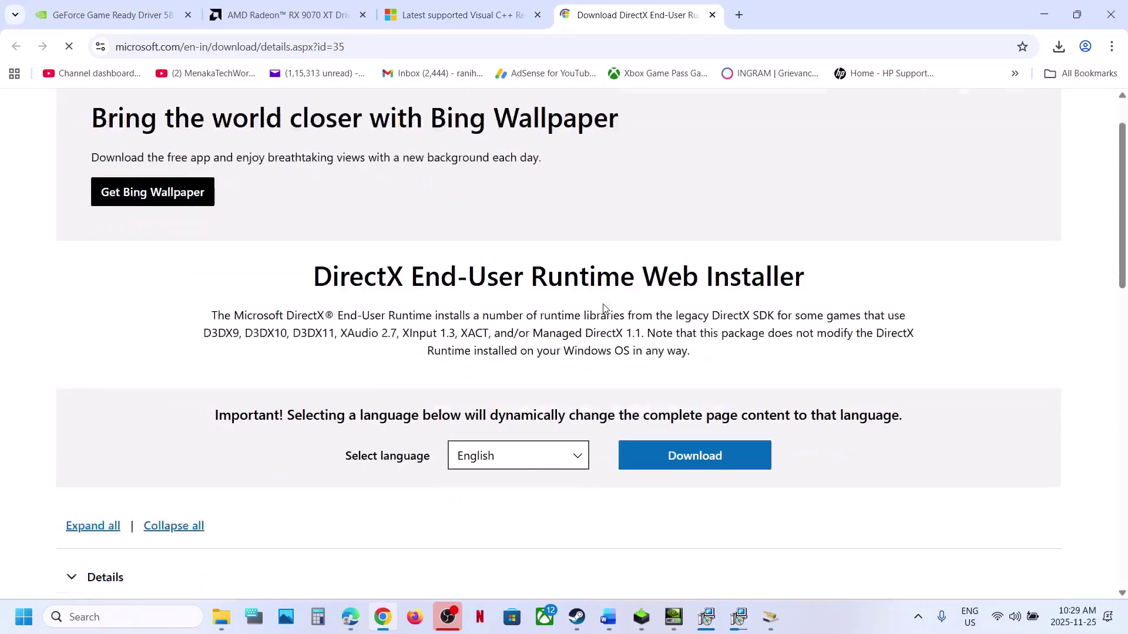
{"action": "left_click", "coordinate": [704, 368]}
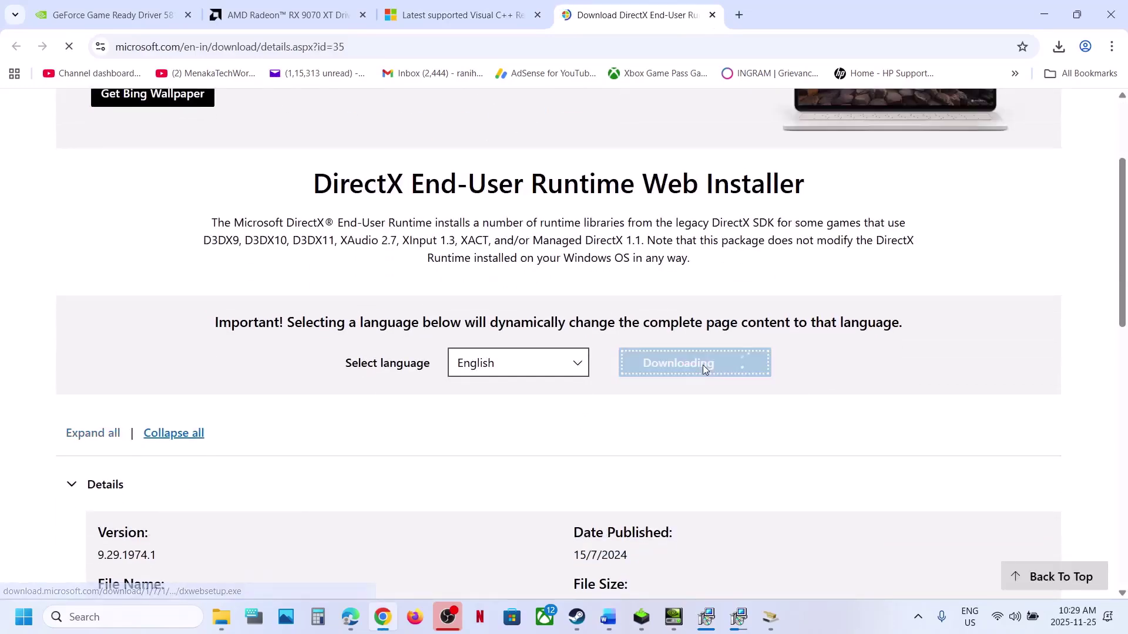
- Run the downloaded dxwebsetup (1).exe, accept the licence agreement and start installing the DirectX runtime components
{"action": "left_click", "coordinate": [911, 89]}
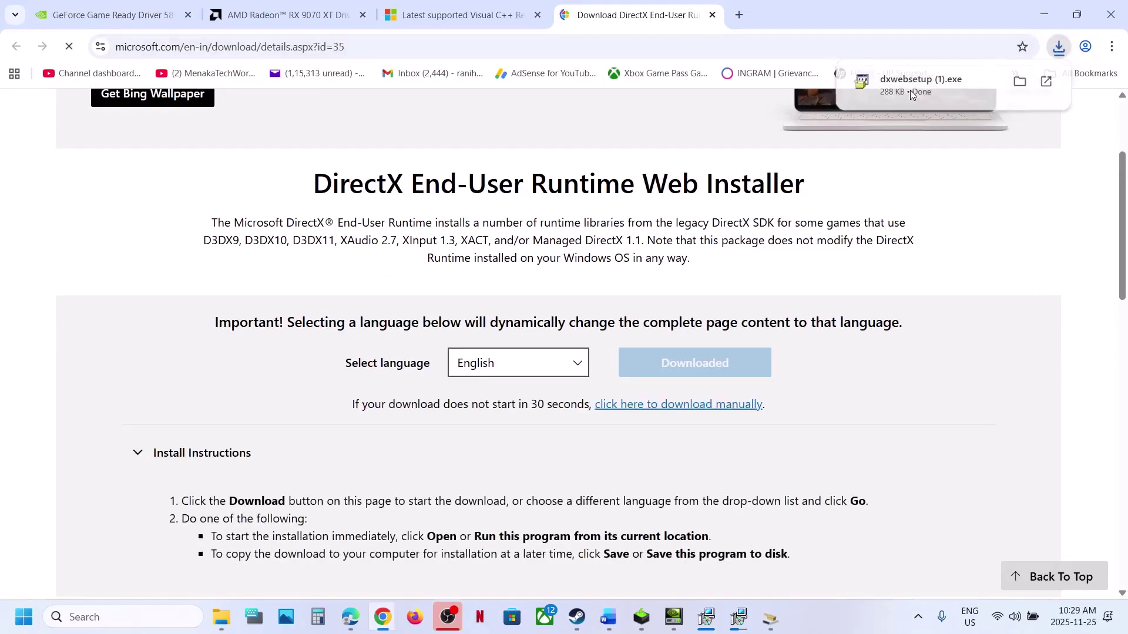
{"action": "left_click", "coordinate": [479, 428]}
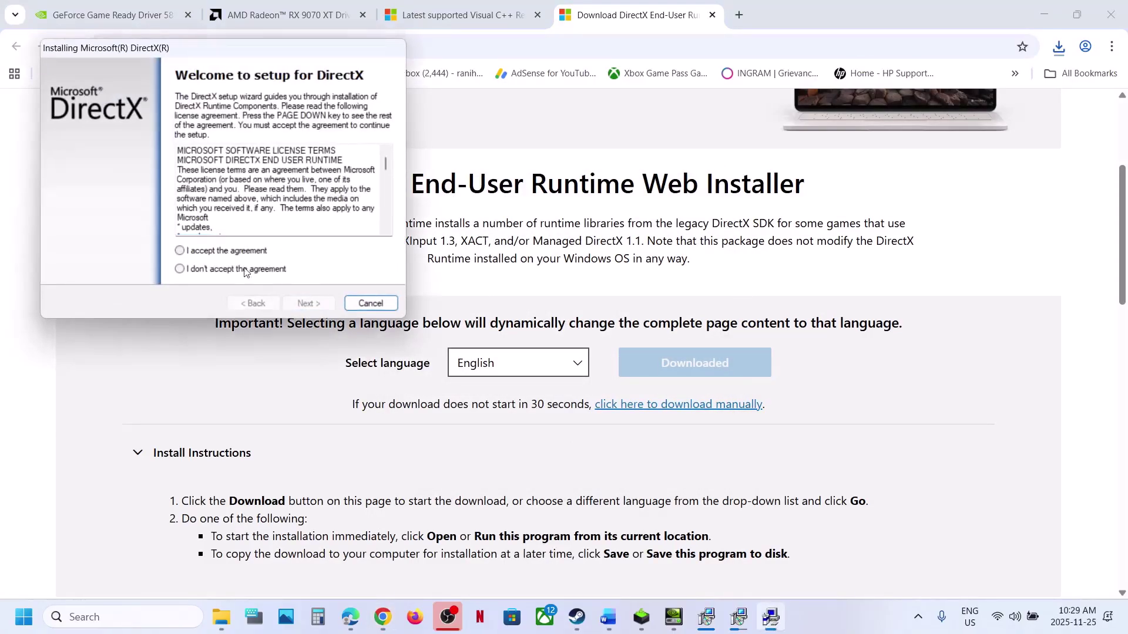
{"action": "left_click", "coordinate": [229, 252]}
{"action": "left_click", "coordinate": [301, 297]}
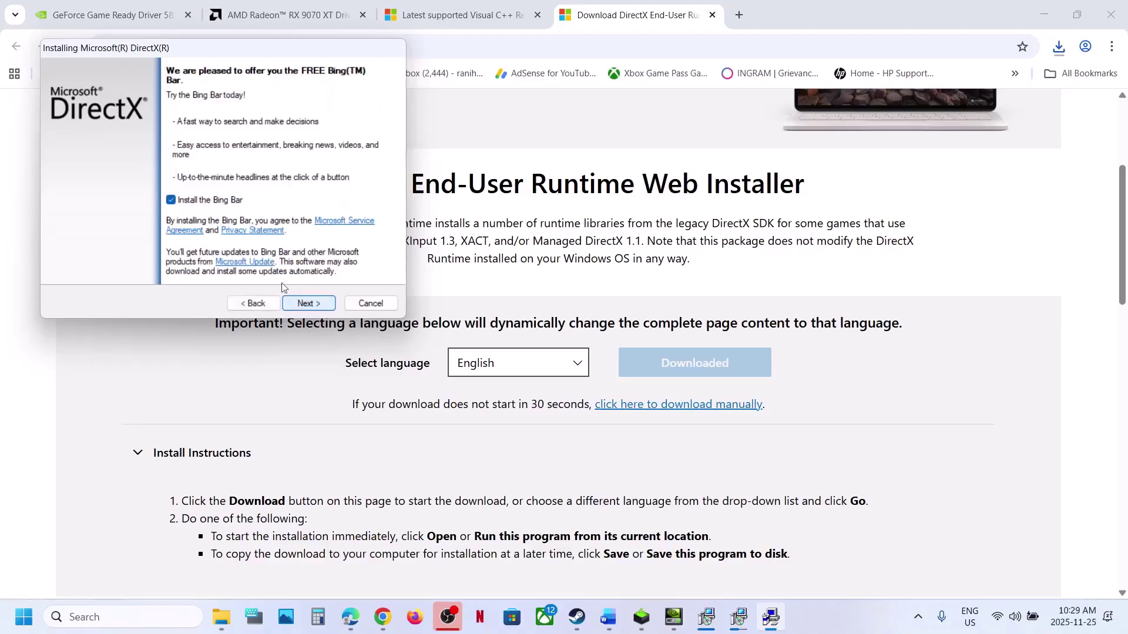
{"action": "left_click", "coordinate": [317, 302]}
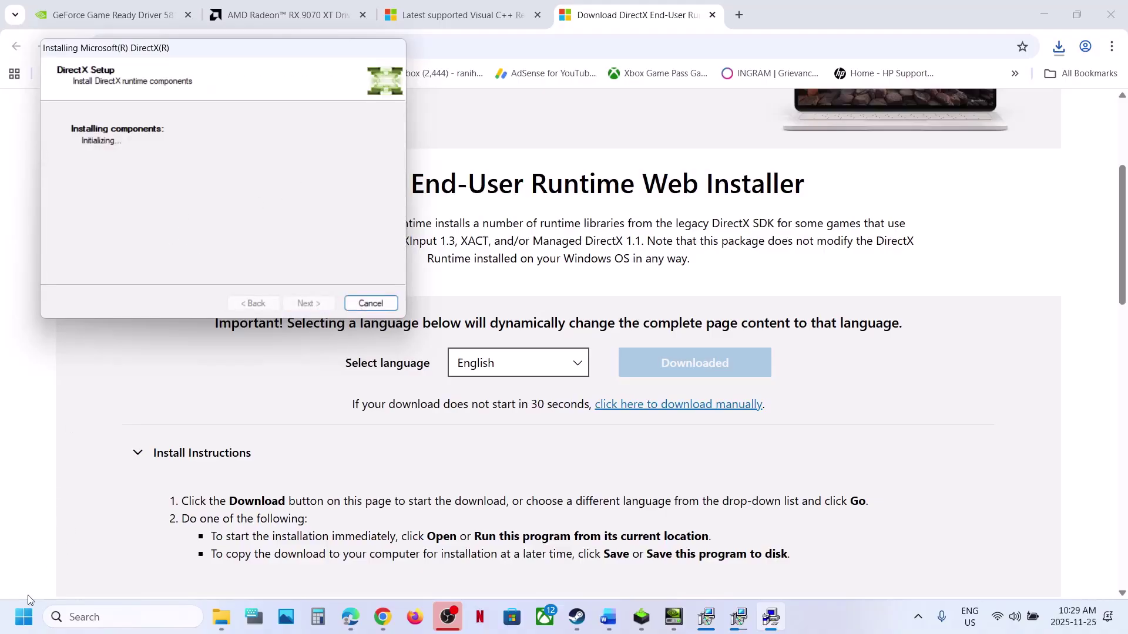
- Show the Windows Restart power option without applying it, and return to the Word guide at Step 13
{"action": "left_click", "coordinate": [25, 618]}
{"action": "left_click", "coordinate": [434, 566]}
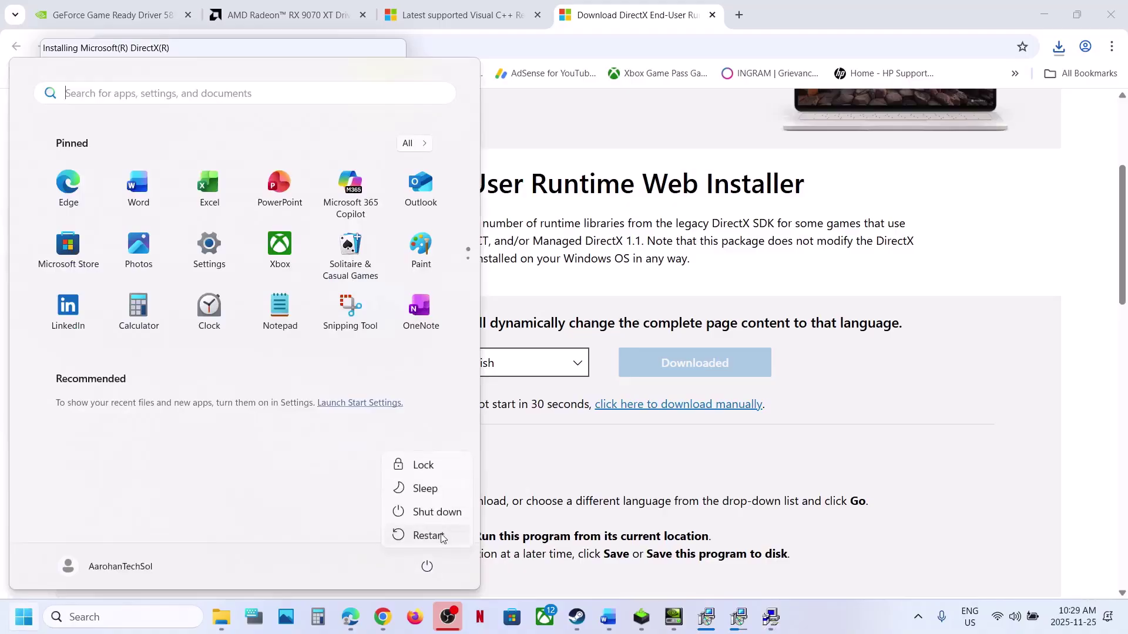
{"action": "left_click", "coordinate": [608, 617]}
{"action": "scroll", "coordinate": [522, 403], "scroll_direction": "down", "scroll_amount": 3}
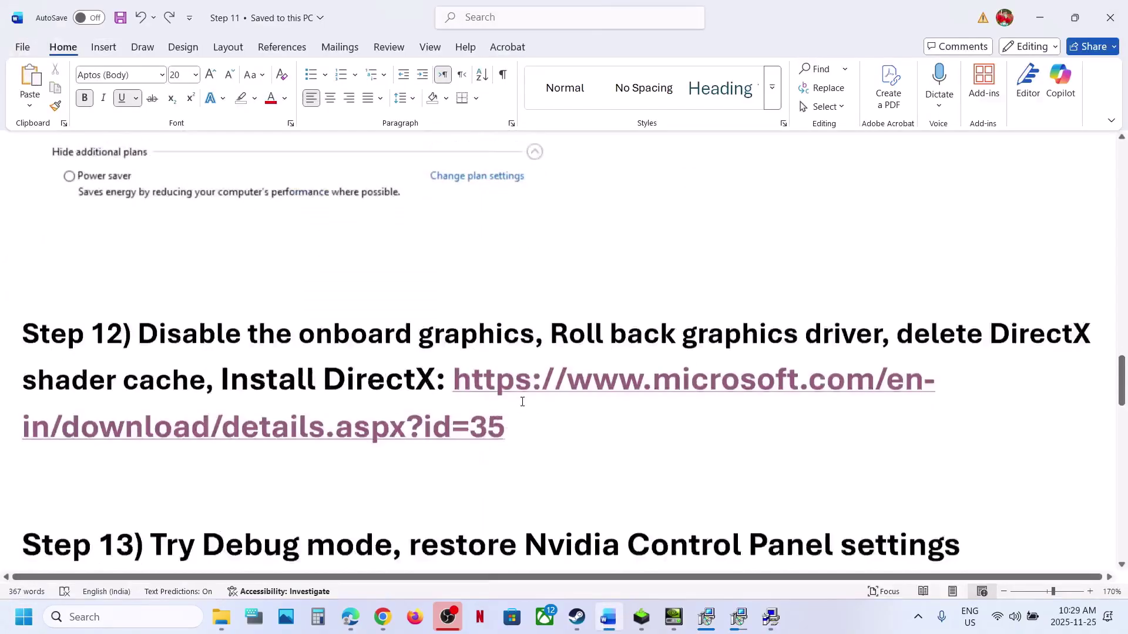
- Open NVIDIA Control Panel from the desktop, choose Debug Mode and check its entry again
{"action": "key", "text": "super+d"}
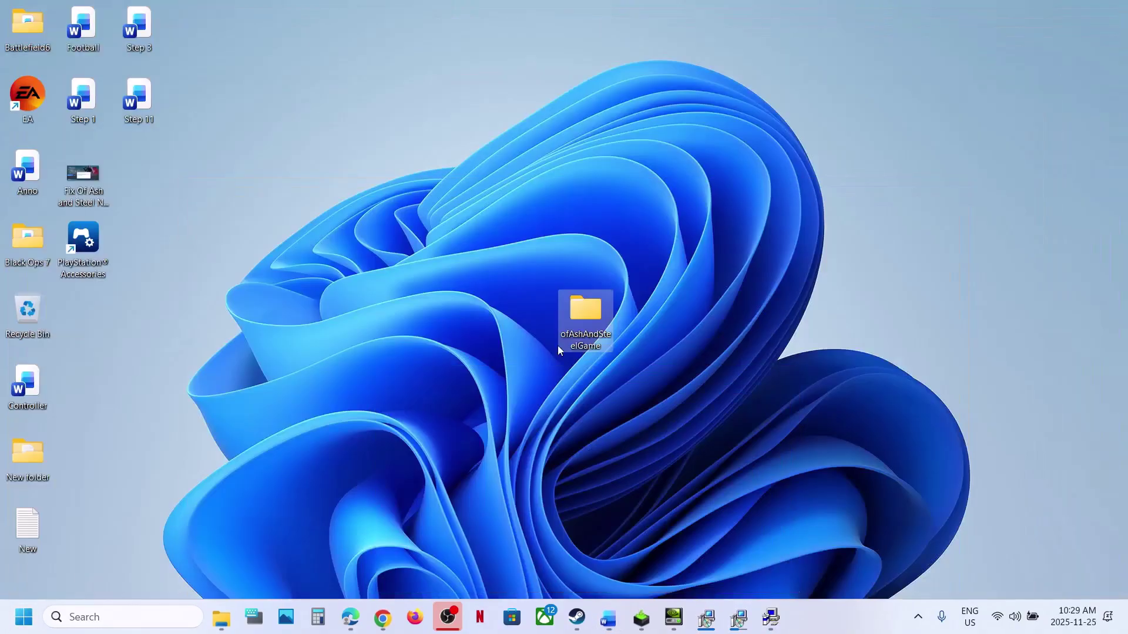
{"action": "right_click", "coordinate": [431, 350]}
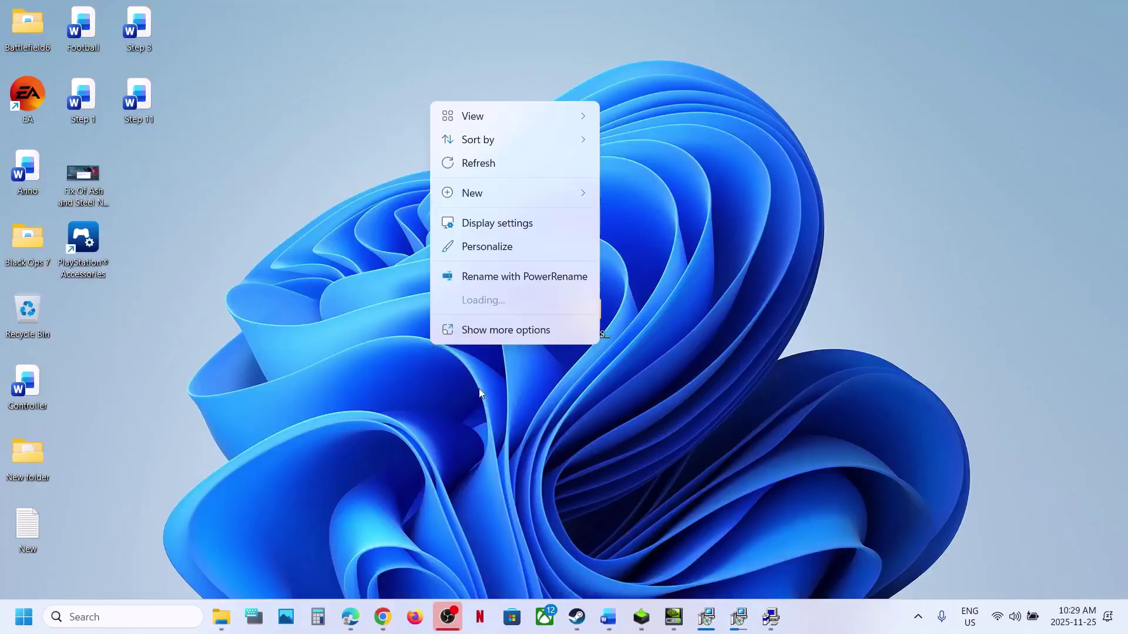
{"action": "left_click", "coordinate": [484, 327]}
{"action": "left_click", "coordinate": [503, 455]}
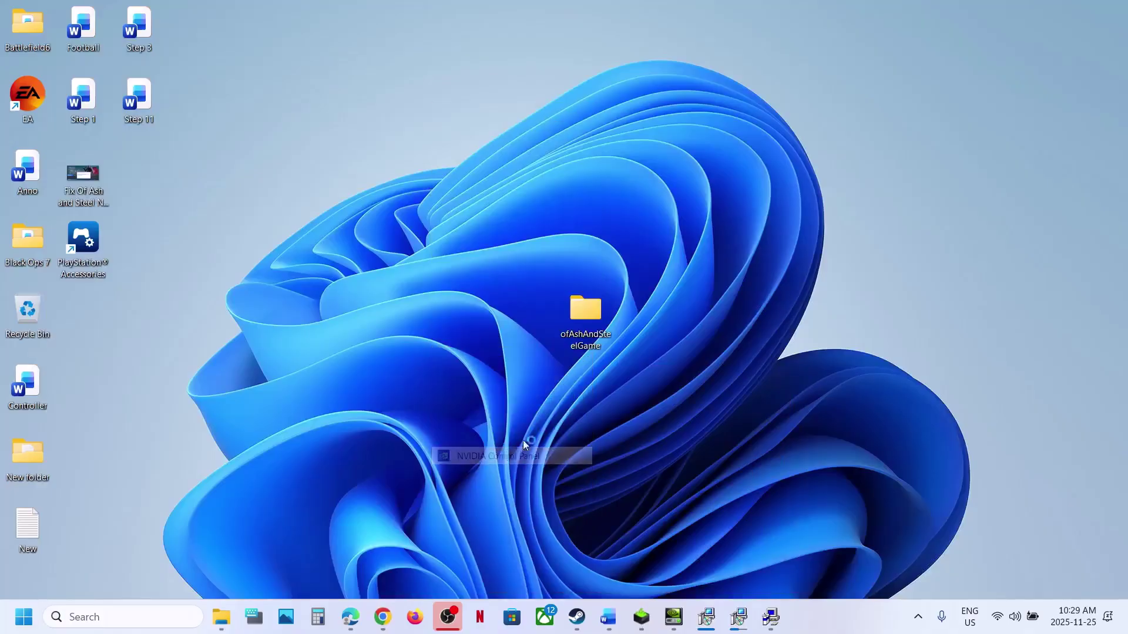
{"action": "left_click", "coordinate": [162, 25]}
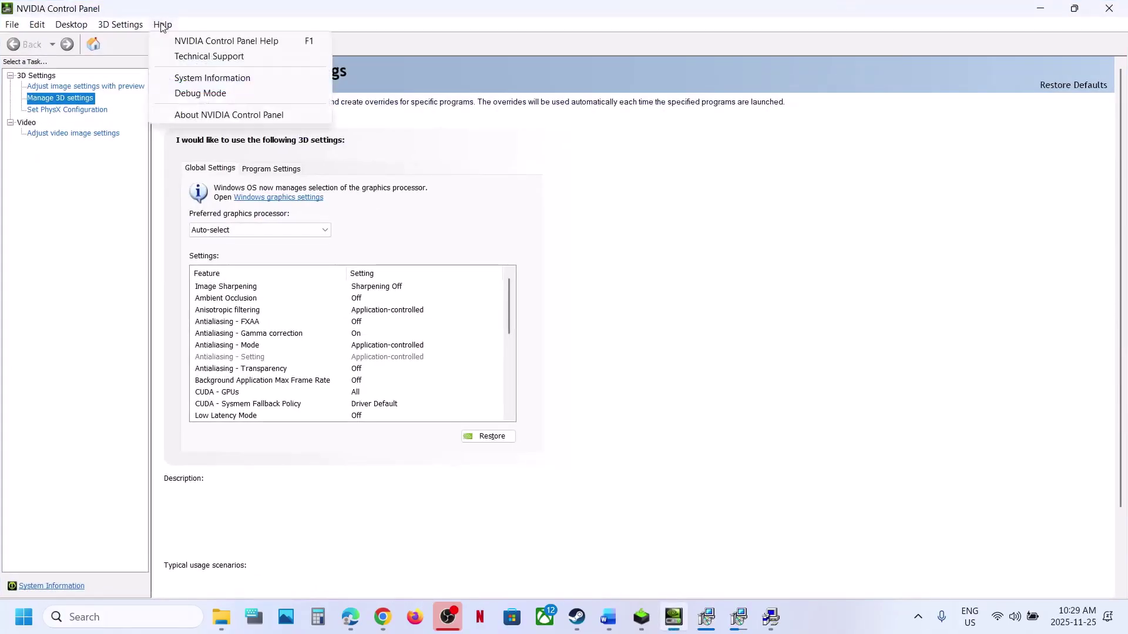
{"action": "left_click", "coordinate": [206, 96]}
{"action": "left_click", "coordinate": [163, 25]}
{"action": "left_click", "coordinate": [731, 363]}
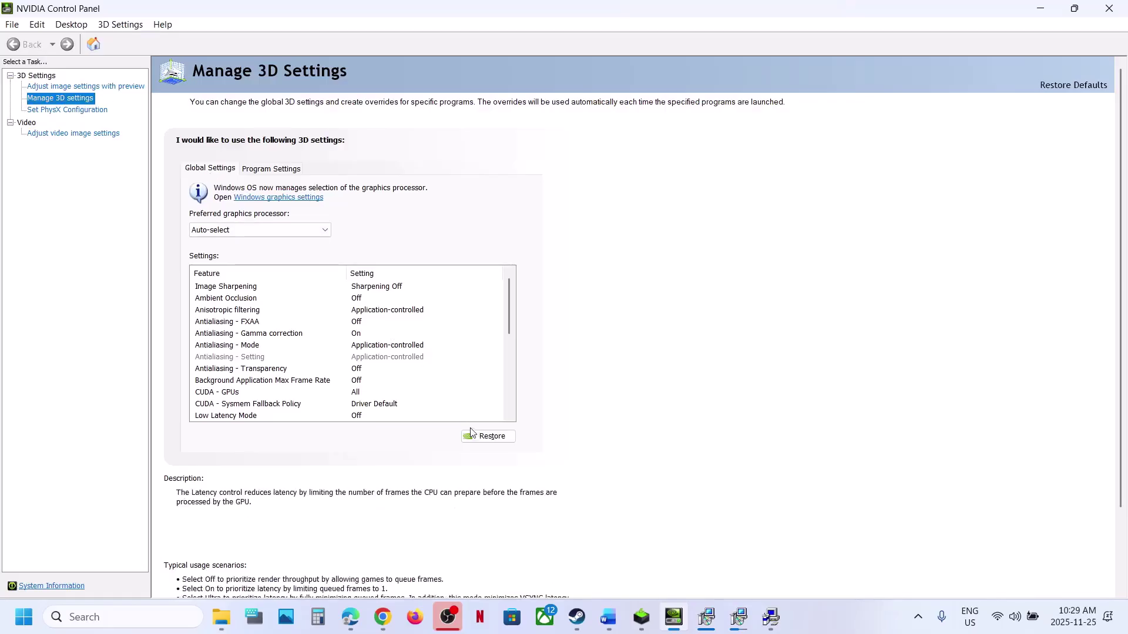
- Restore the global 3D settings to their defaults and apply the change
{"action": "left_click", "coordinate": [488, 436]}
{"action": "left_click", "coordinate": [674, 321]}
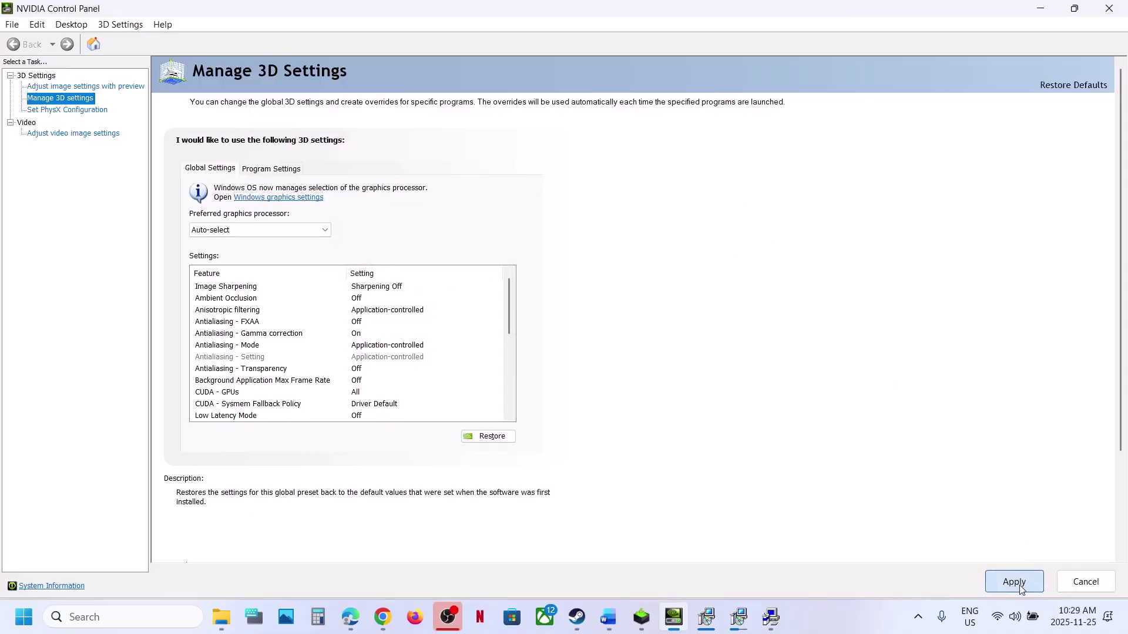
{"action": "left_click", "coordinate": [1020, 588]}
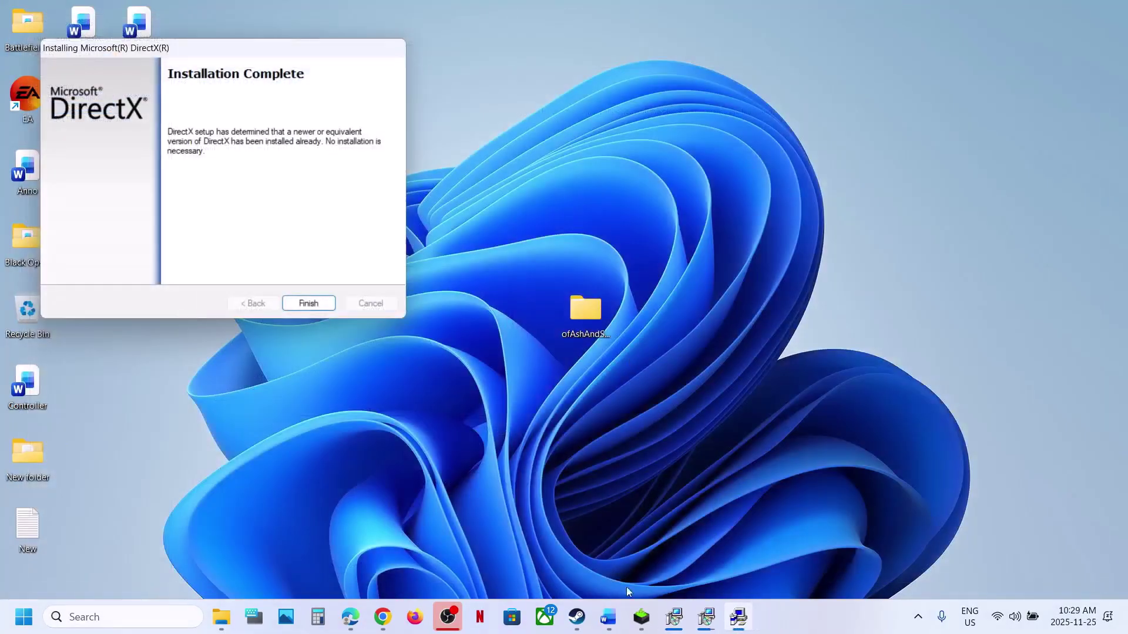
- Return to the Word guide and highlight the 240hz and 120hz/60Hz refresh rates in Step 14
{"action": "left_click", "coordinate": [577, 617]}
{"action": "left_click", "coordinate": [621, 620]}
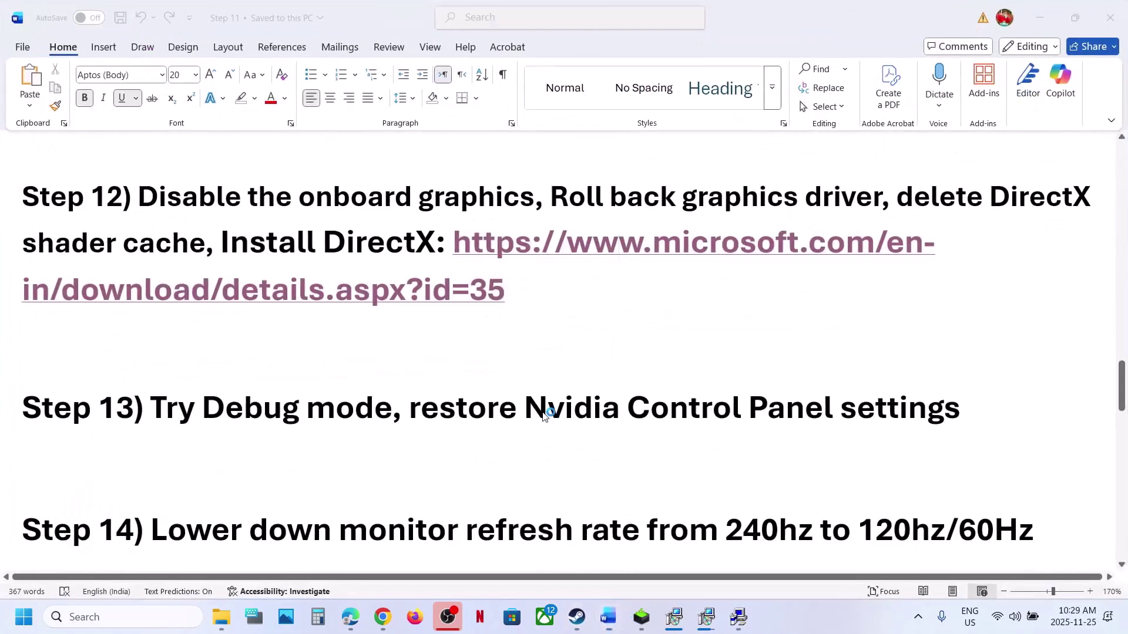
{"action": "scroll", "coordinate": [440, 462], "scroll_direction": "down", "scroll_amount": 1}
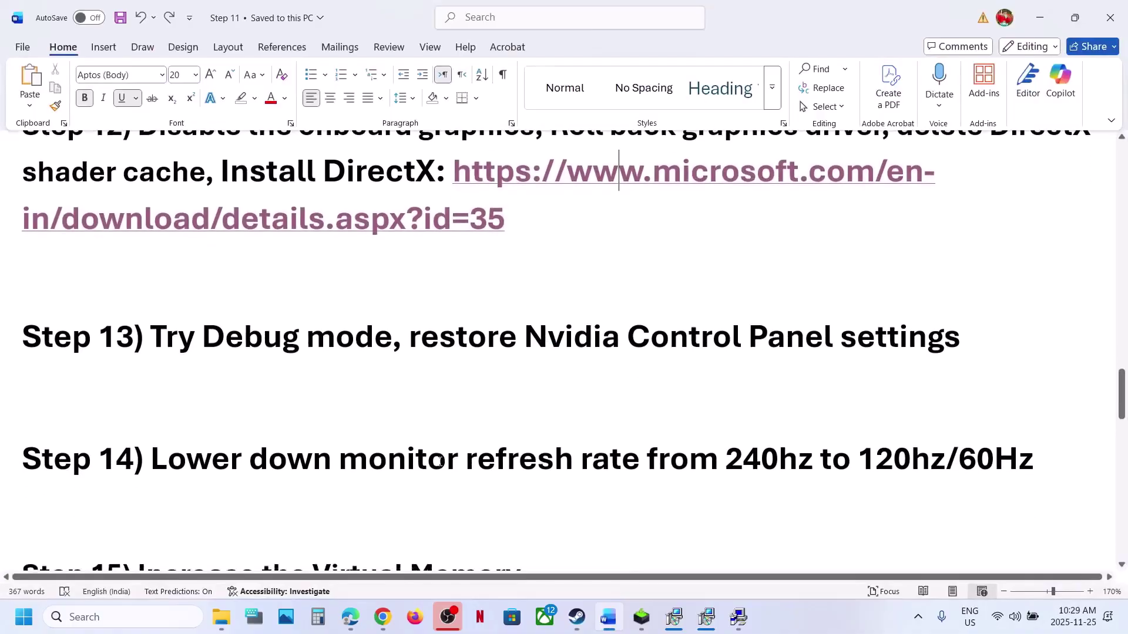
{"action": "left_click_drag", "start_coordinate": [250, 459], "coordinate": [789, 458]}
{"action": "left_click", "coordinate": [701, 447]}
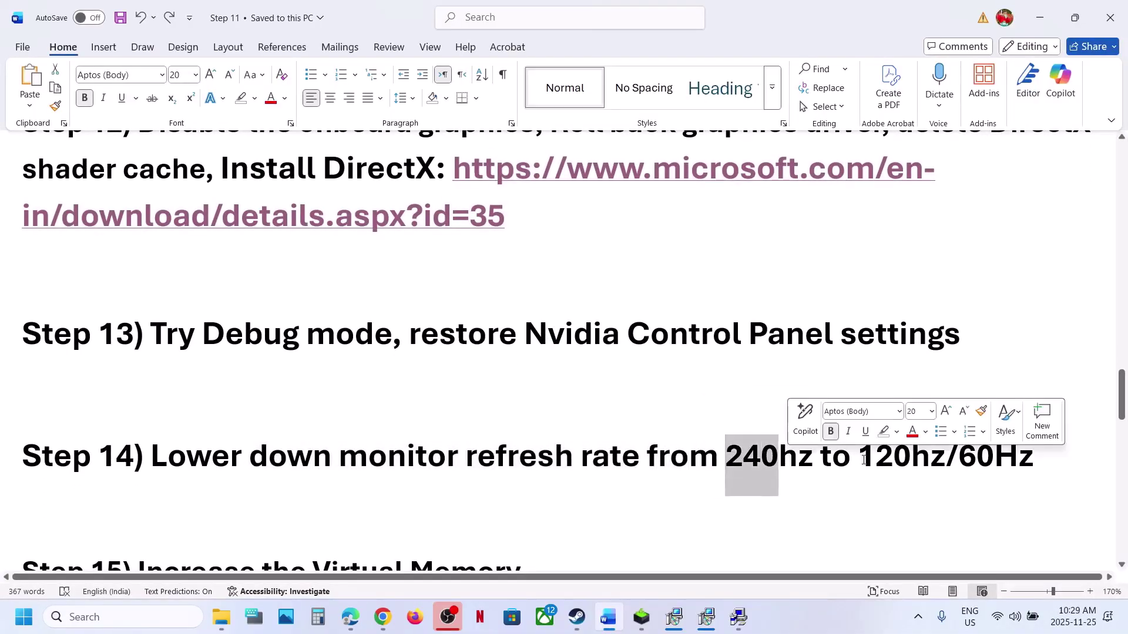
{"action": "left_click_drag", "start_coordinate": [864, 460], "coordinate": [1034, 461]}
{"action": "left_click", "coordinate": [385, 536]}
- Copy "View Advanced system settings" from the virtual memory instructions, search Windows for it and place System Properties beside the guide
{"action": "scroll", "coordinate": [387, 539], "scroll_direction": "down", "scroll_amount": 1}
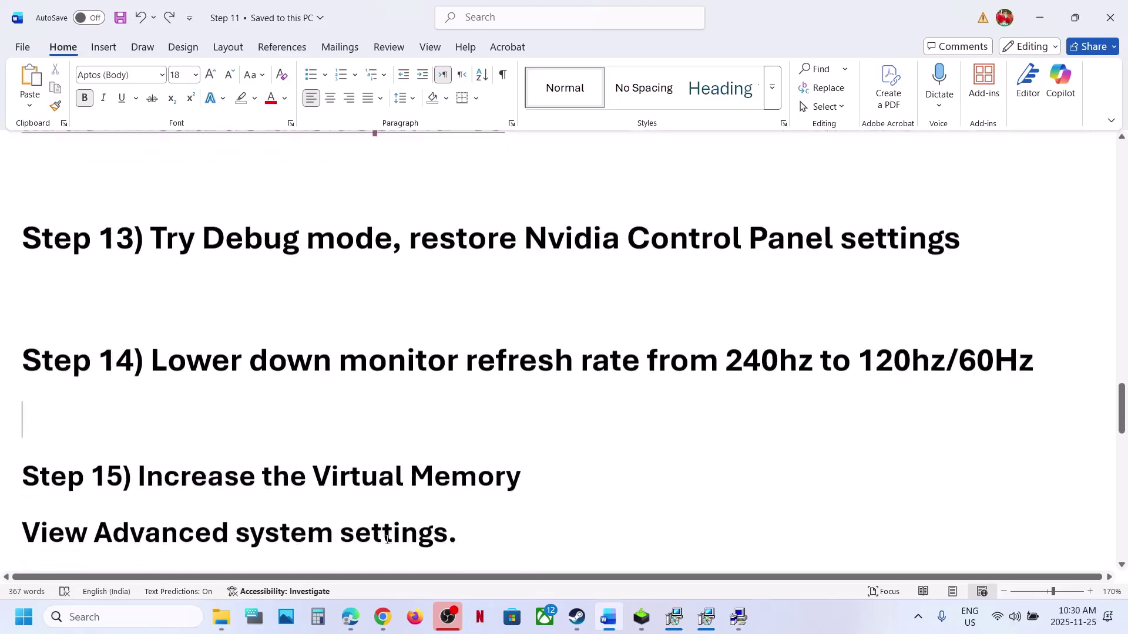
{"action": "scroll", "coordinate": [388, 540], "scroll_direction": "down", "scroll_amount": 2}
{"action": "left_click", "coordinate": [865, 630]}
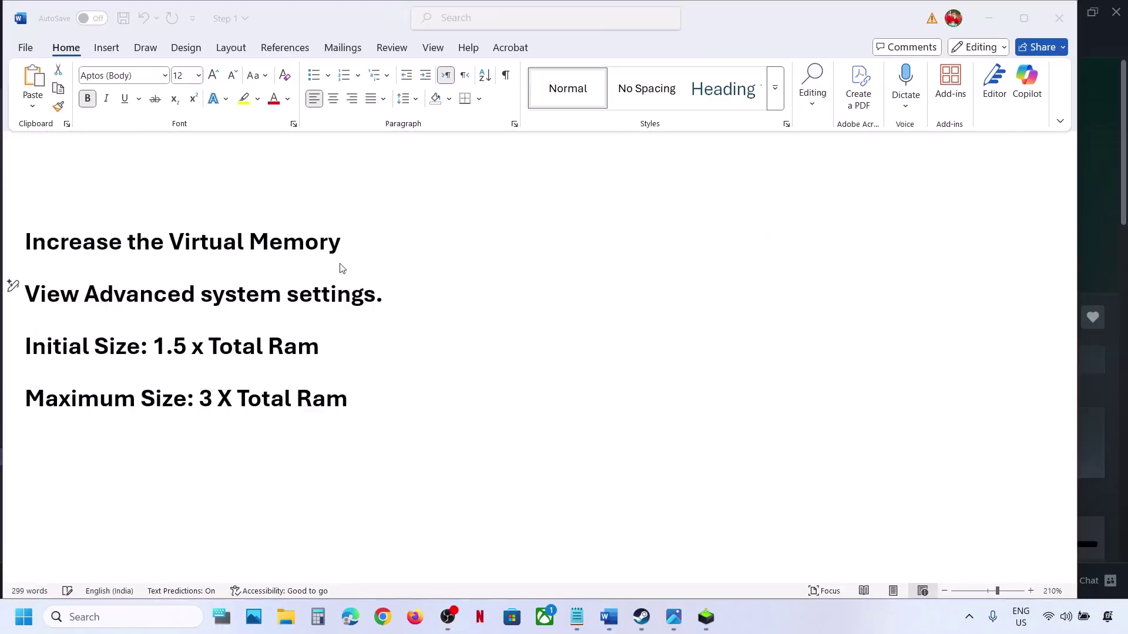
{"action": "triple_click", "coordinate": [339, 288]}
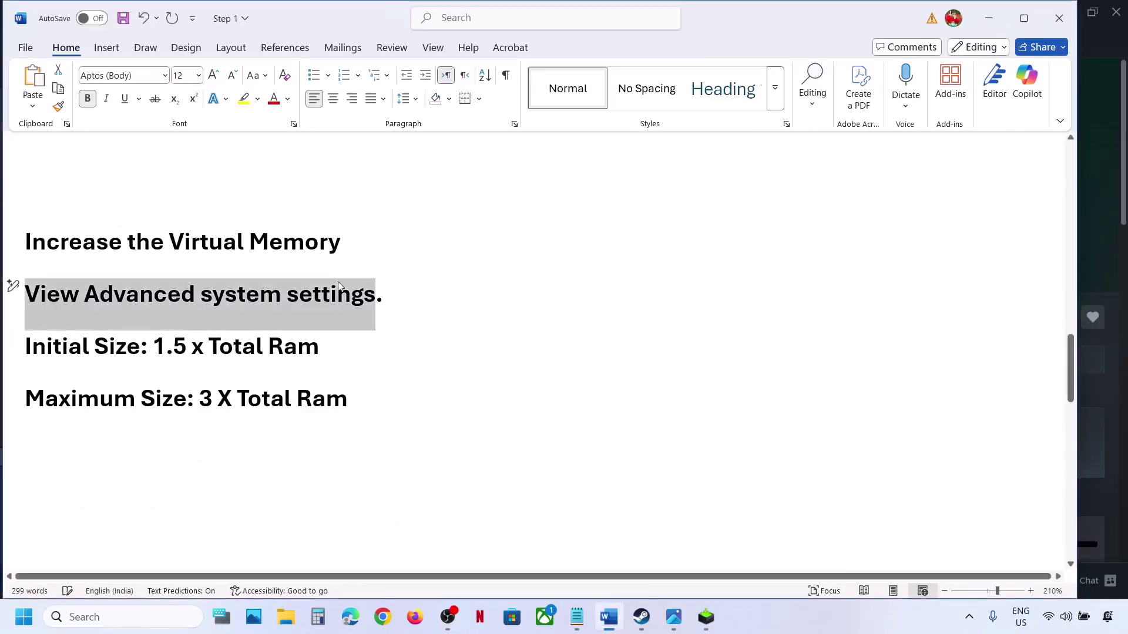
{"action": "right_click", "coordinate": [212, 312]}
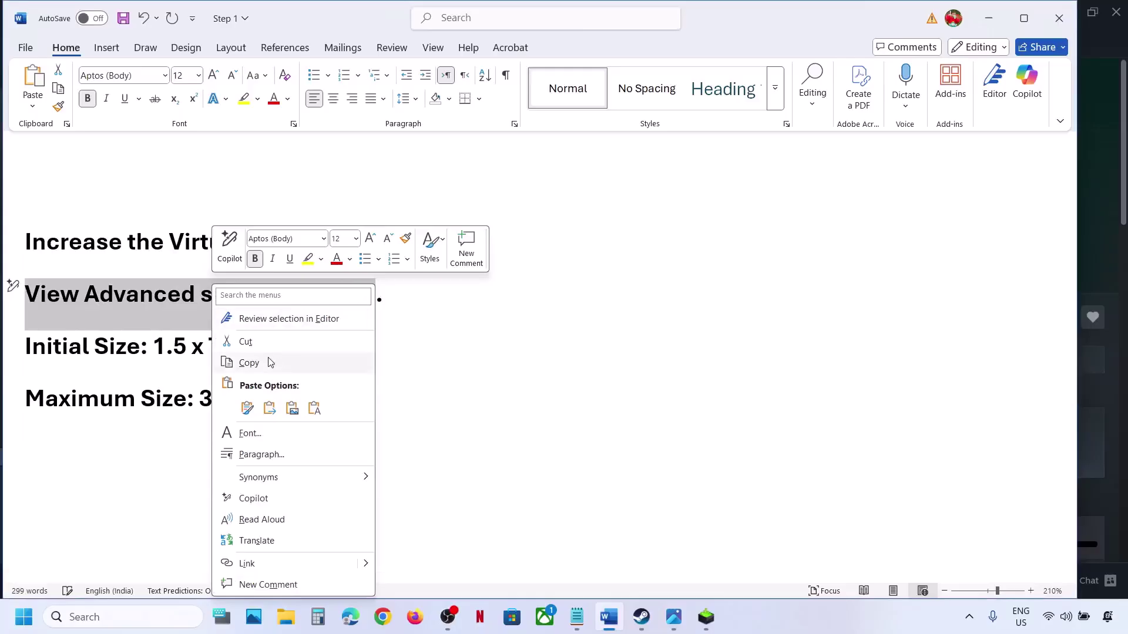
{"action": "left_click", "coordinate": [249, 363]}
{"action": "key", "text": "super+s"}
{"action": "key", "text": "ctrl+v"}
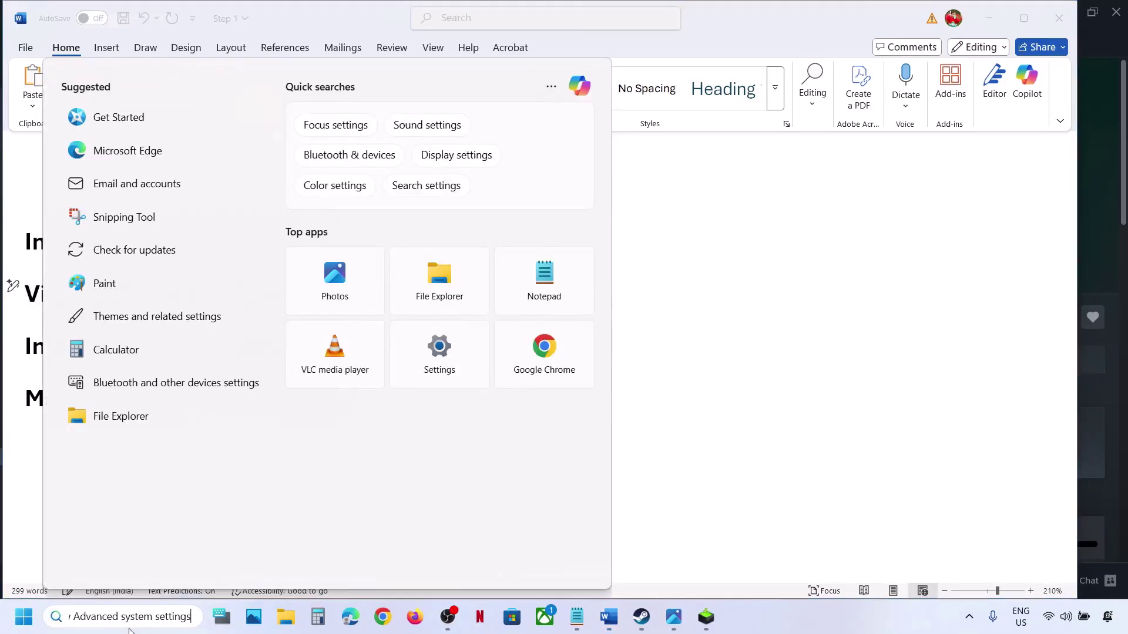
{"action": "left_click", "coordinate": [185, 165]}
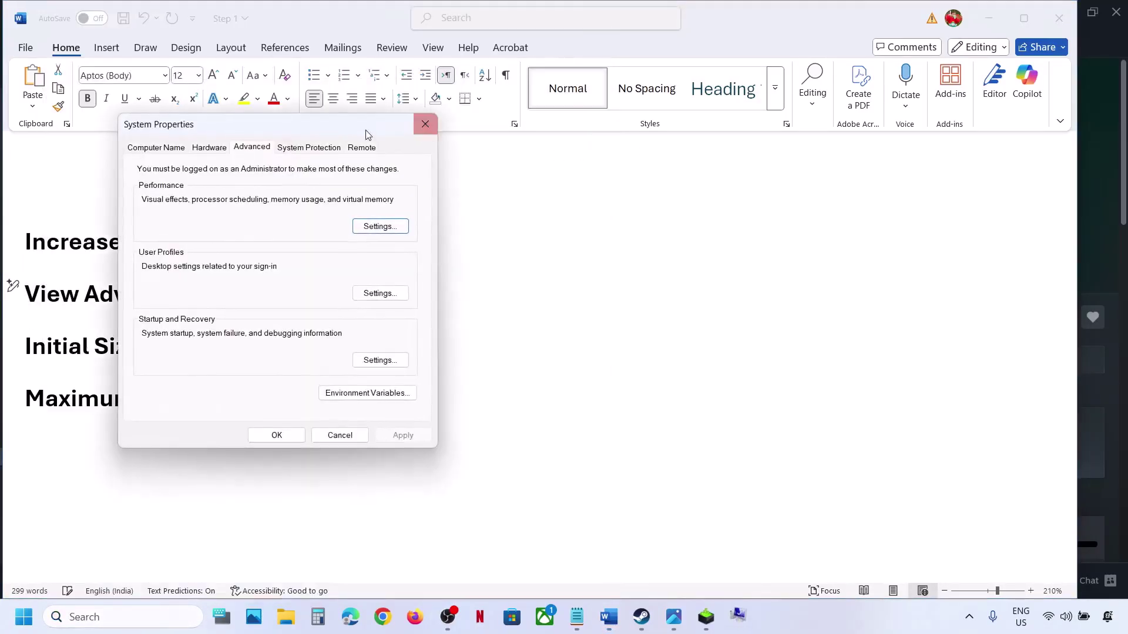
{"action": "left_click_drag", "start_coordinate": [329, 129], "coordinate": [919, 181]}
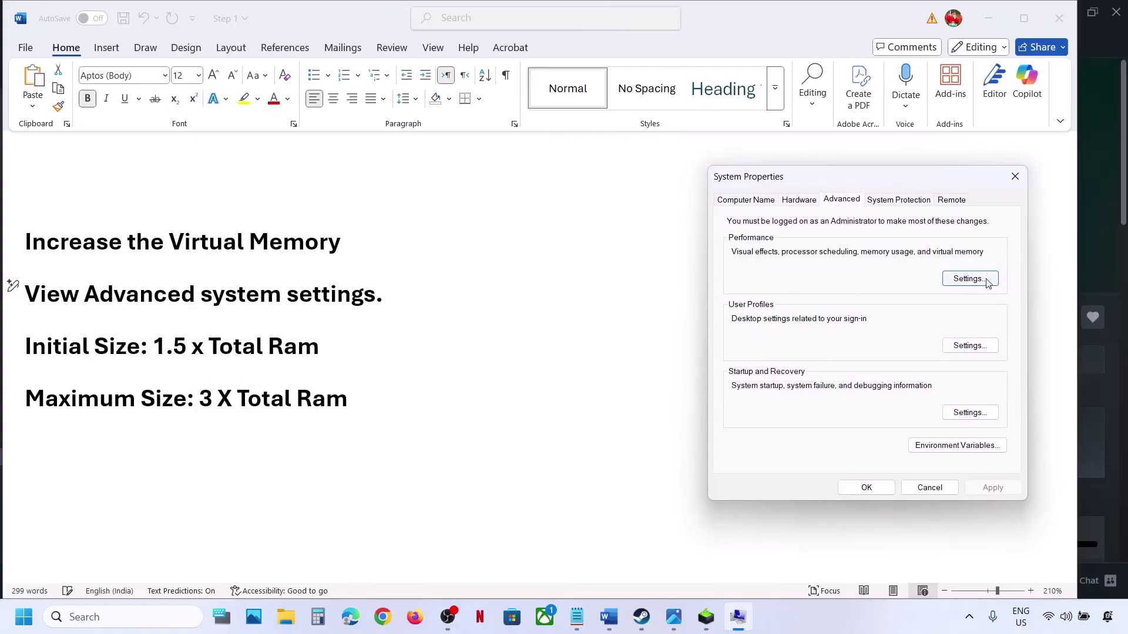
- Open the Virtual Memory settings, turn off automatic paging file management and choose Custom size for drive C:
{"action": "left_click", "coordinate": [987, 279]}
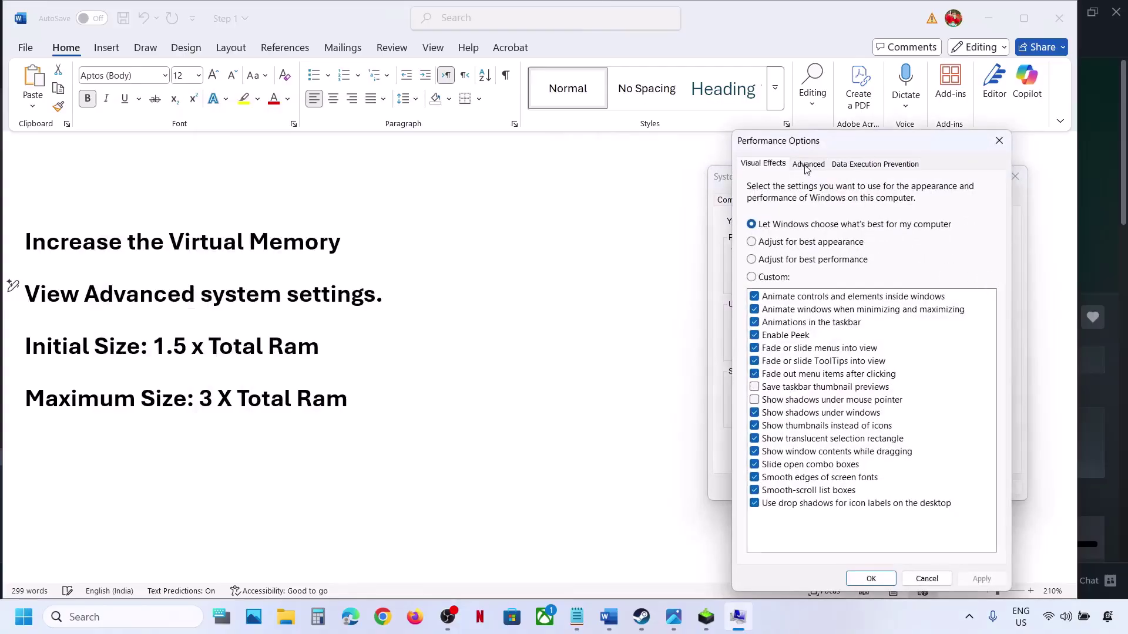
{"action": "left_click", "coordinate": [807, 166]}
{"action": "left_click", "coordinate": [958, 363]}
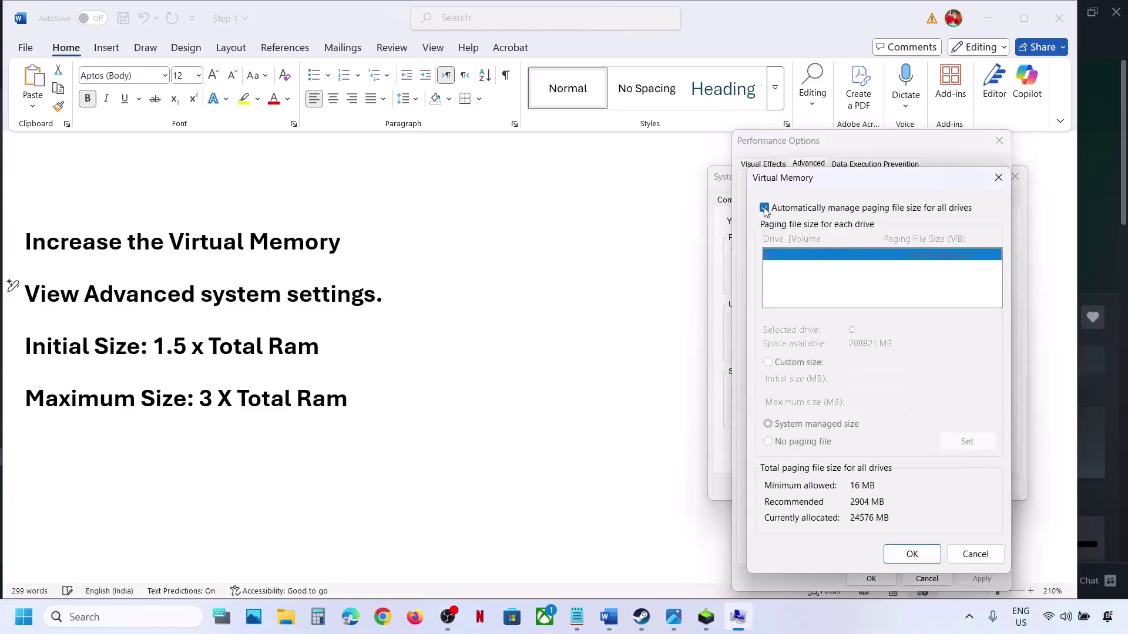
{"action": "left_click", "coordinate": [764, 208]}
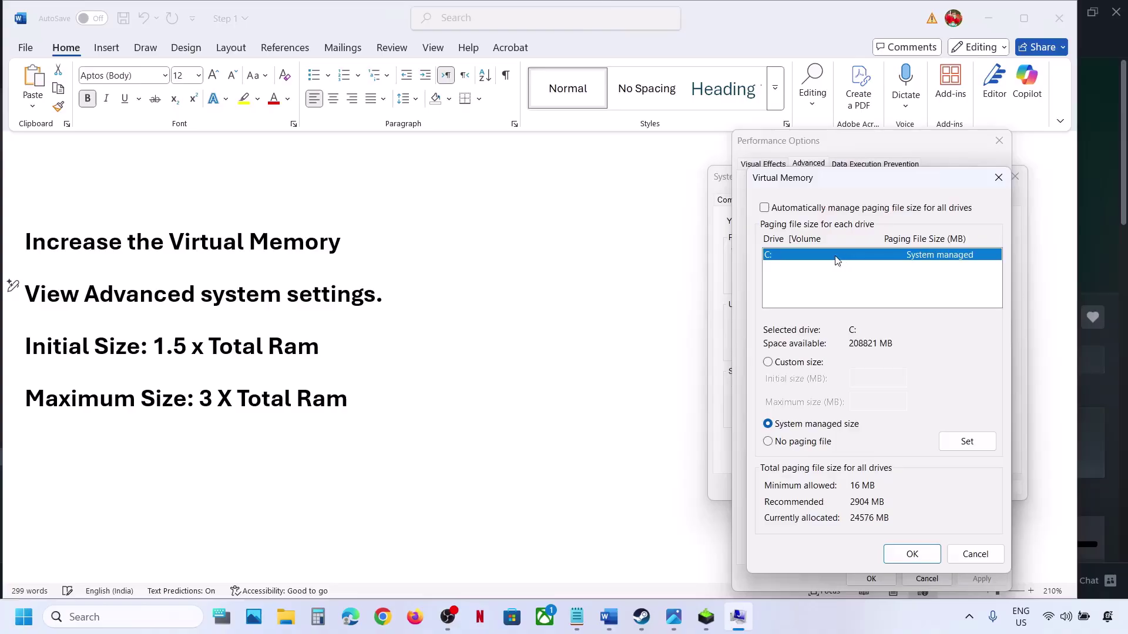
{"action": "left_click", "coordinate": [769, 362]}
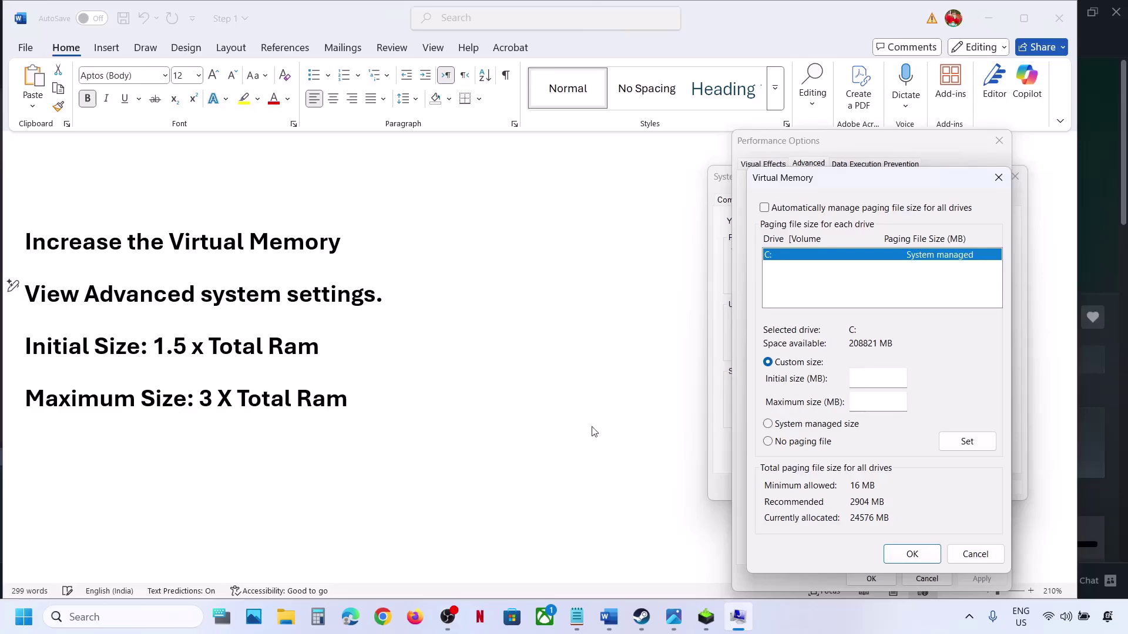
- Look up the installed RAM on the System About page in Windows Settings, and close Settings
{"action": "key", "text": "super+i"}
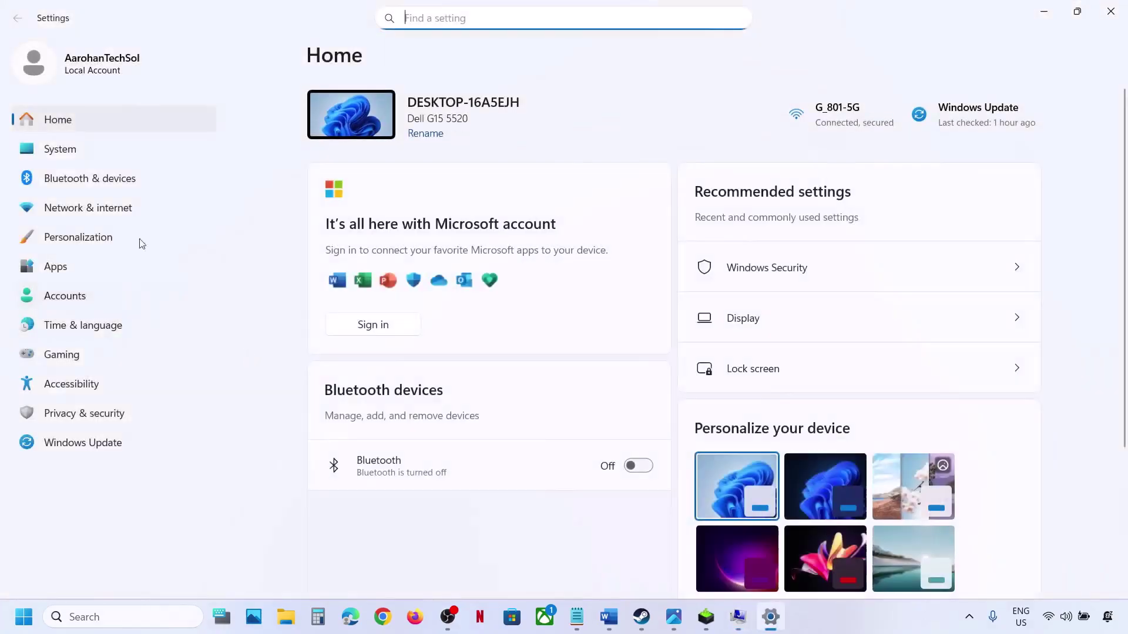
{"action": "left_click", "coordinate": [84, 156]}
{"action": "scroll", "coordinate": [486, 478], "scroll_direction": "down", "scroll_amount": 2}
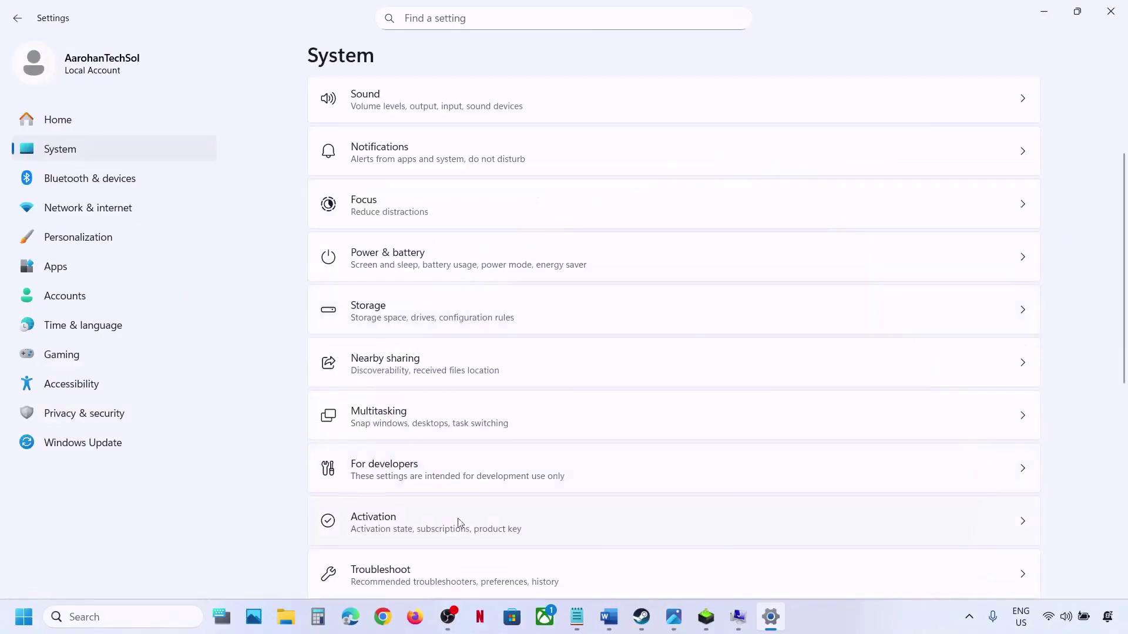
{"action": "scroll", "coordinate": [430, 554], "scroll_direction": "down", "scroll_amount": 6}
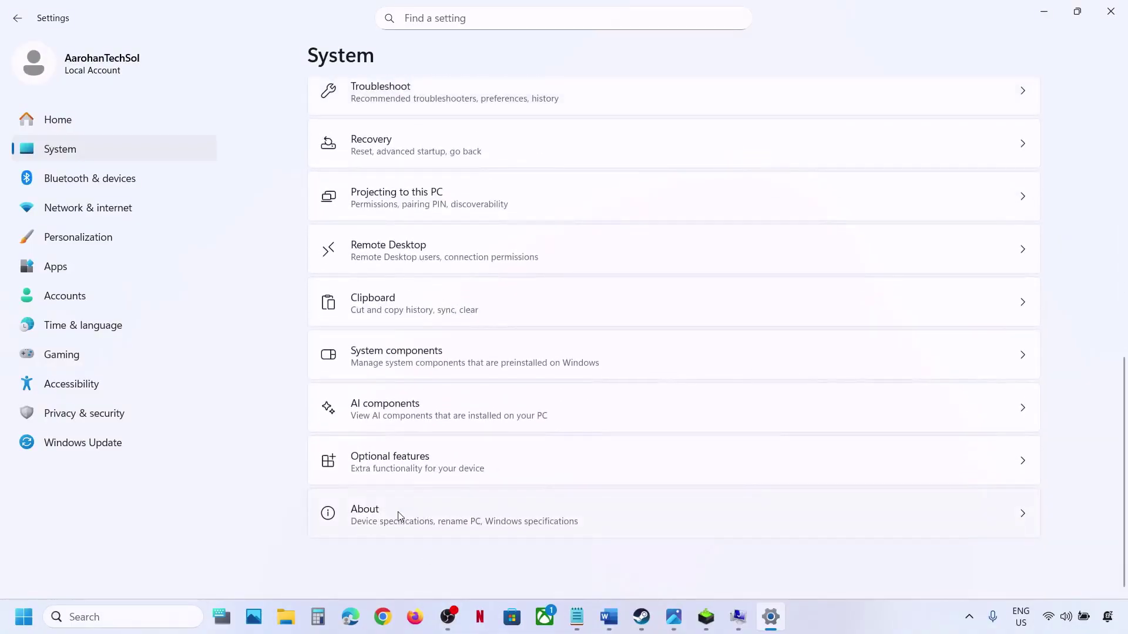
{"action": "left_click", "coordinate": [397, 512]}
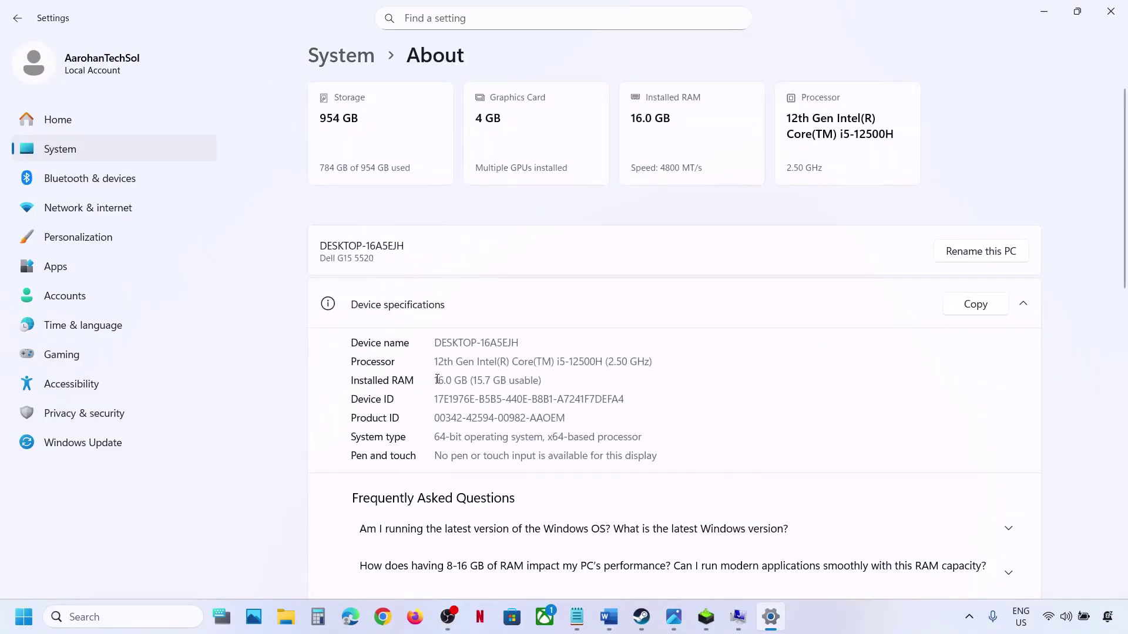
{"action": "left_click_drag", "start_coordinate": [435, 380], "coordinate": [468, 381]}
{"action": "left_click", "coordinate": [1112, 17]}
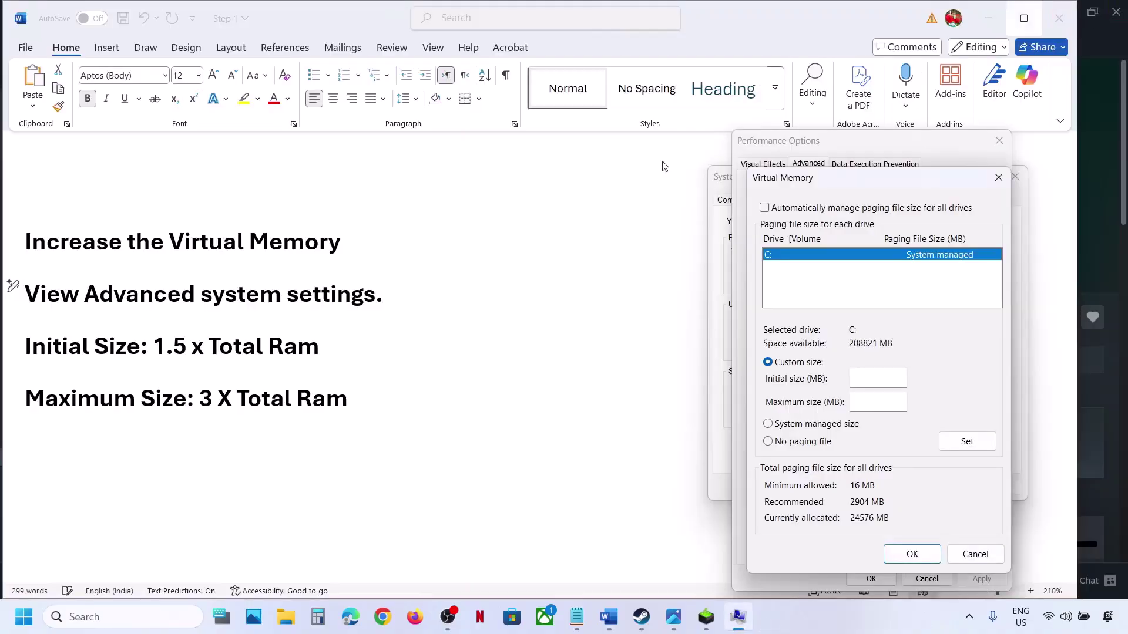
- Calculate 16 × 1024 × 1.5 in Calculator and enter 24576 MB as the paging file's initial size
{"action": "left_click", "coordinate": [318, 617]}
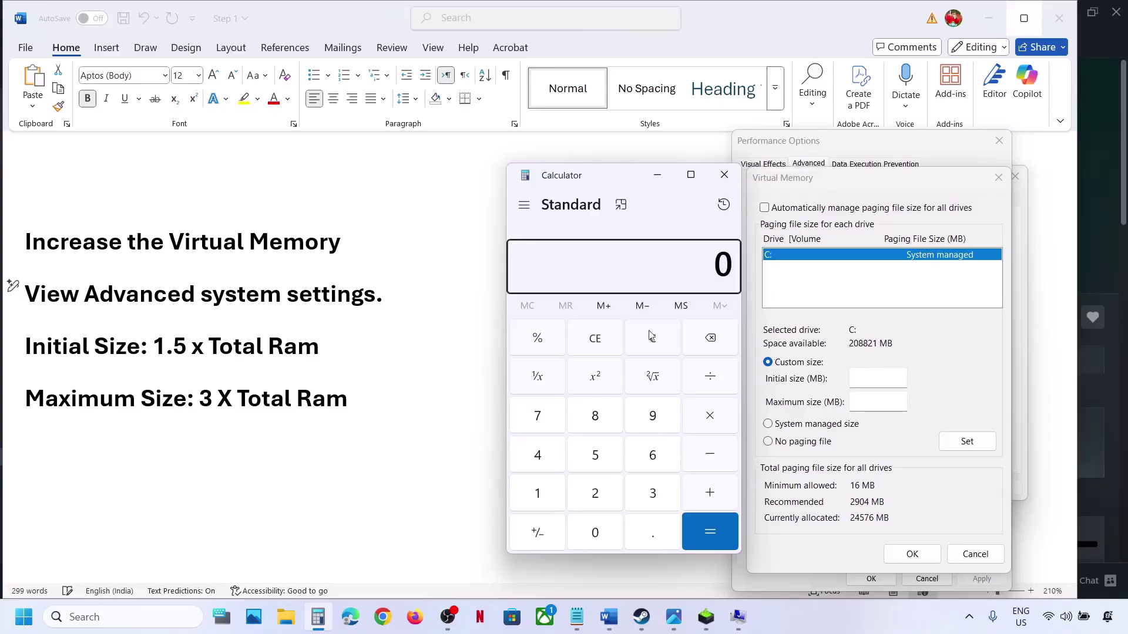
{"action": "left_click", "coordinate": [658, 344]}
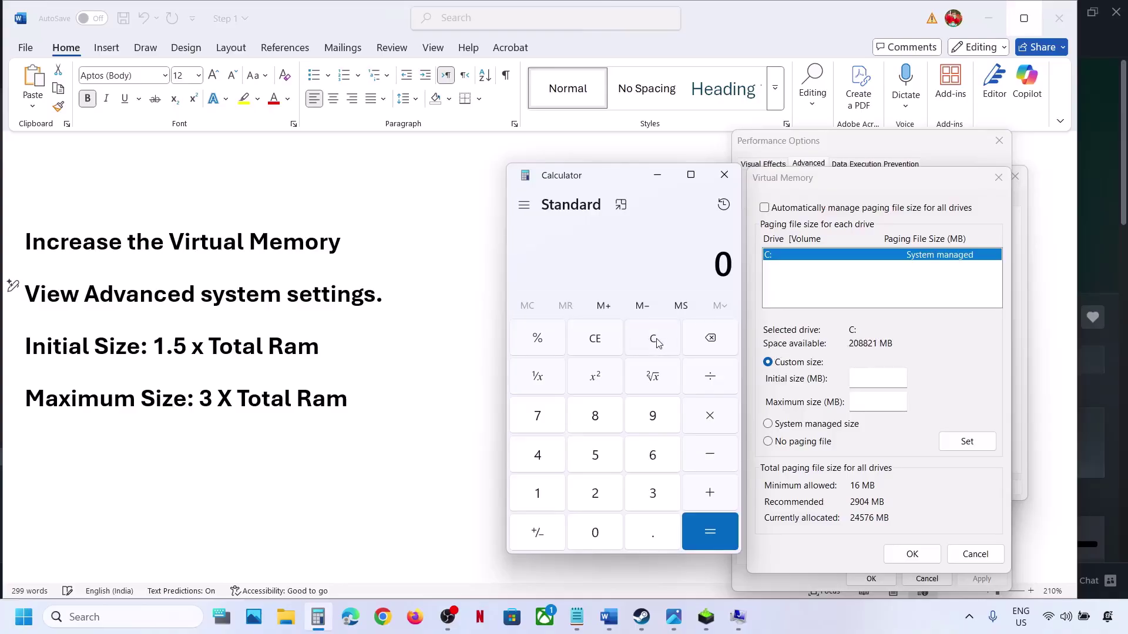
{"action": "type", "text": "16 × 1024"}
{"action": "key", "text": "Return"}
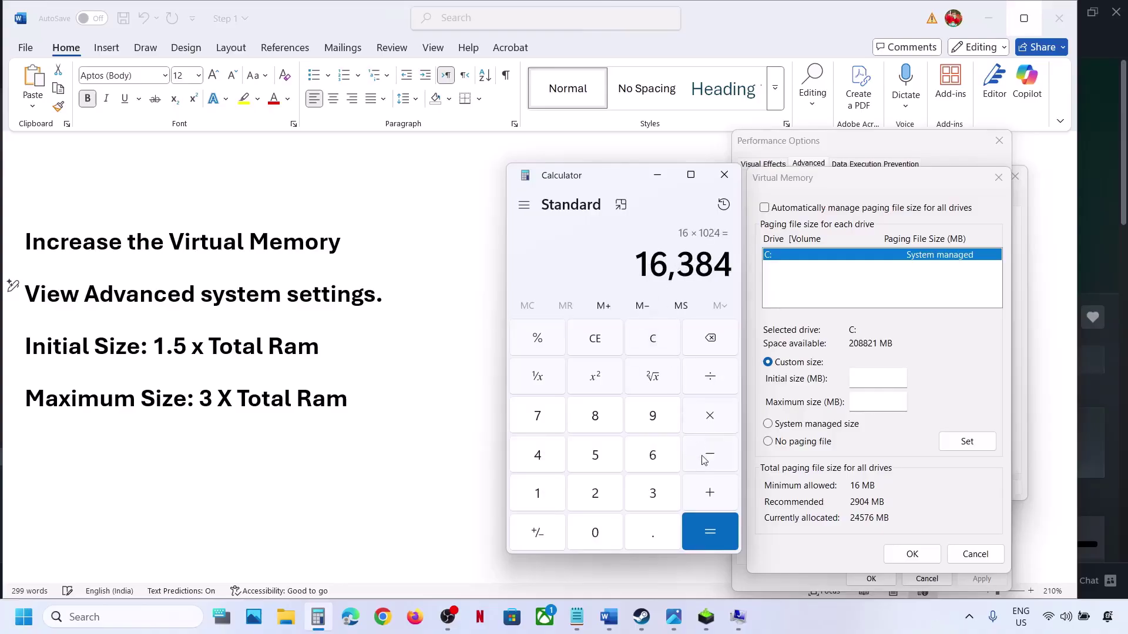
{"action": "left_click", "coordinate": [711, 418]}
{"action": "type", "text": "1.5"}
{"action": "key", "text": "Return"}
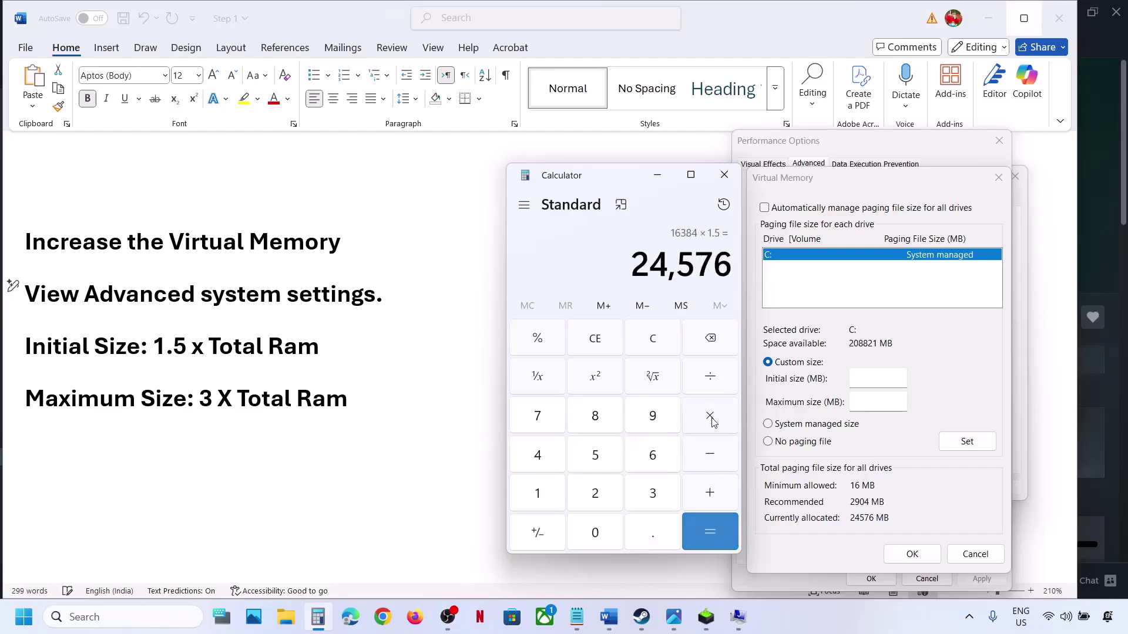
{"action": "left_click", "coordinate": [880, 380]}
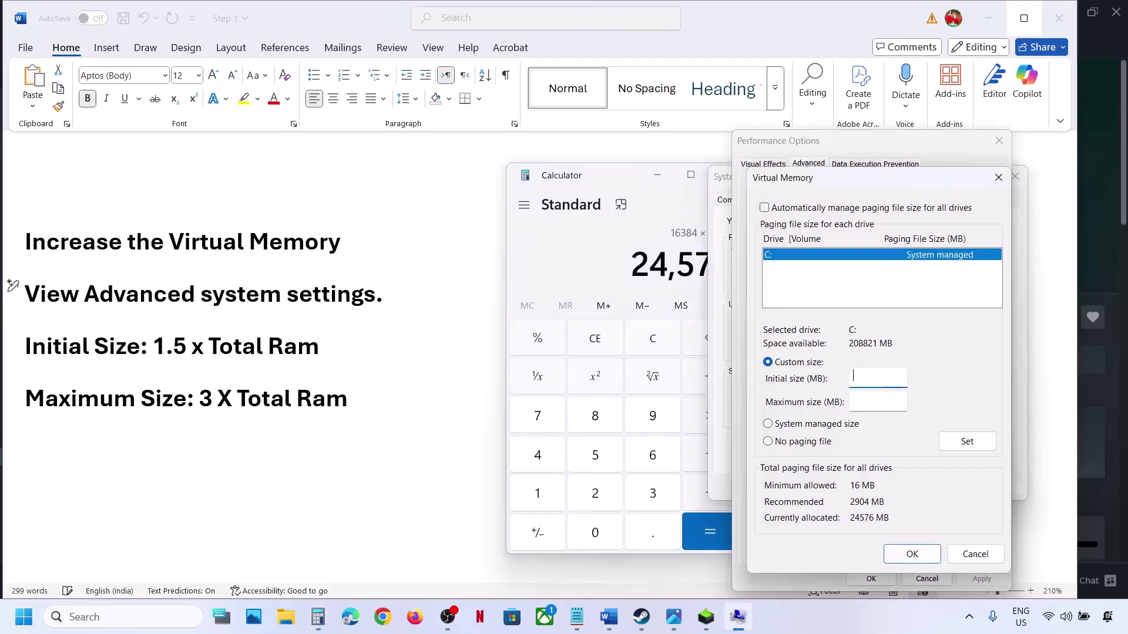
{"action": "type", "text": "24576"}
- Clear Calculator and begin the maximum paging file size calculation with 16 ×
{"action": "left_click", "coordinate": [878, 407]}
{"action": "left_click", "coordinate": [654, 339]}
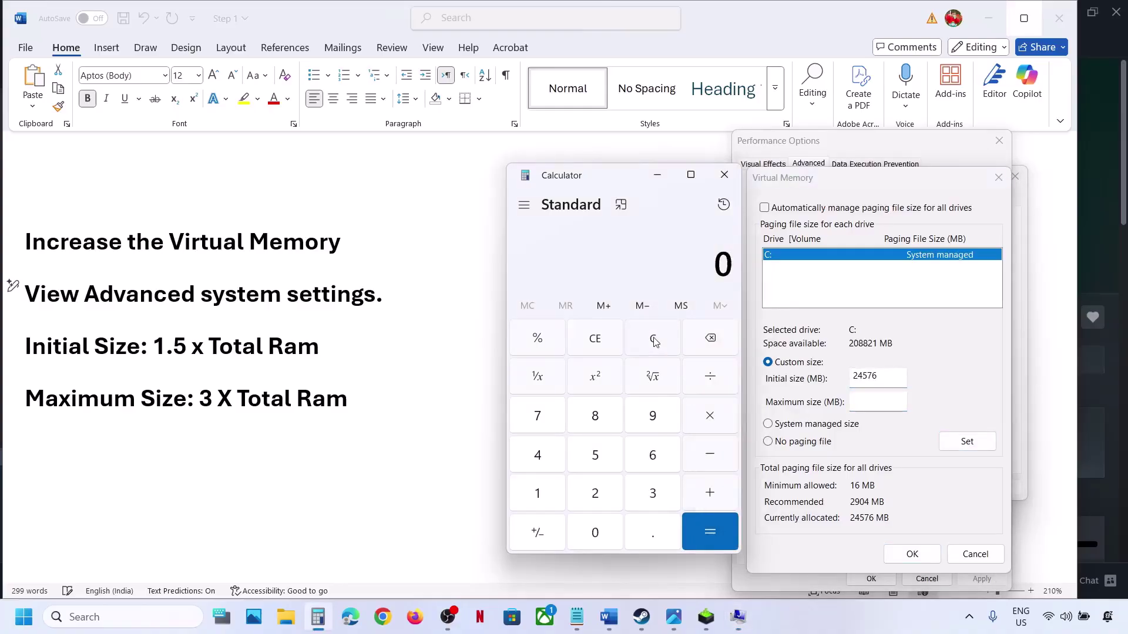
{"action": "type", "text": "16 ×"}
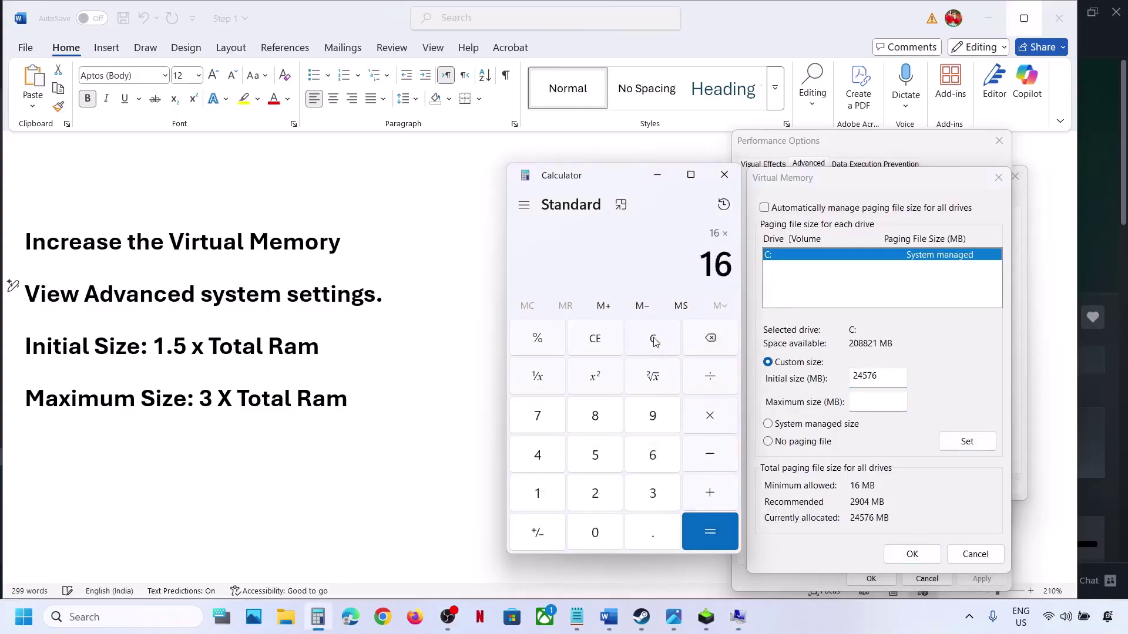